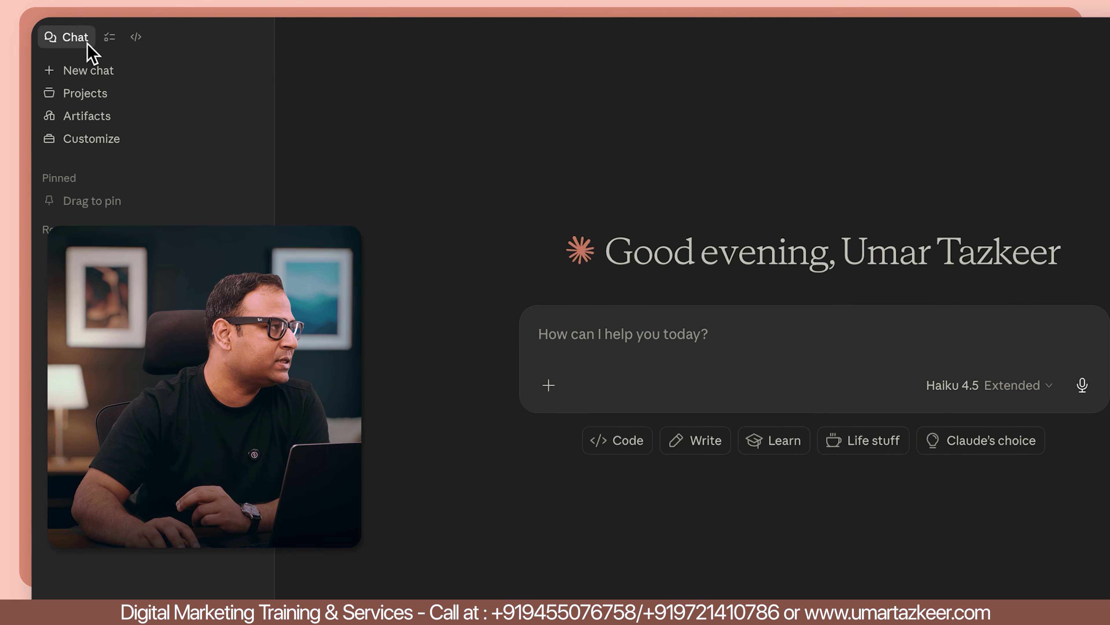
Look through the Chat, Cowork and Code modes and the Customize page for skills, connectors and plugins
click(125, 44)
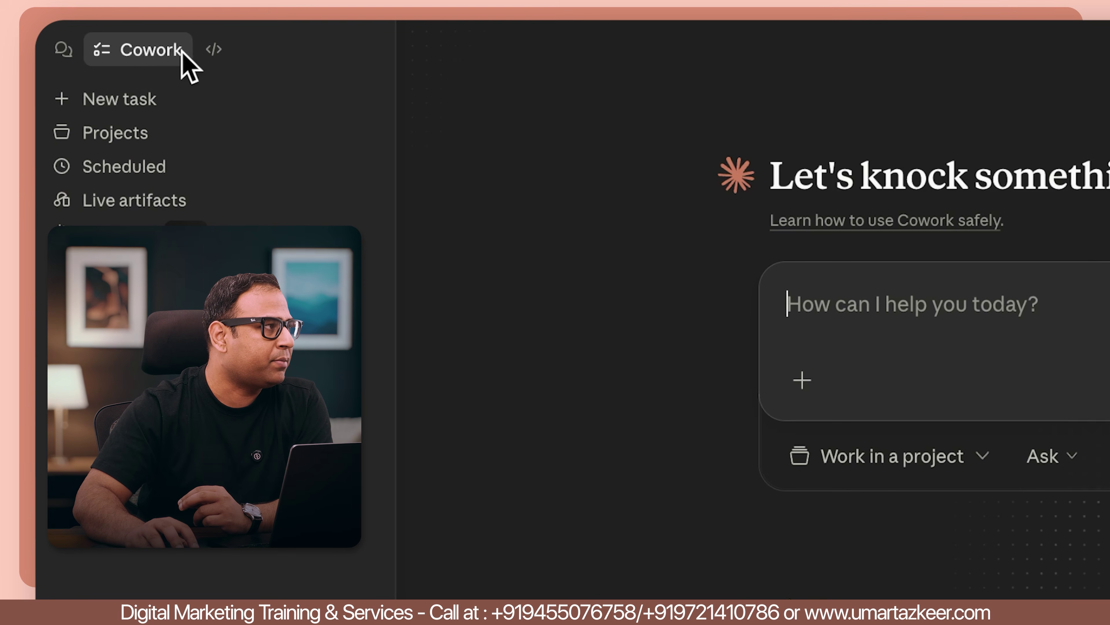
click(174, 44)
click(101, 51)
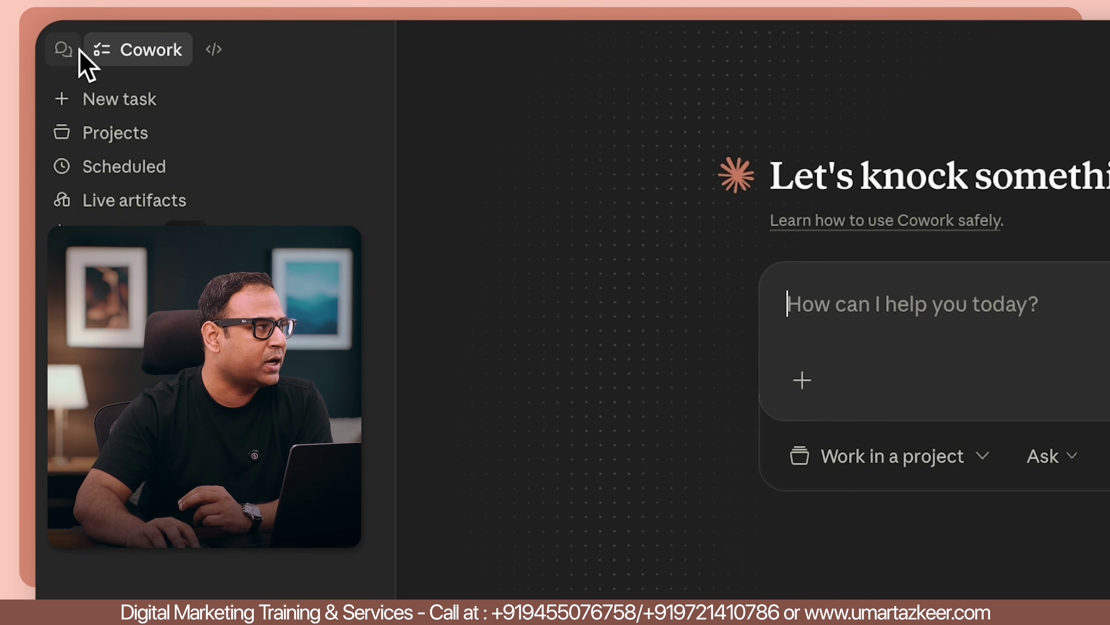
click(81, 52)
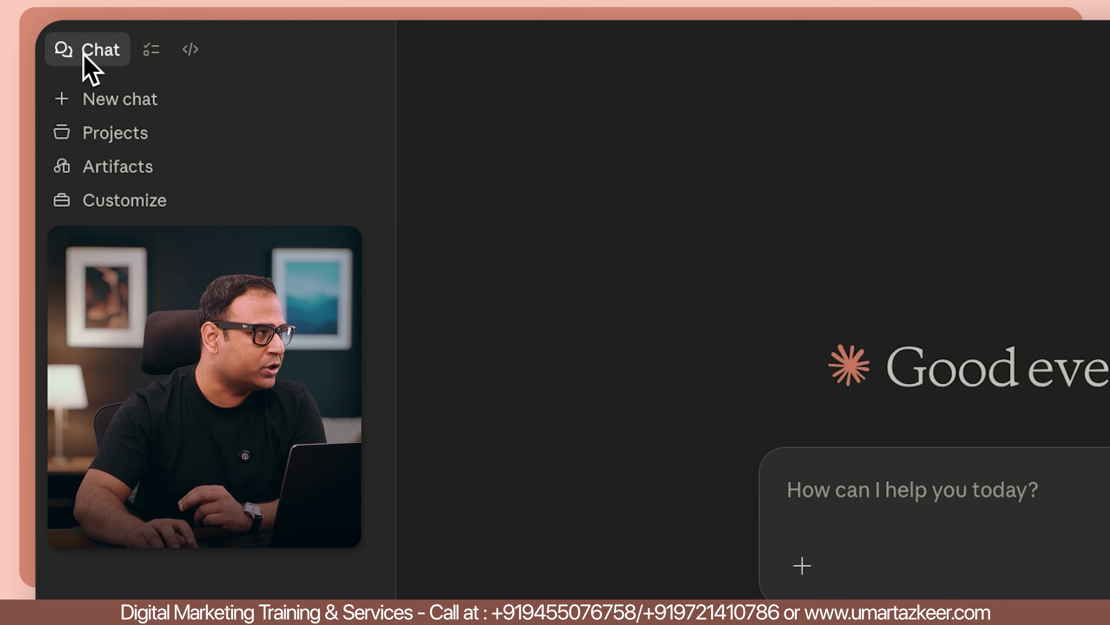
click(150, 51)
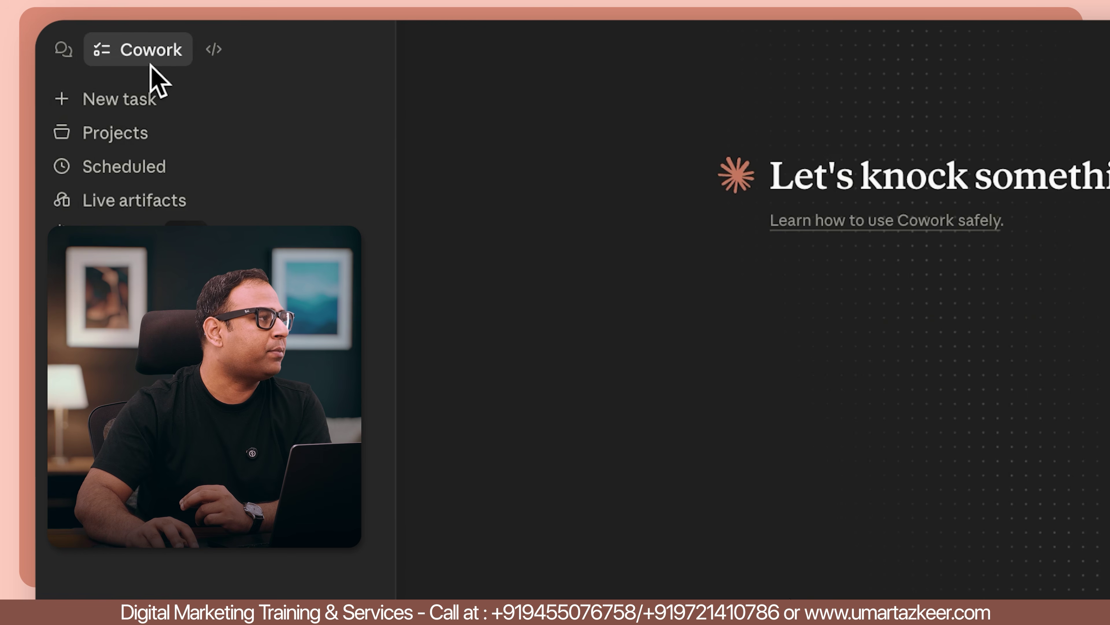
click(210, 54)
click(100, 51)
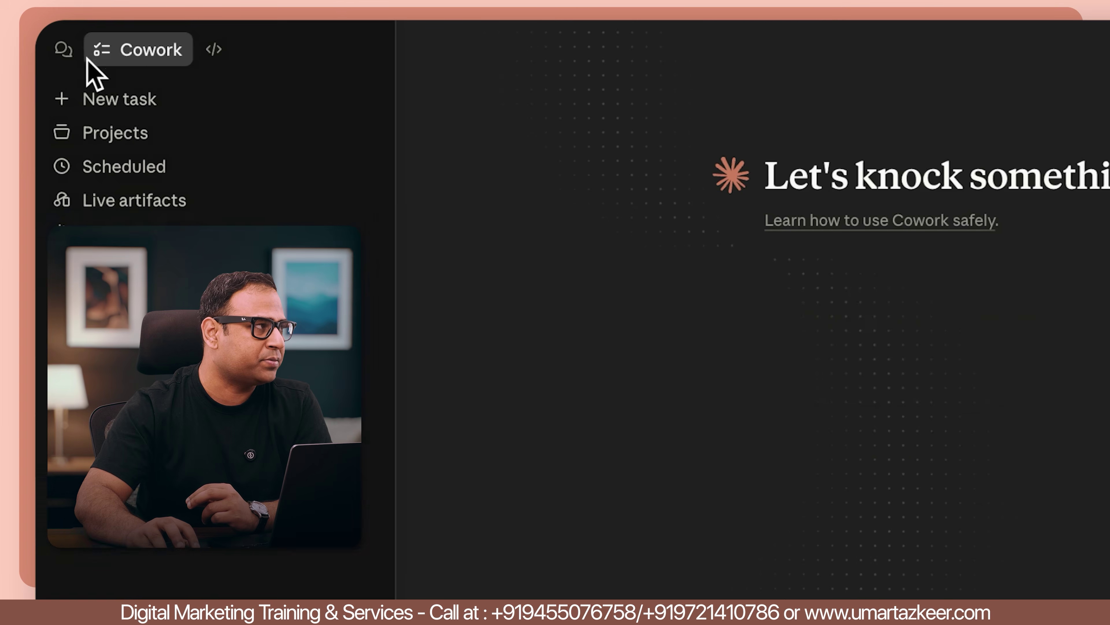
click(61, 50)
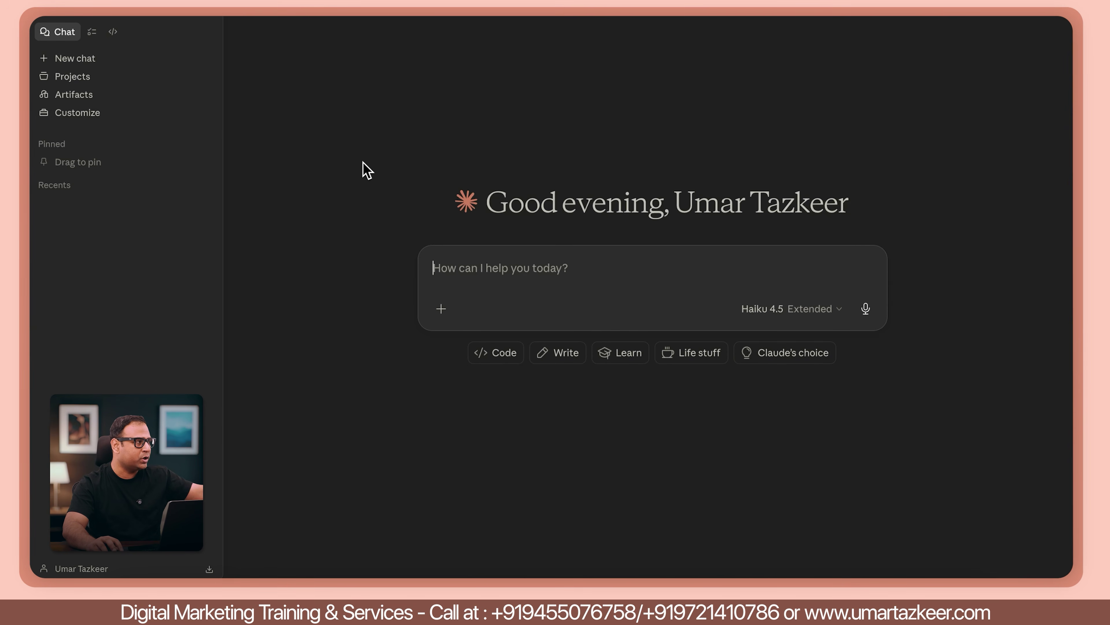
click(106, 114)
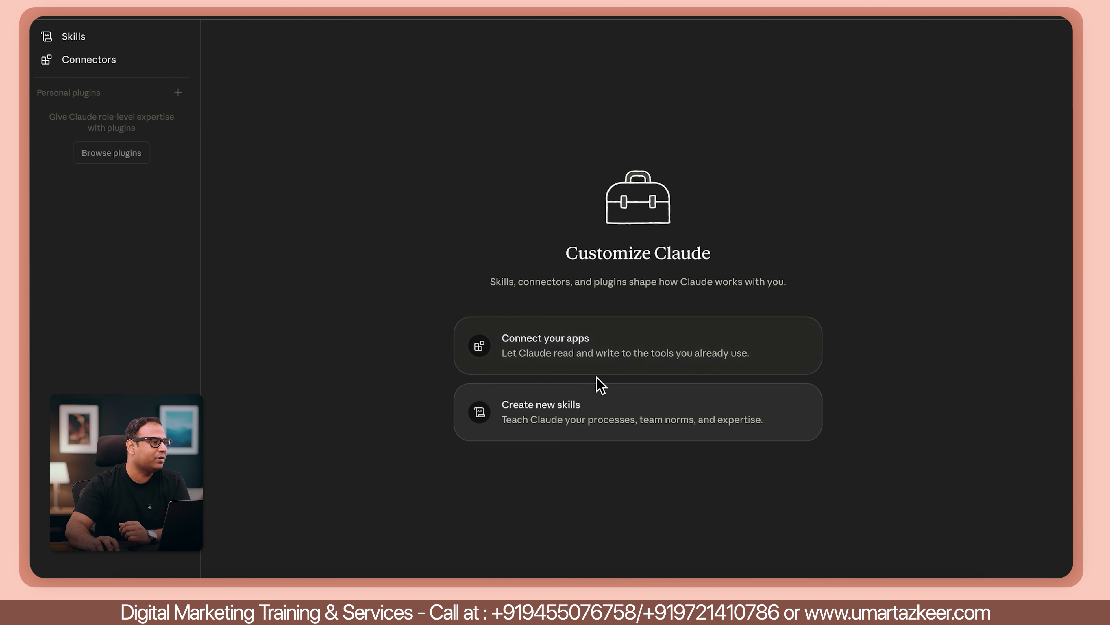
mouse_move(110, 157)
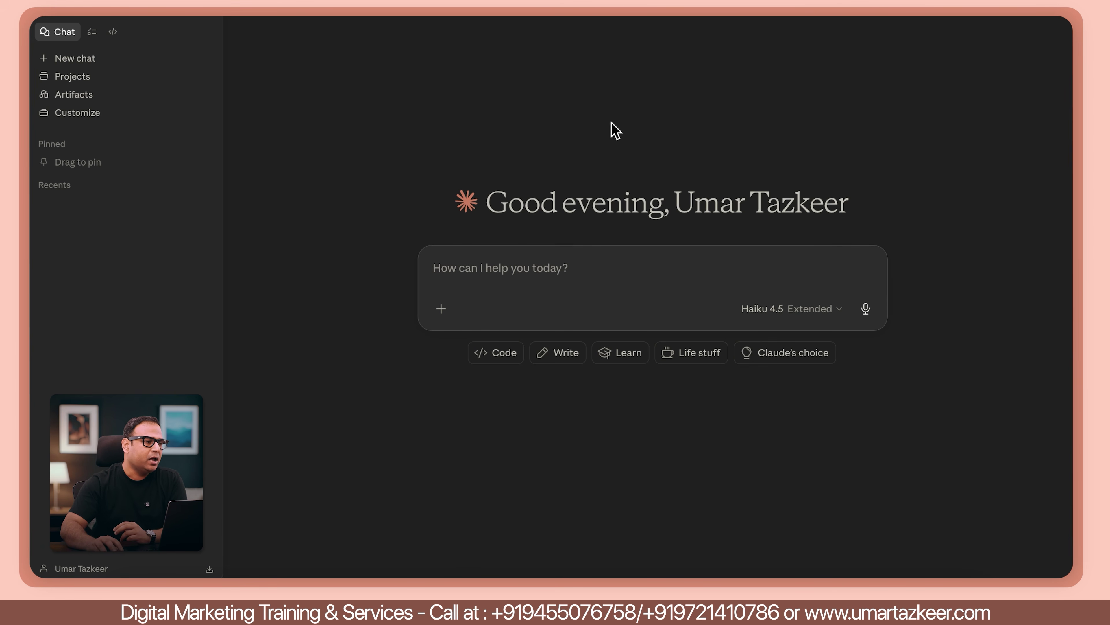
Set the chat model to Sonnet 4.6 and review its adaptive thinking option
click(778, 309)
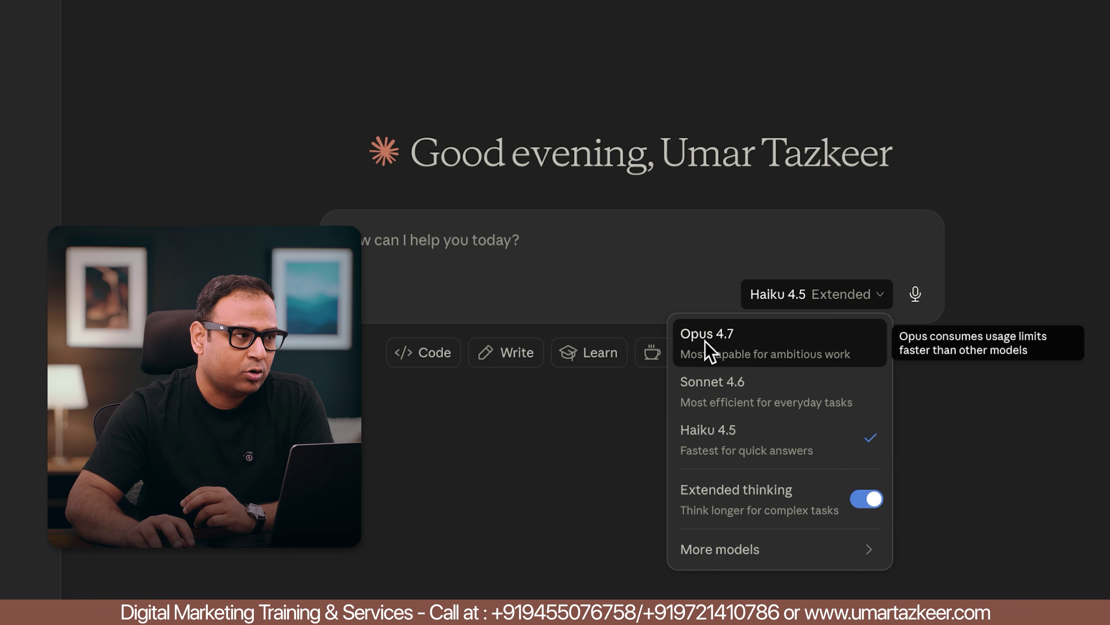
click(883, 156)
click(833, 293)
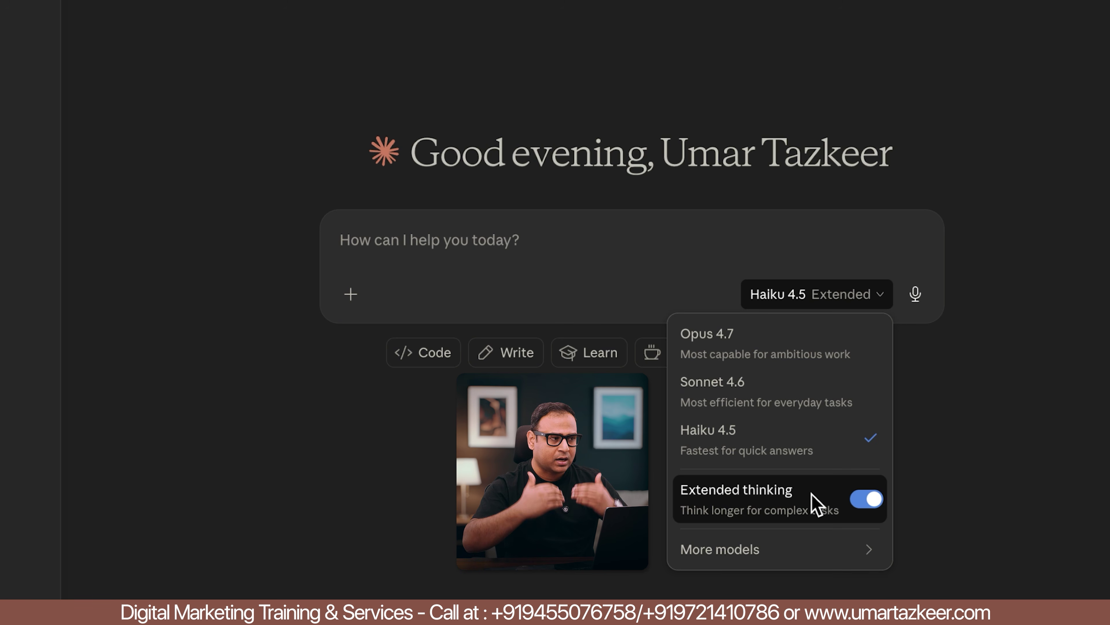
click(755, 387)
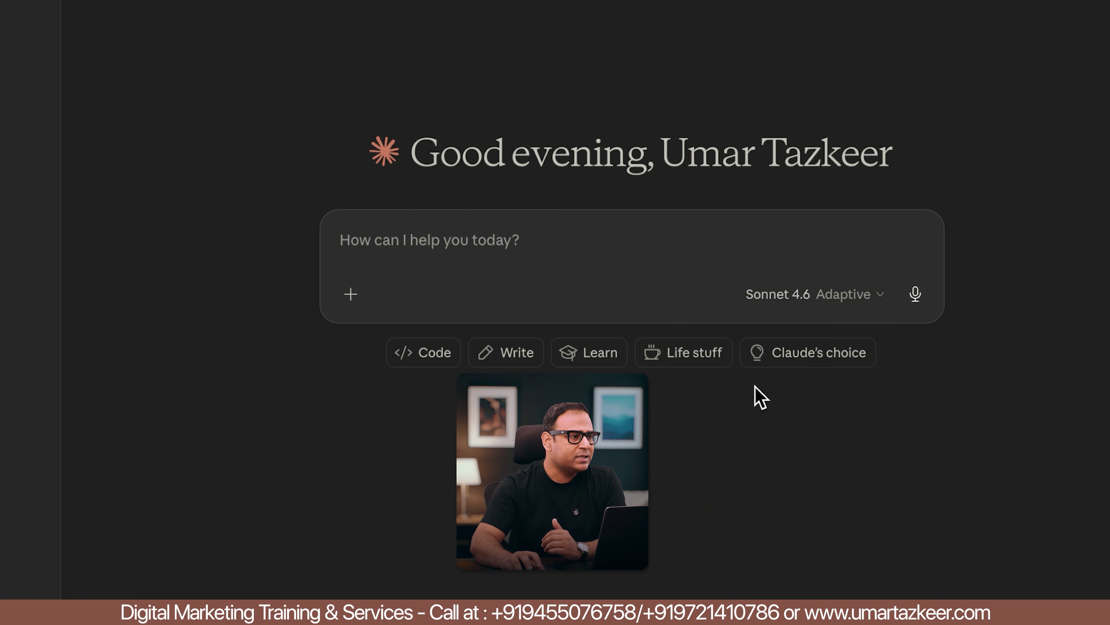
click(848, 298)
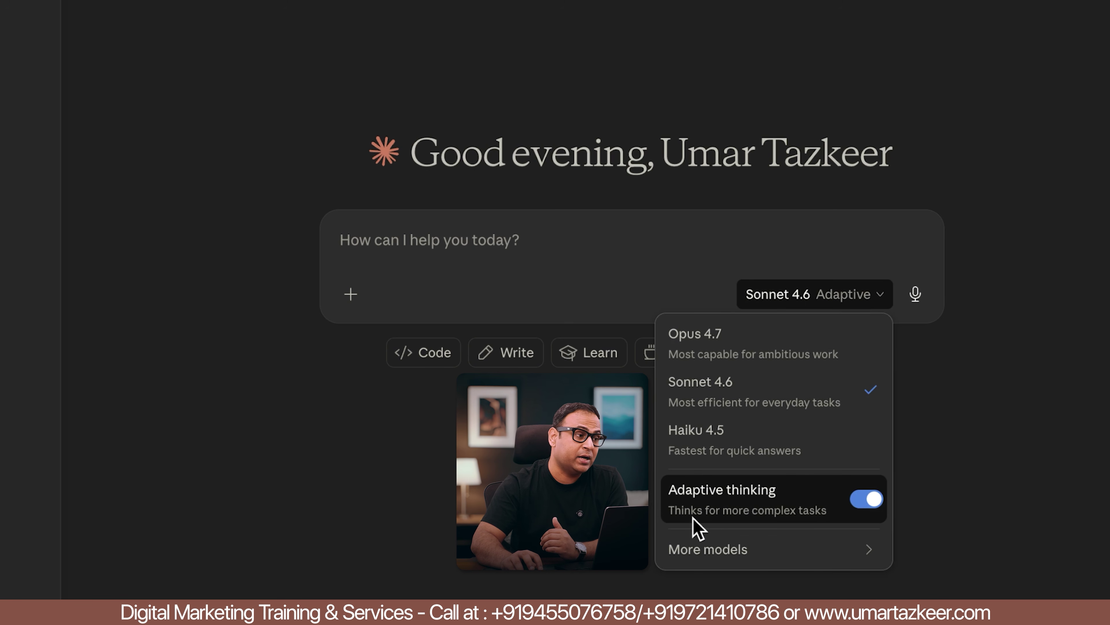
click(506, 538)
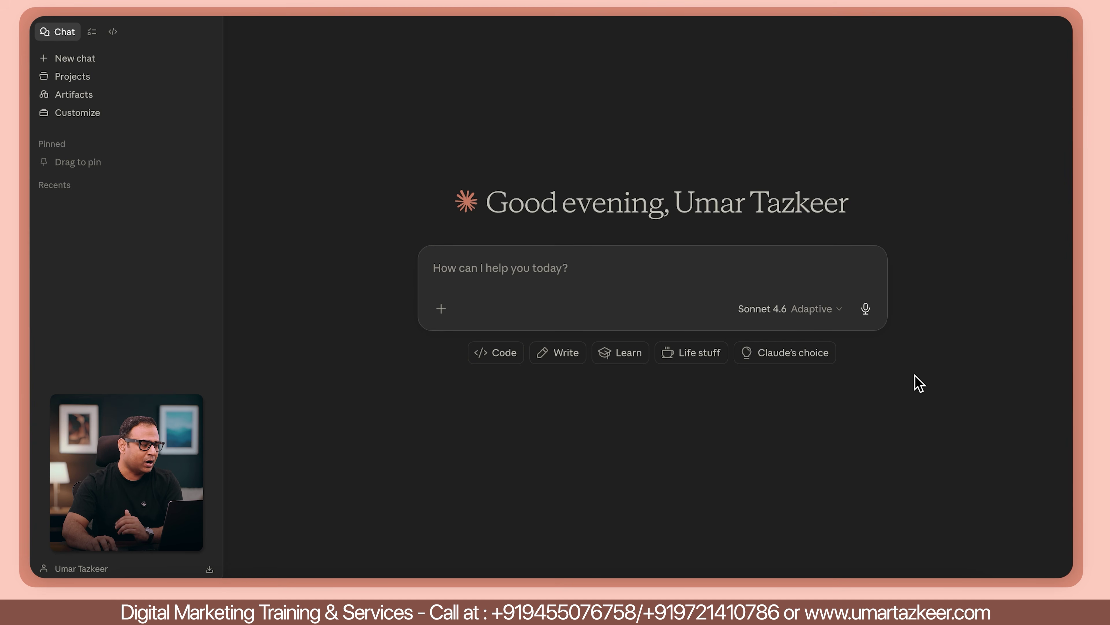
Switch to the browser and bring up the latest models comparison on the Claude API Docs Models overview page
click(367, 573)
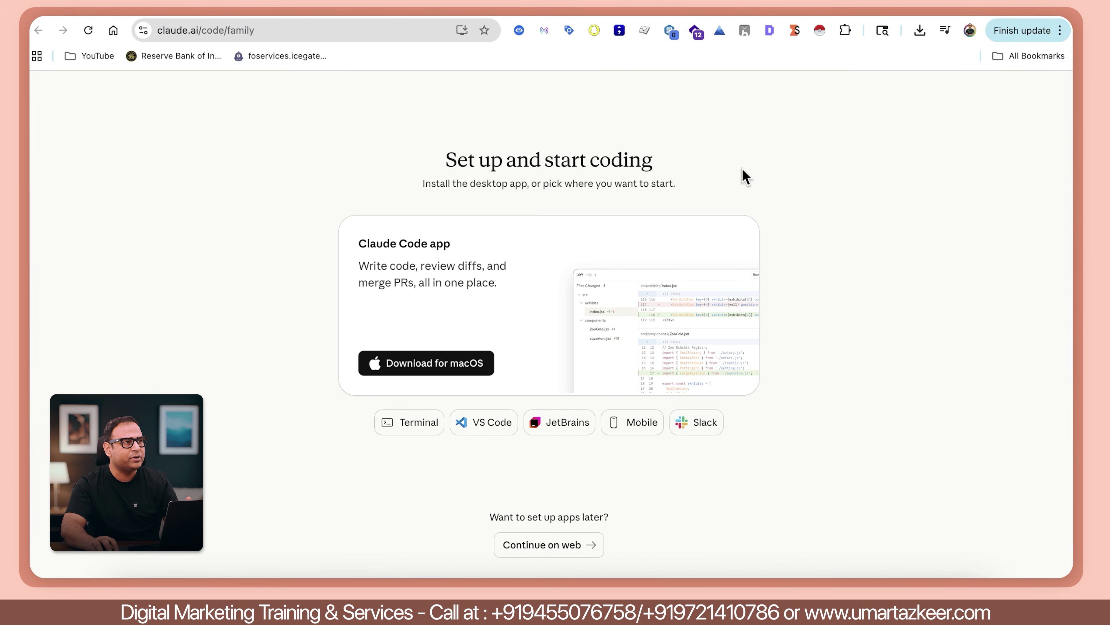
click(878, 18)
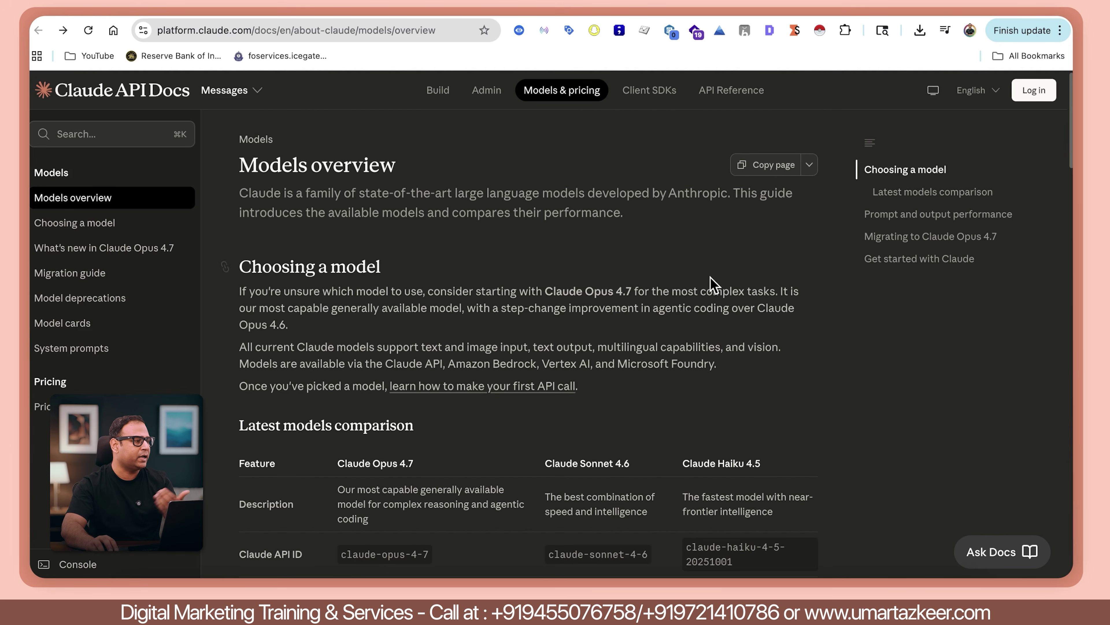
scroll(682, 295, down, 3)
scroll(664, 300, down, 5)
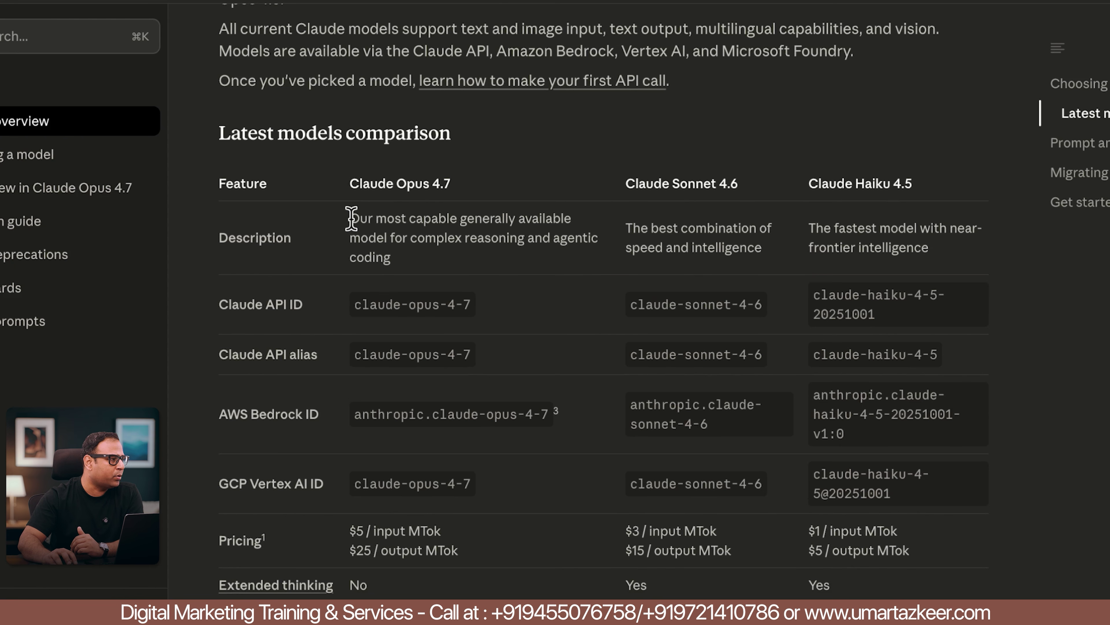
Read the description of Claude Opus 4.7, Sonnet 4.6 and Haiku 4.5 in the comparison table
drag(349, 186, 508, 186)
click(404, 258)
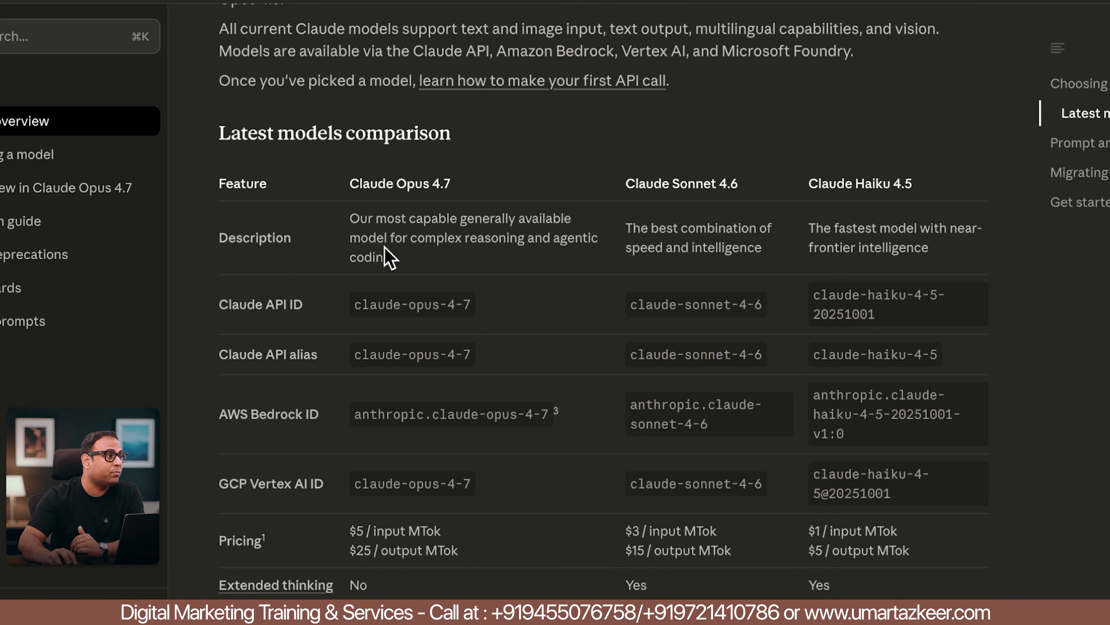
drag(467, 237, 573, 258)
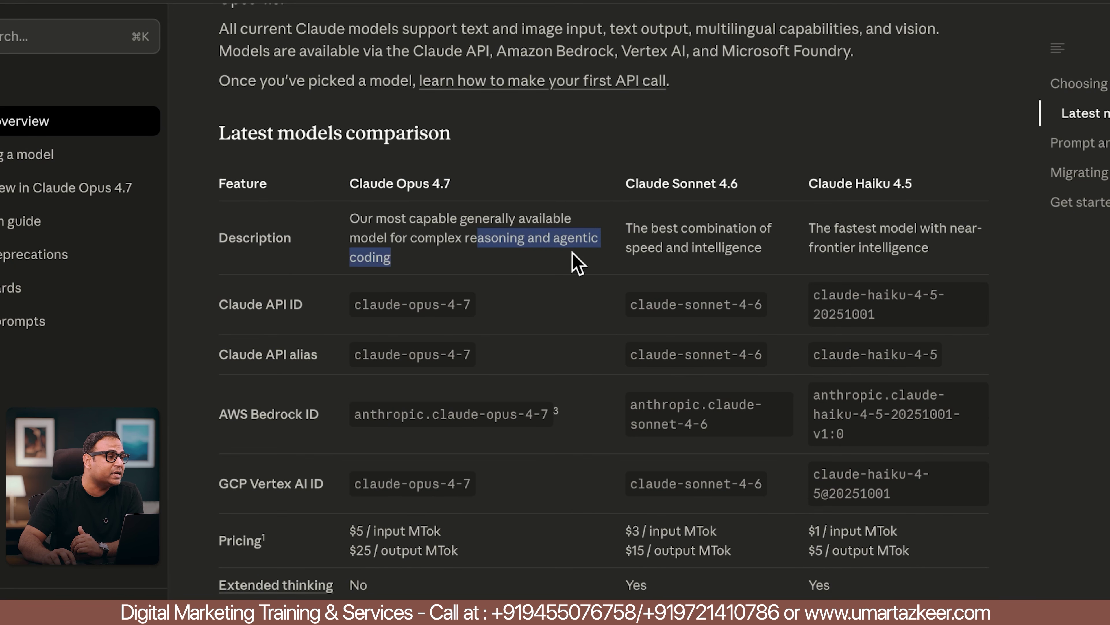
click(572, 252)
drag(717, 184, 776, 189)
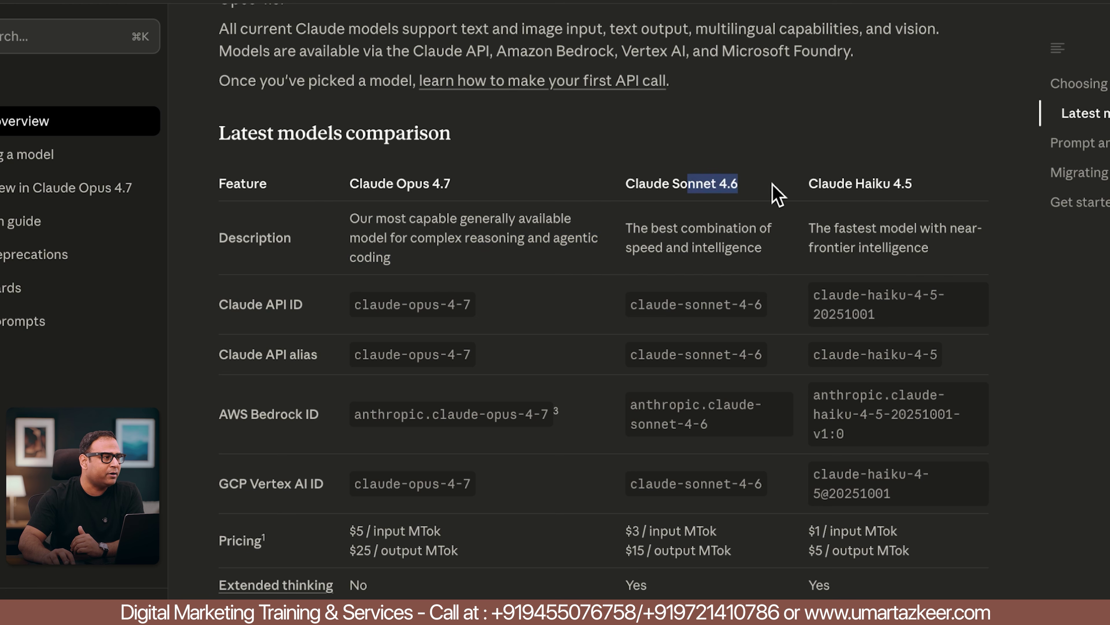
click(772, 192)
drag(773, 251, 657, 227)
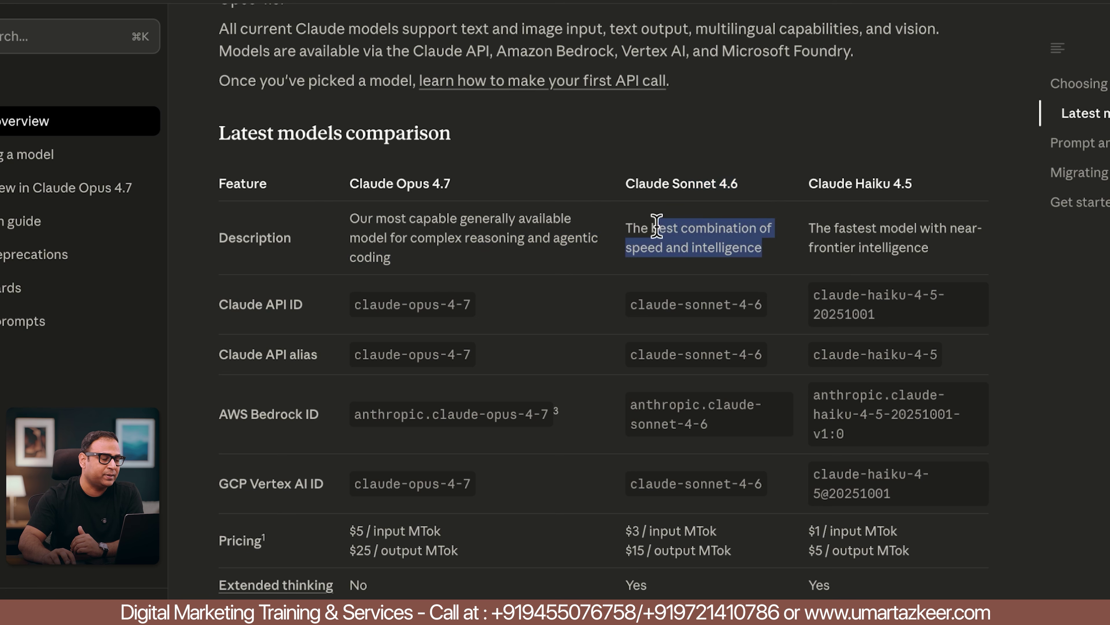
click(833, 271)
drag(873, 192, 939, 201)
click(879, 239)
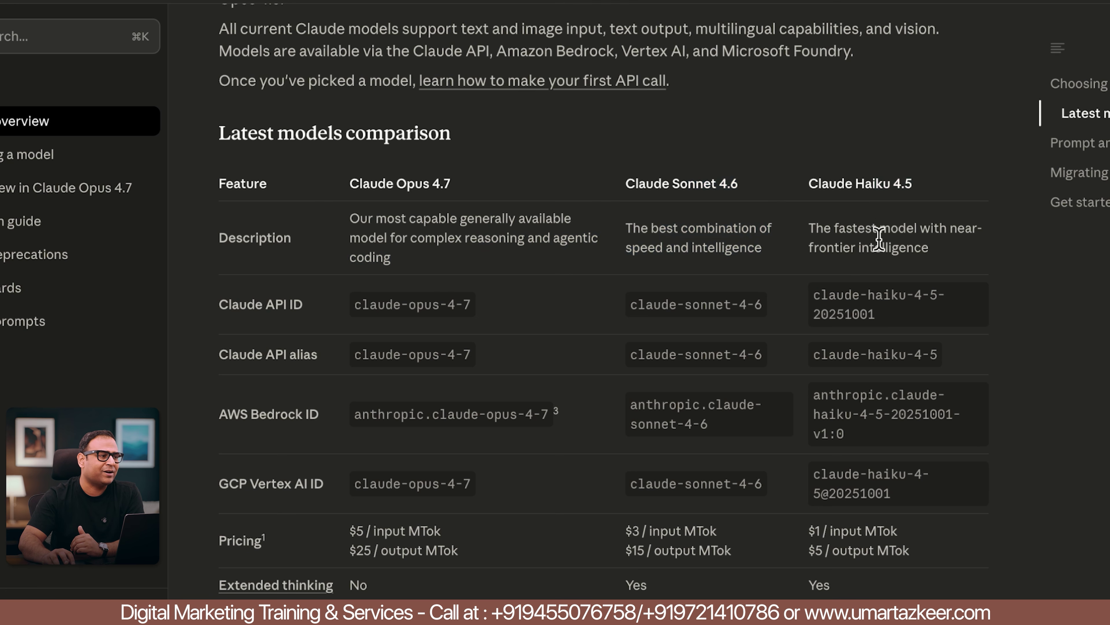
drag(957, 242, 809, 224)
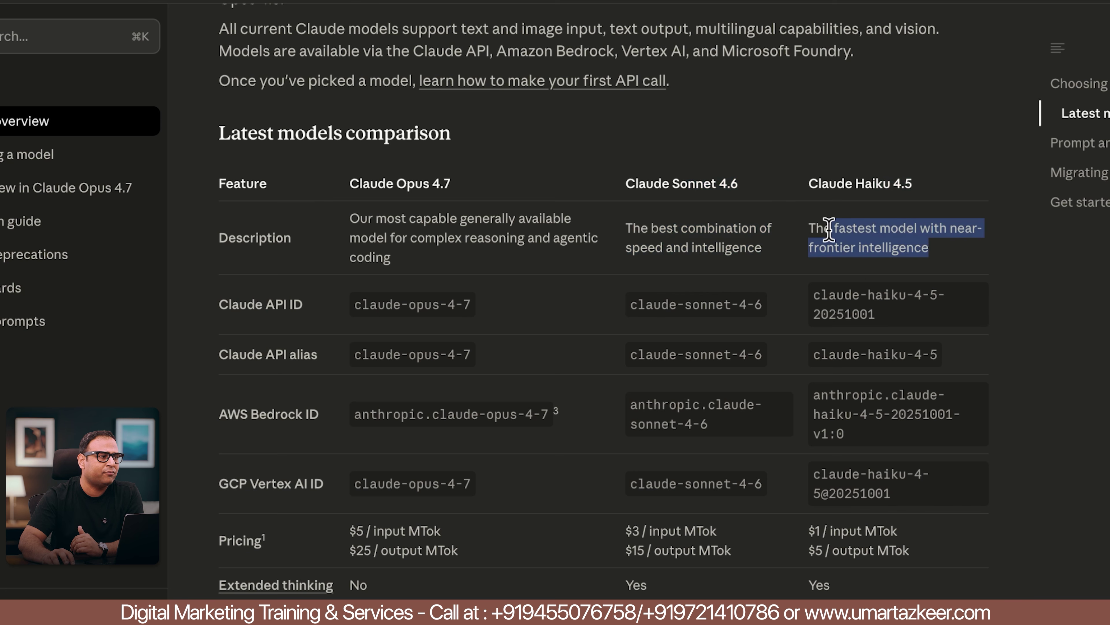
click(990, 247)
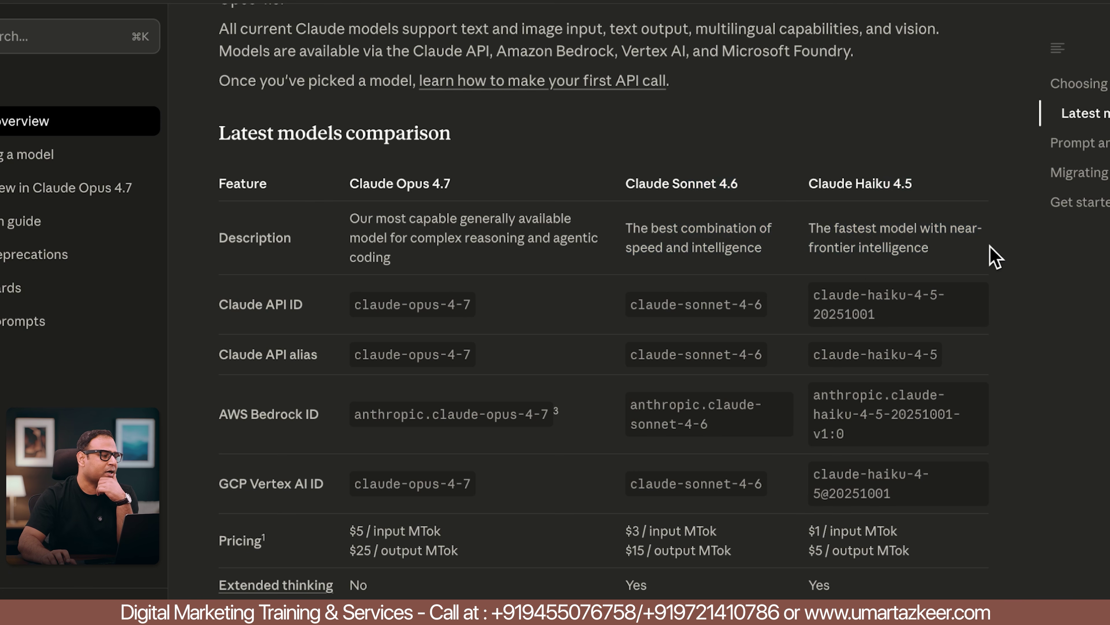
Compare the three models' pricing, thinking support, latency and context window in the remaining table rows
scroll(898, 255, down, 5)
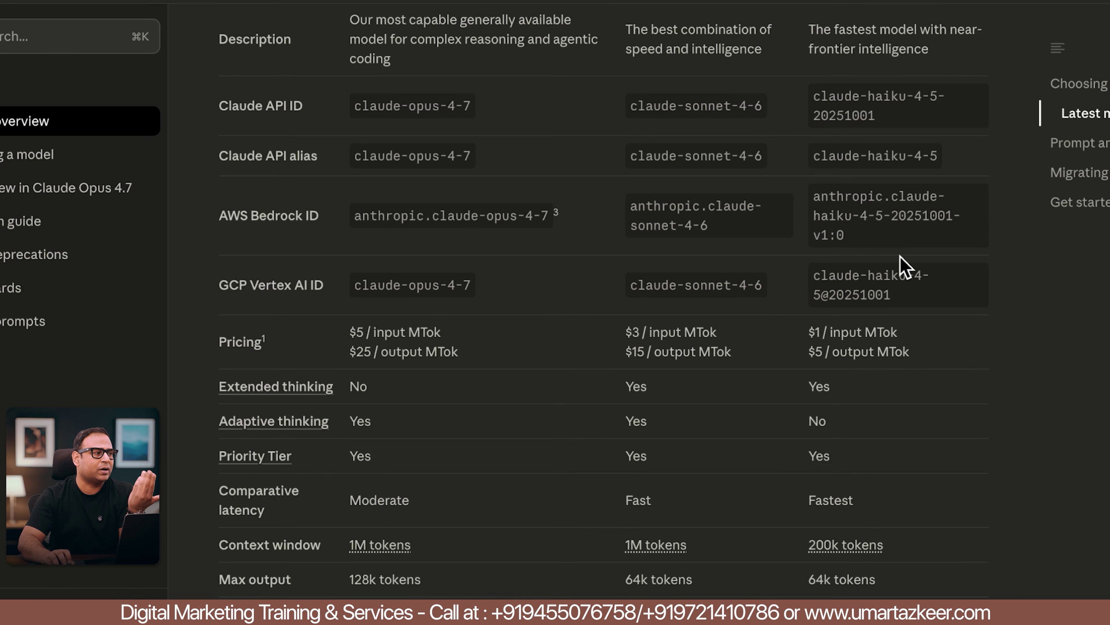
scroll(927, 268, up, 3)
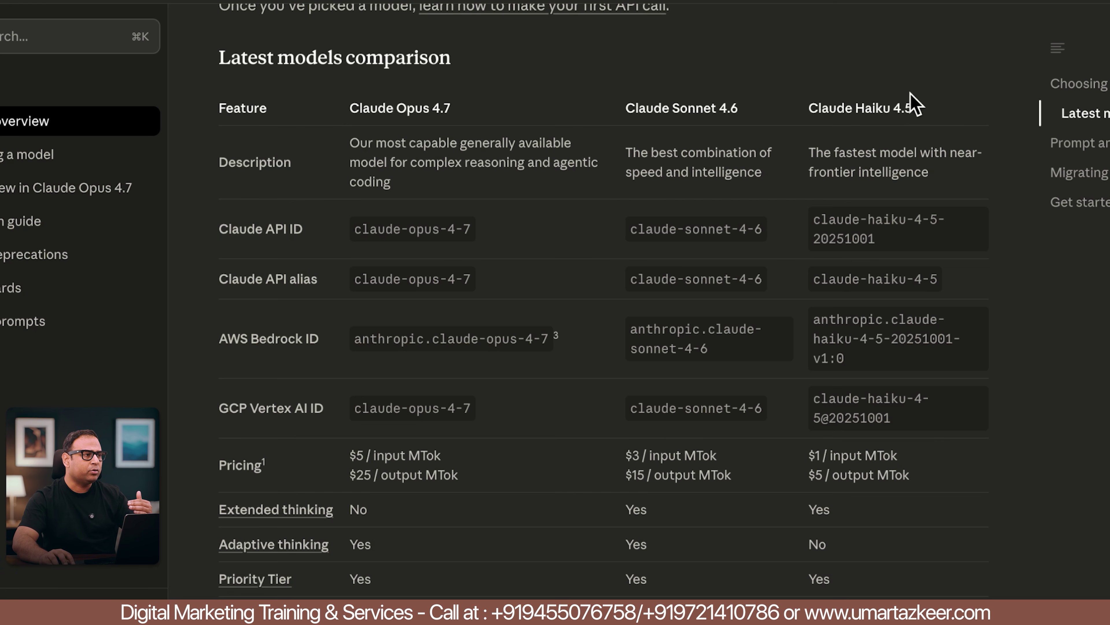
drag(731, 108, 701, 109)
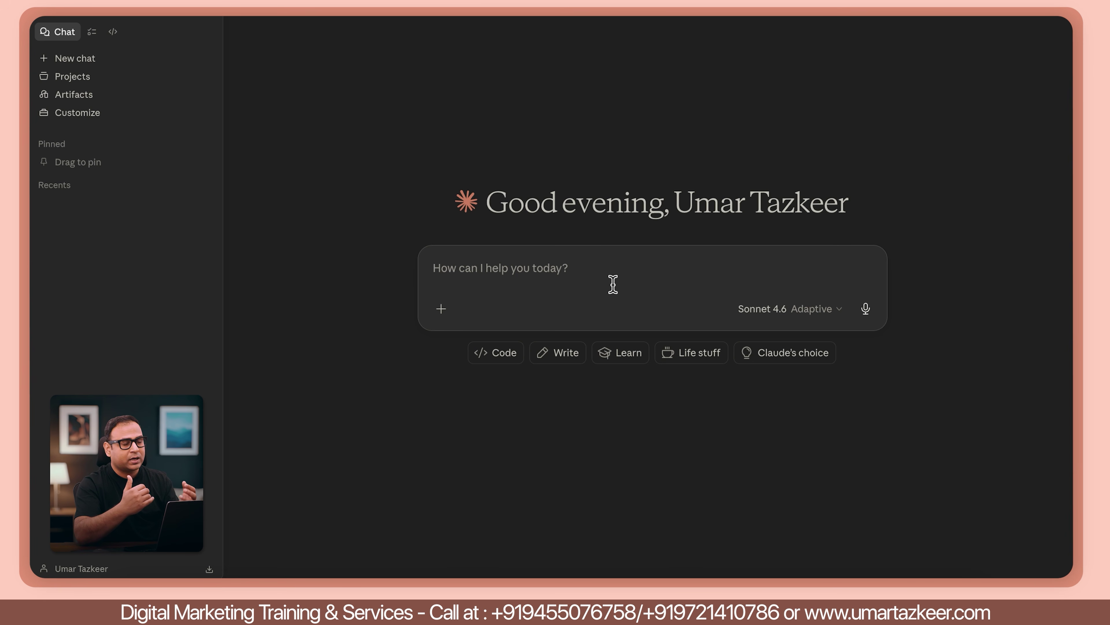
Send Claude the message "Lets say if I want to do the audit of my competitors landing page. Give me a detailed prompt."
text(Lets say if I want to do the audit of my competitors landing page. Give me a detailed prompt.)
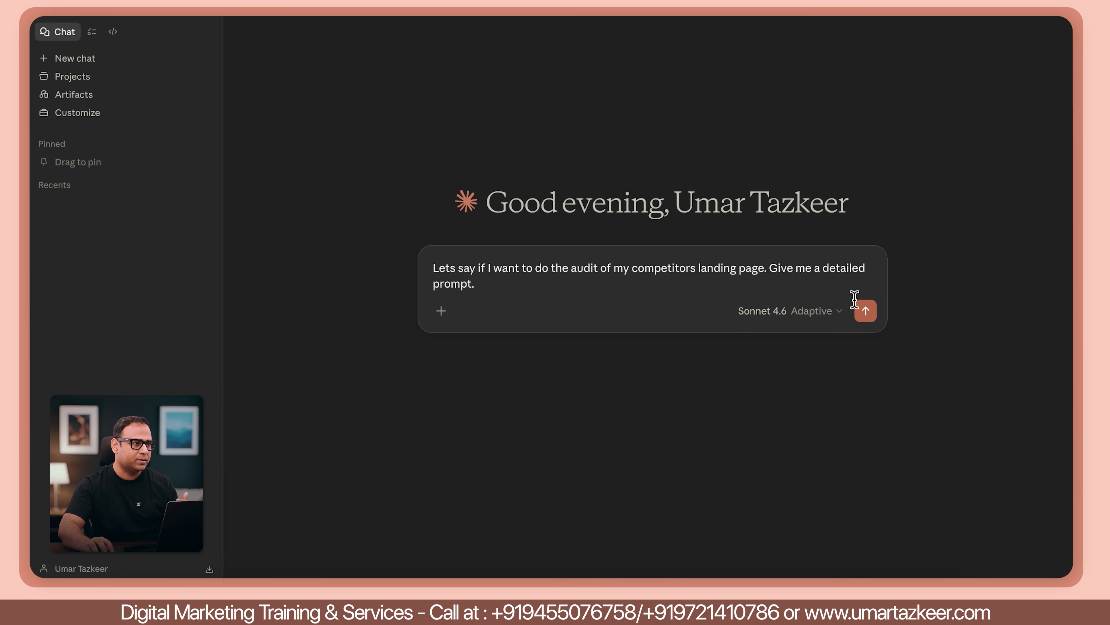
click(880, 318)
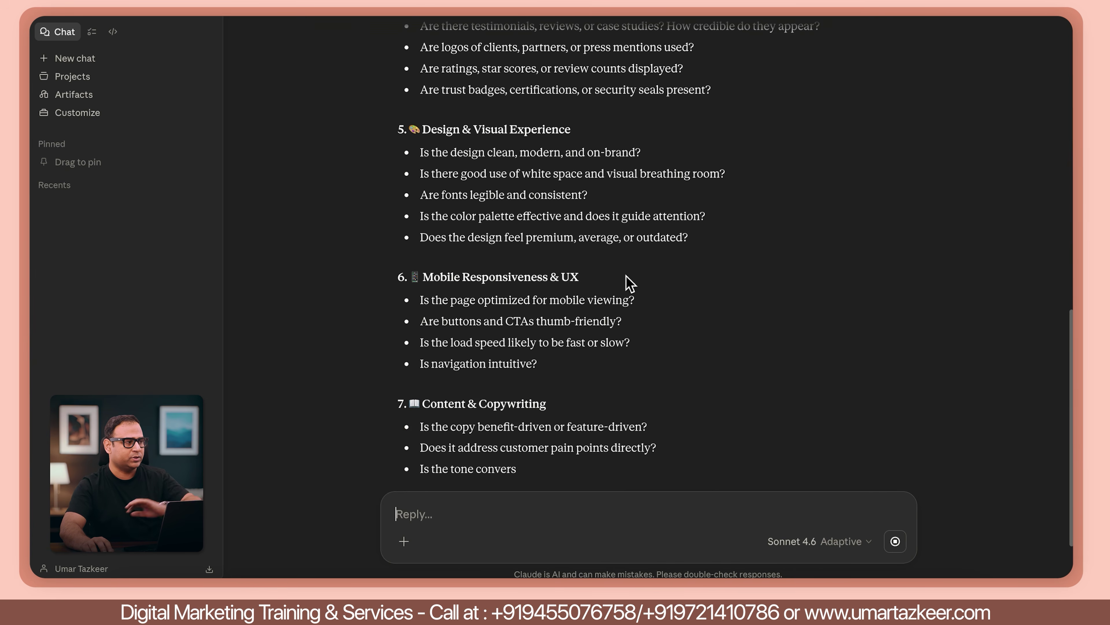
scroll(795, 304, up, 5)
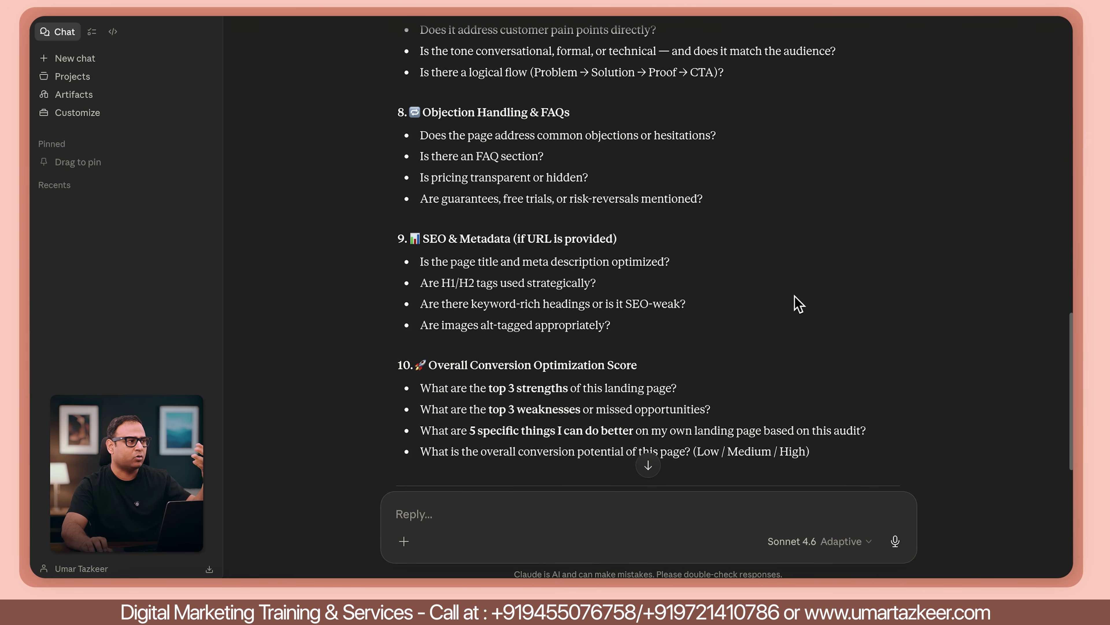
Copy the generated landing page audit prompt, without the pro tips, into the reply message
scroll(800, 304, up, 20)
drag(398, 237, 676, 218)
key(ctrl+c)
scroll(714, 347, down, 20)
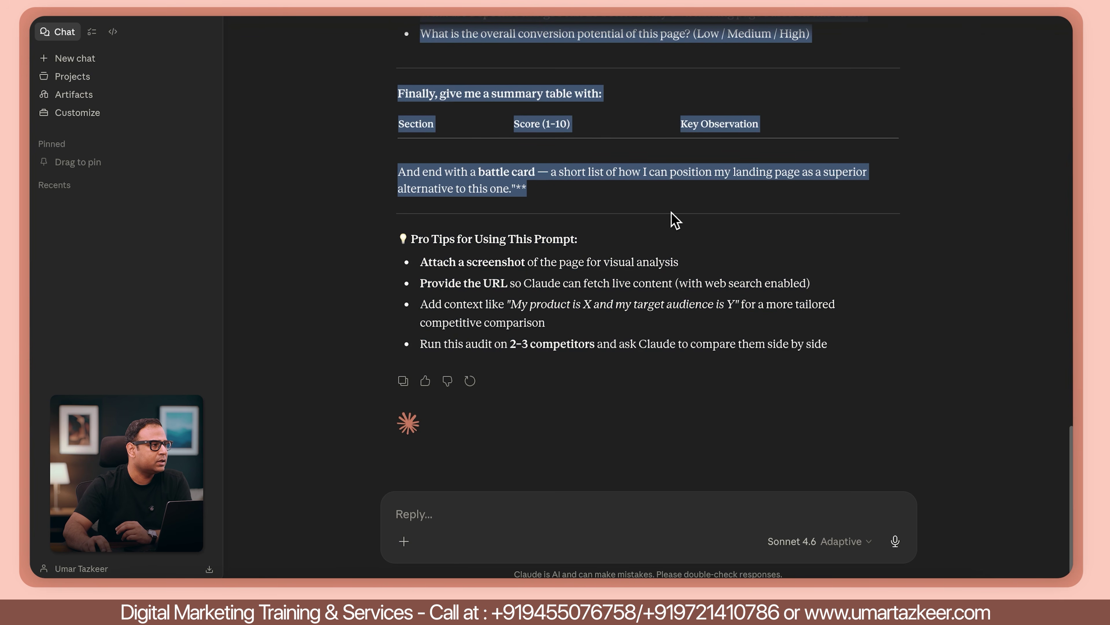
click(473, 513)
key(ctrl+v)
scroll(838, 275, up, 15)
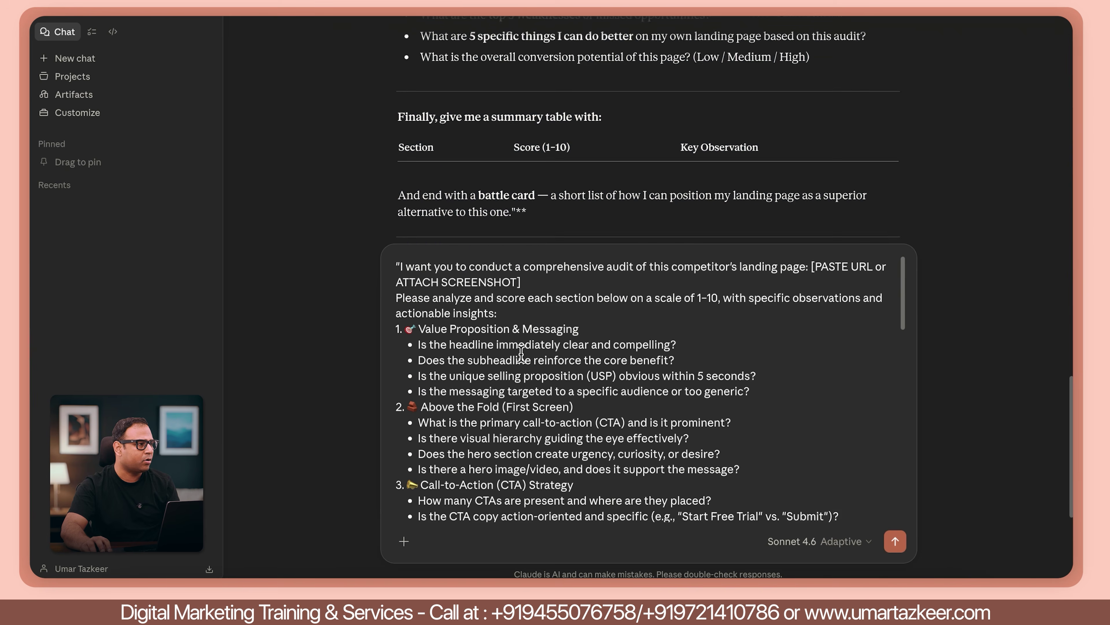
drag(812, 265, 553, 287)
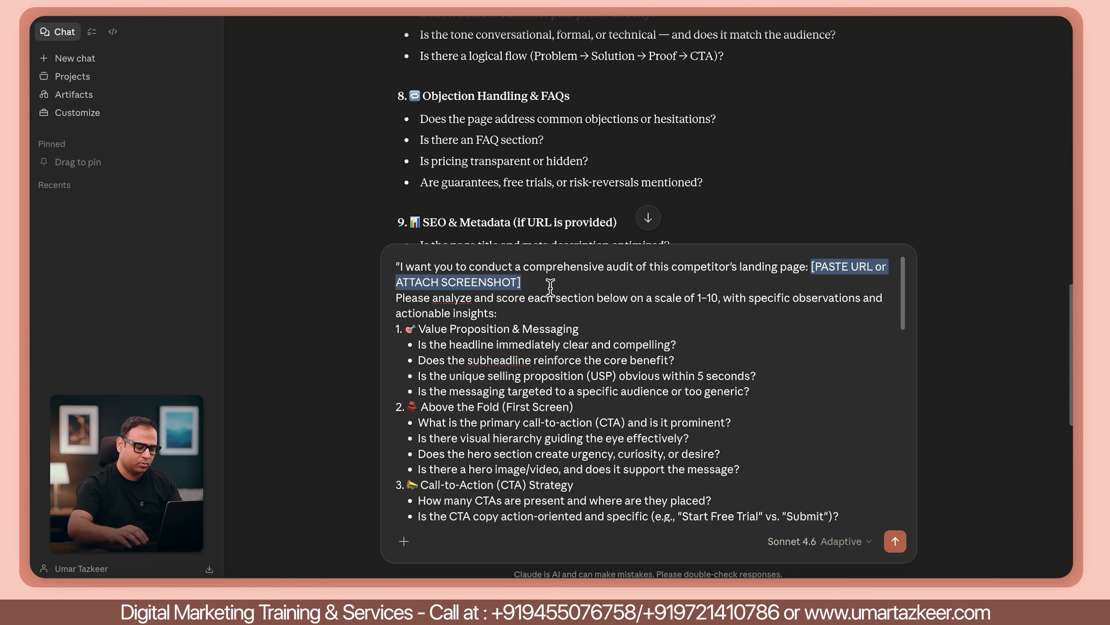
key(BackSpace)
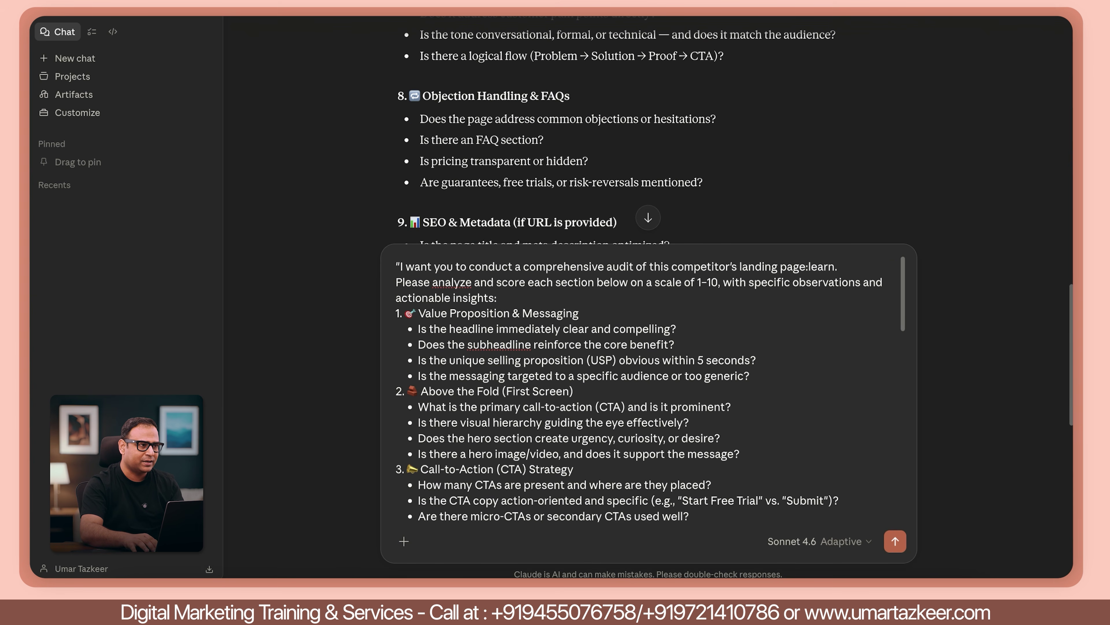
text(https://learn.umartazkeer.com)
key(Return)
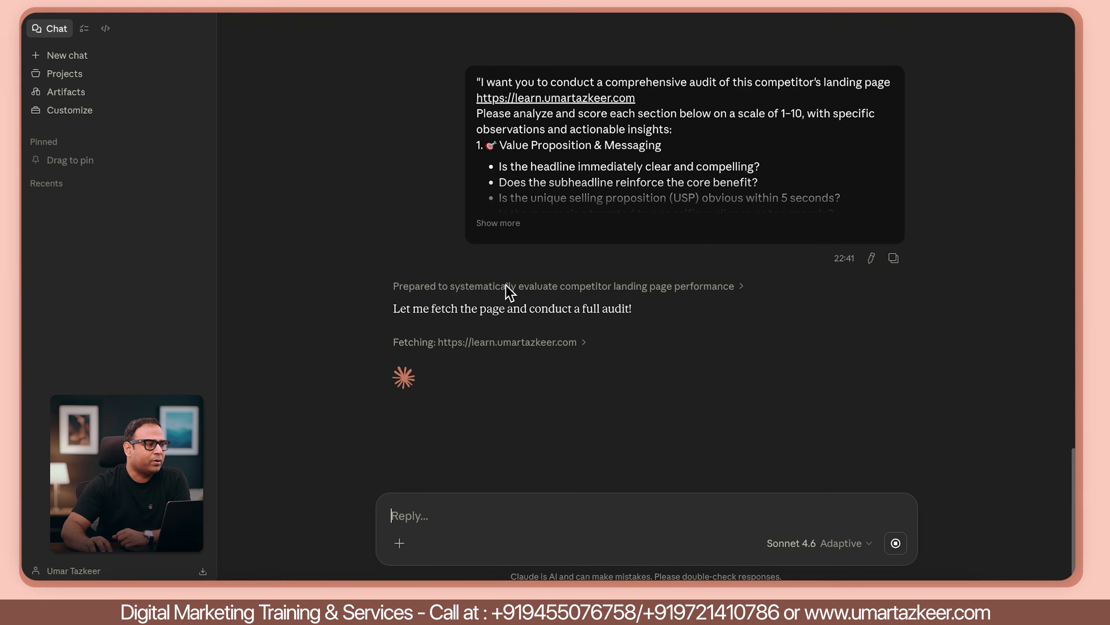
Check that web search is enabled in the chat's tool options while the audit is running
click(402, 541)
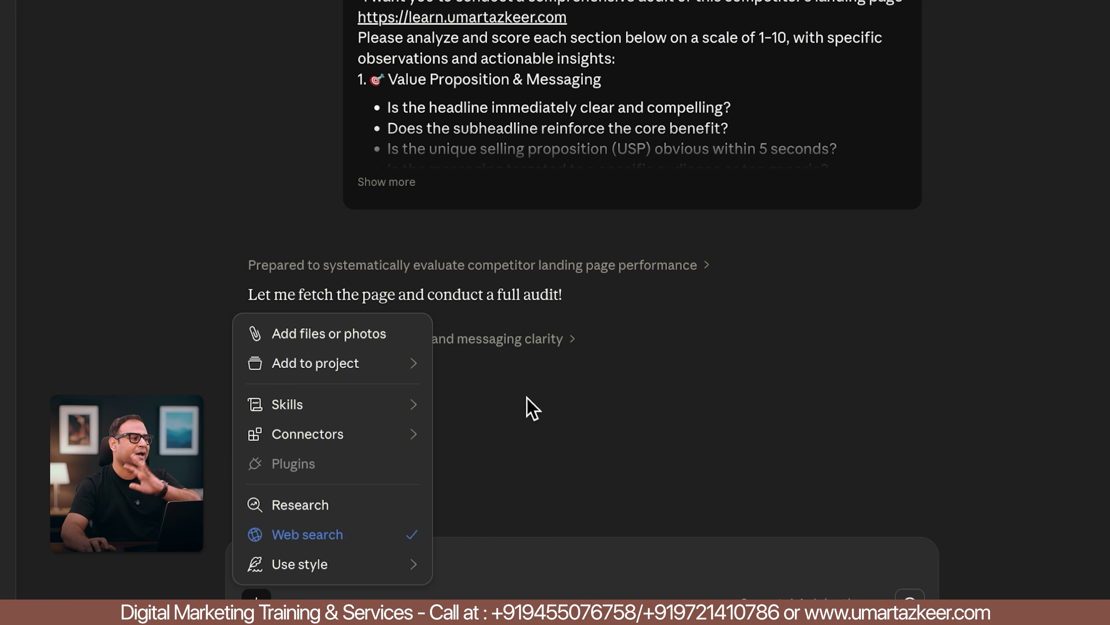
click(529, 407)
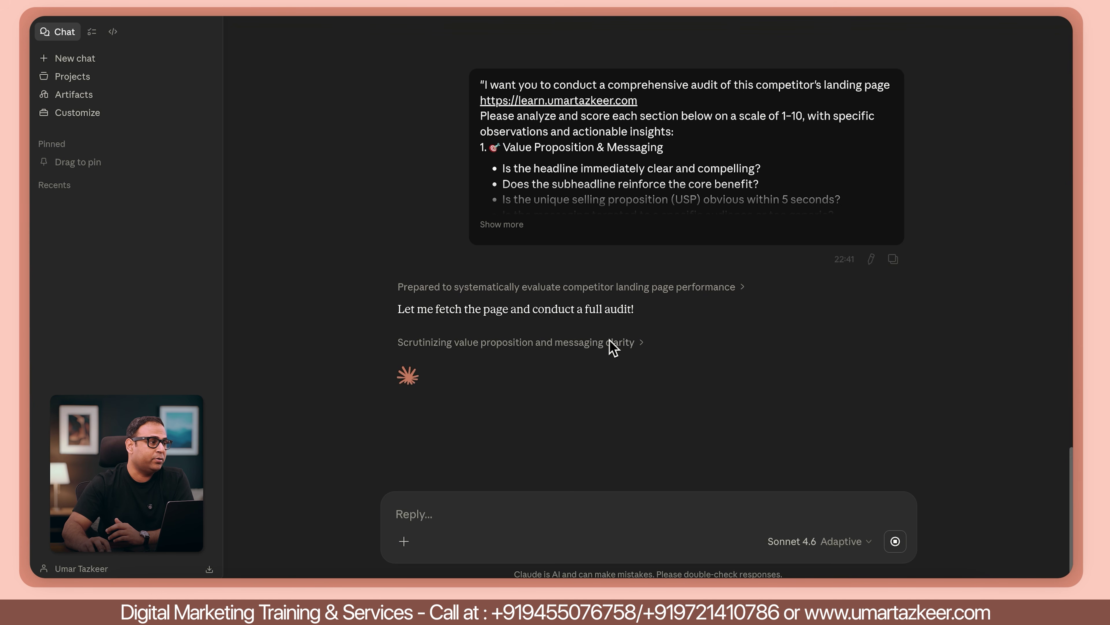
drag(571, 308, 646, 318)
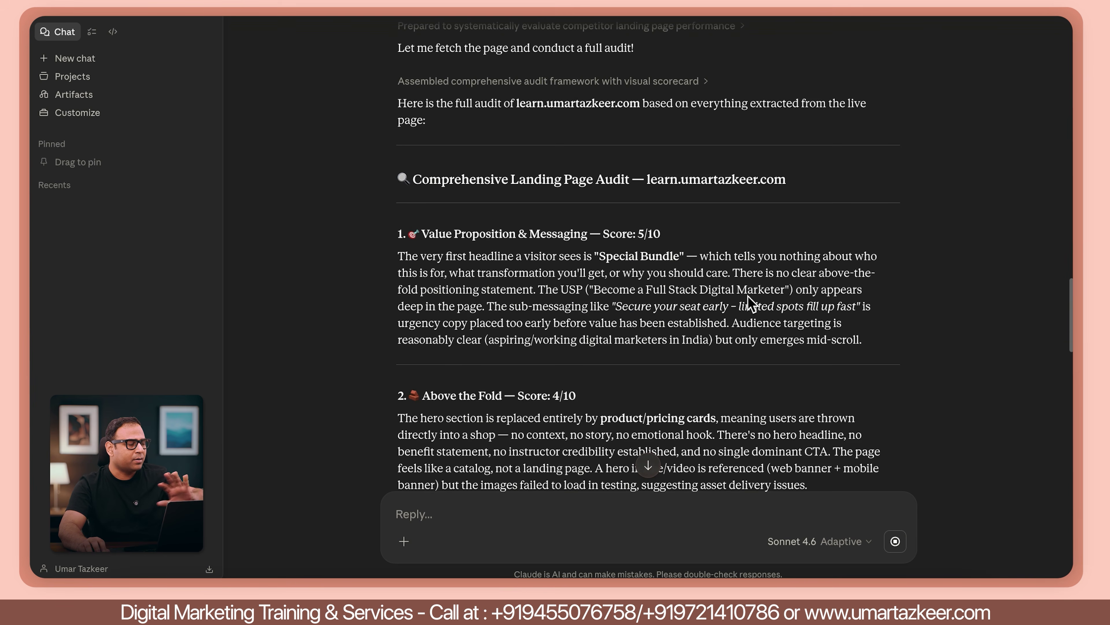
Read the landing page audit's scored sections, from value proposition and messaging through overall conversion optimization
scroll(749, 302, down, 20)
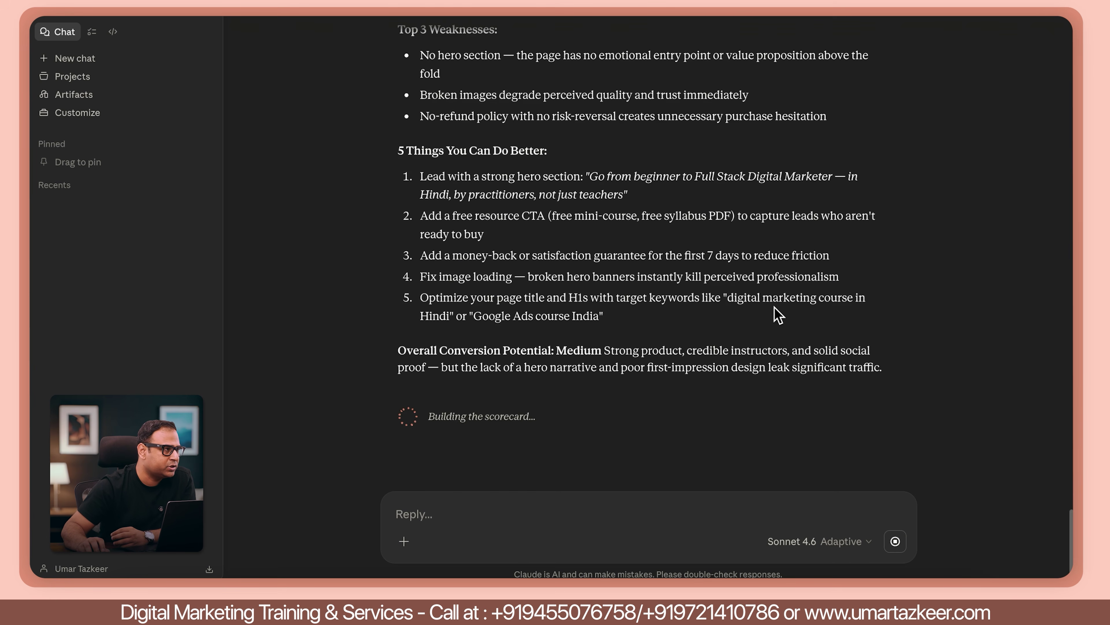
scroll(612, 218, up, 5)
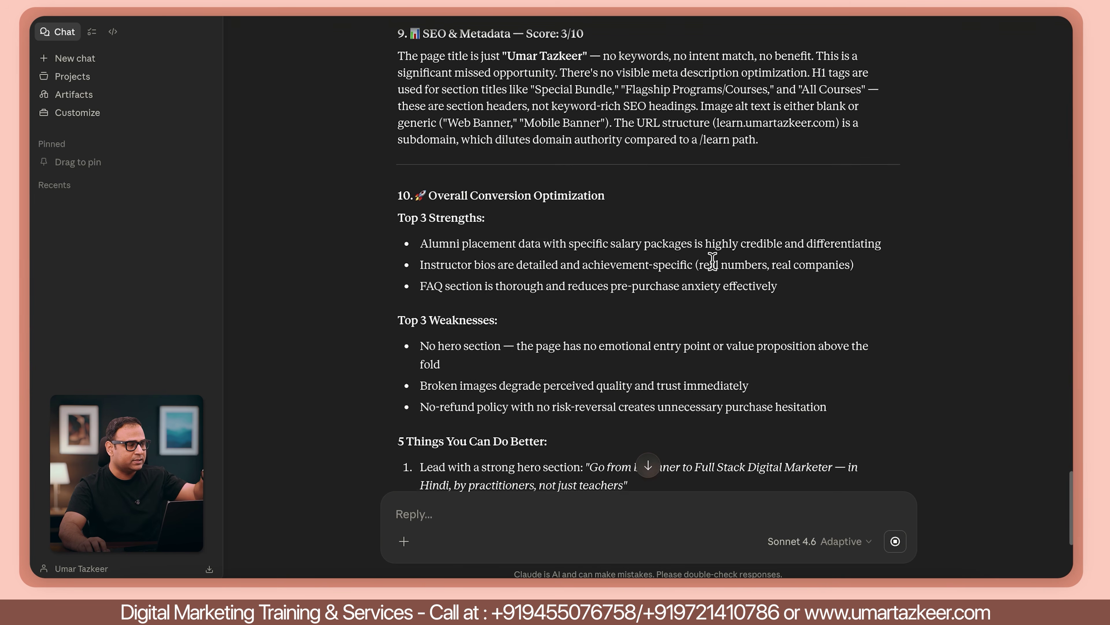
scroll(713, 261, down, 5)
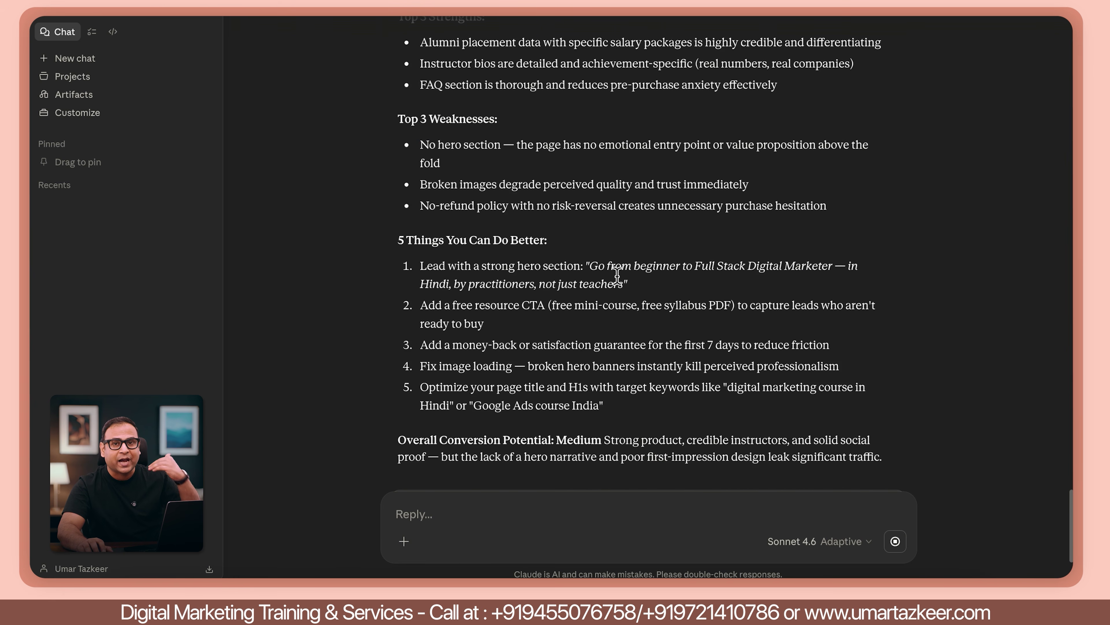
scroll(674, 289, up, 10)
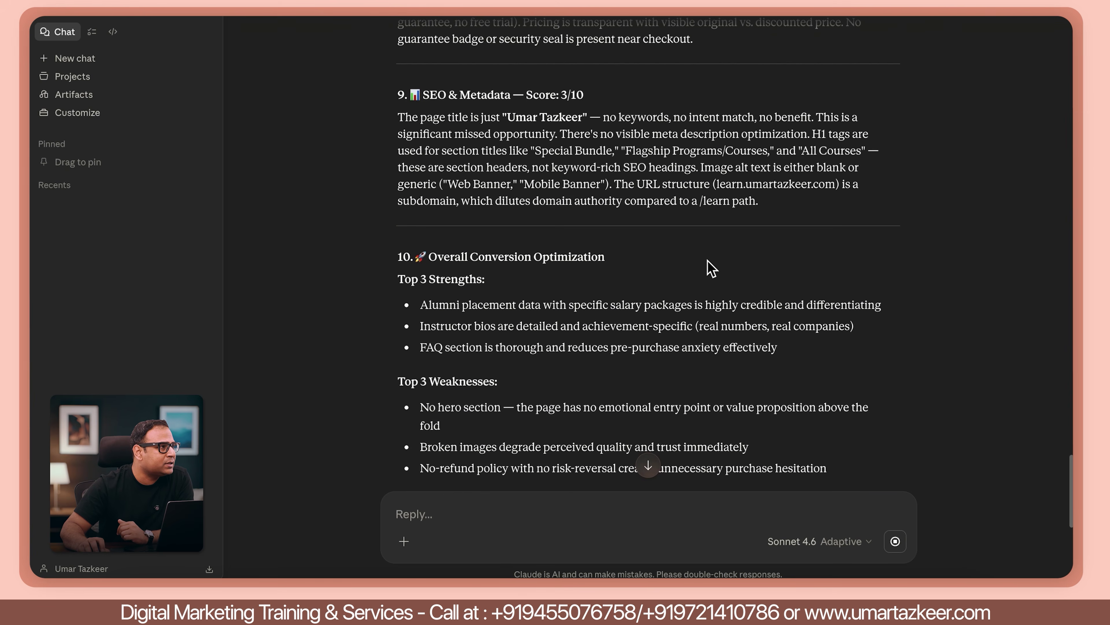
scroll(708, 259, up, 7)
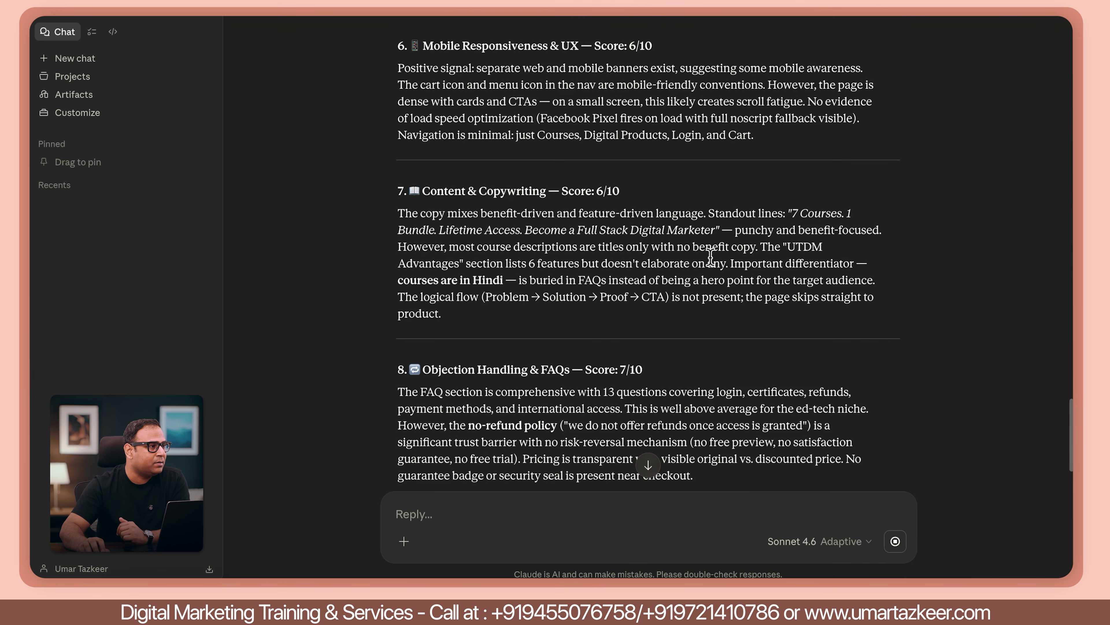
scroll(709, 257, up, 5)
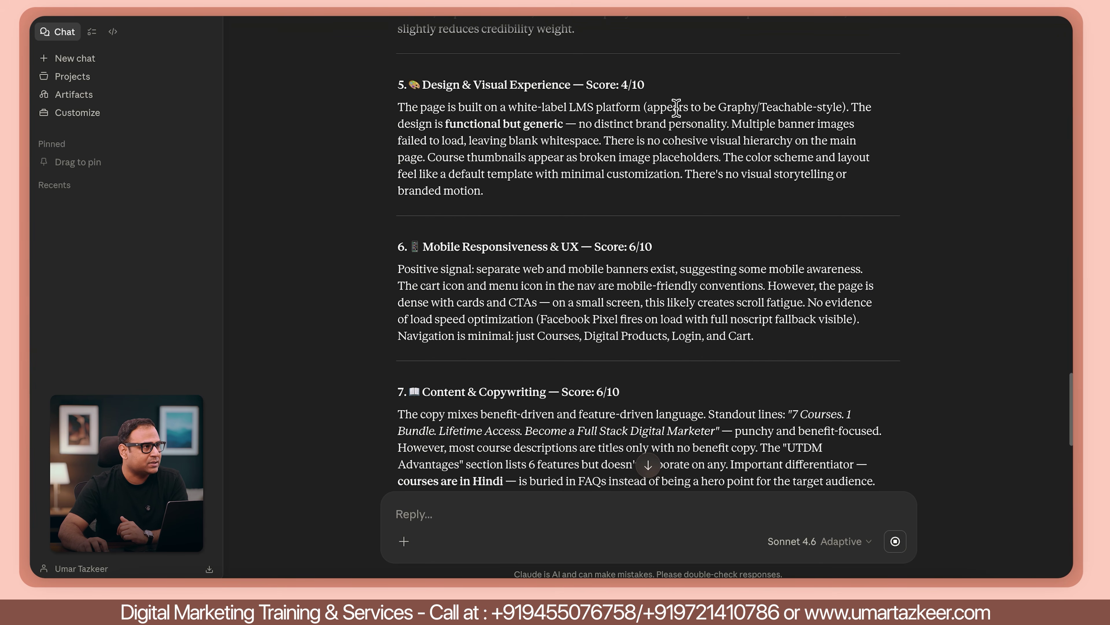
drag(643, 107, 850, 106)
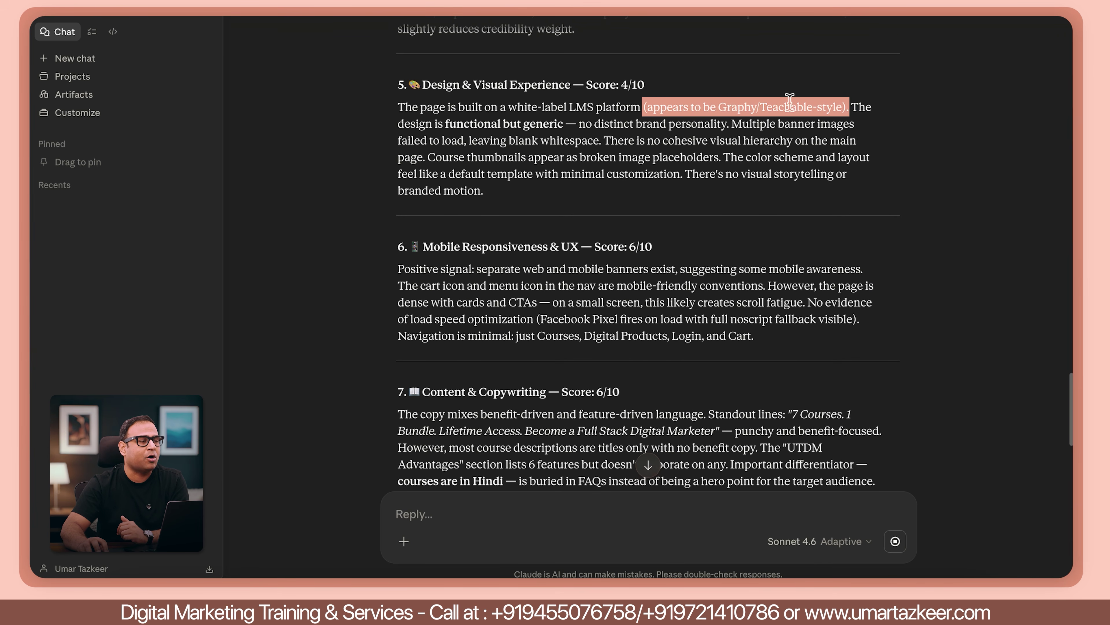
click(753, 136)
scroll(701, 246, up, 15)
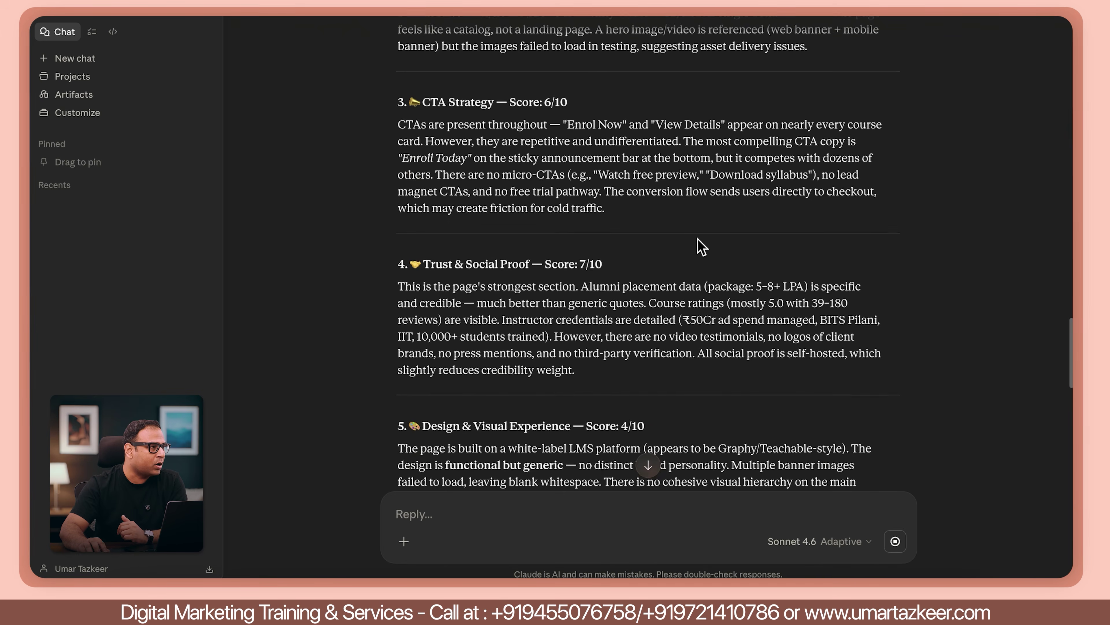
scroll(704, 241, up, 2)
drag(395, 207, 648, 208)
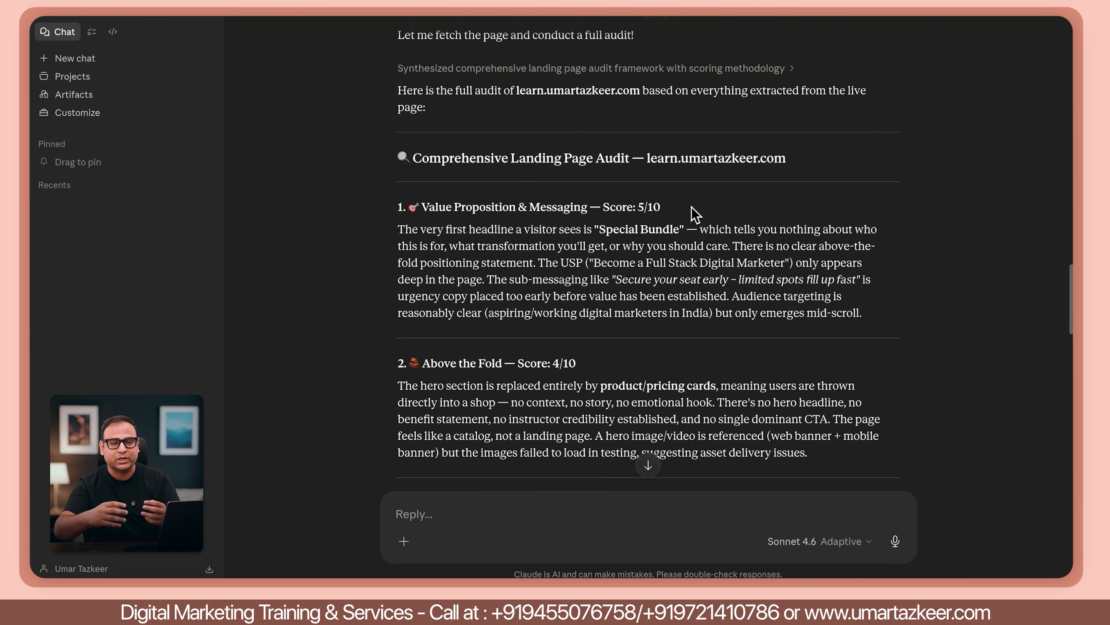
Review the completed audit's scorecard, composite score, battle card and final verdict, and recheck the section findings
scroll(703, 304, down, 15)
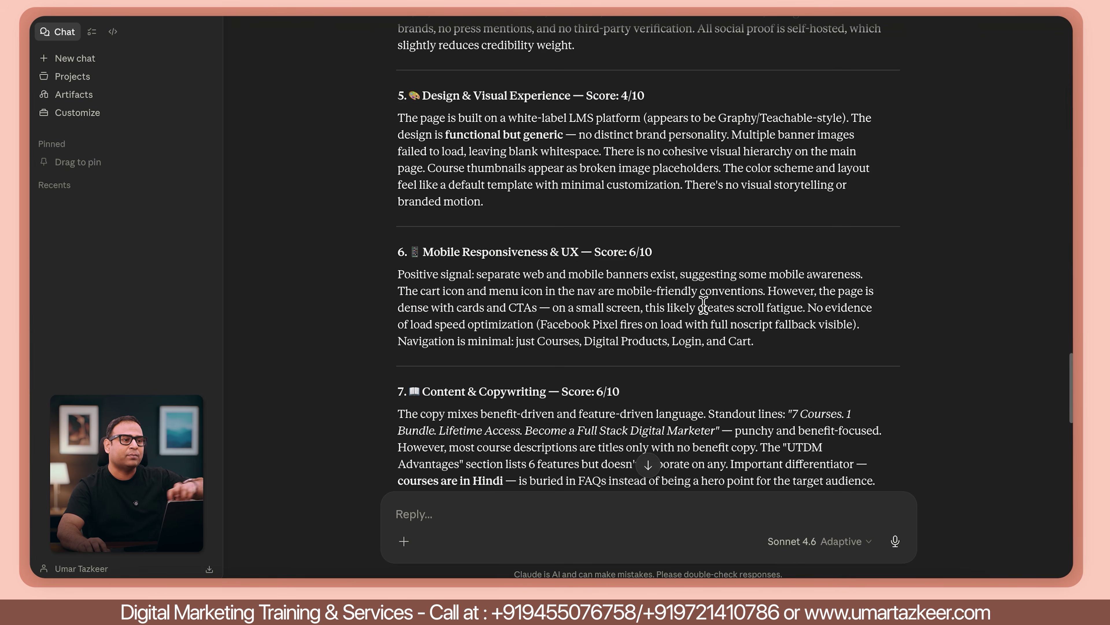
scroll(703, 304, down, 15)
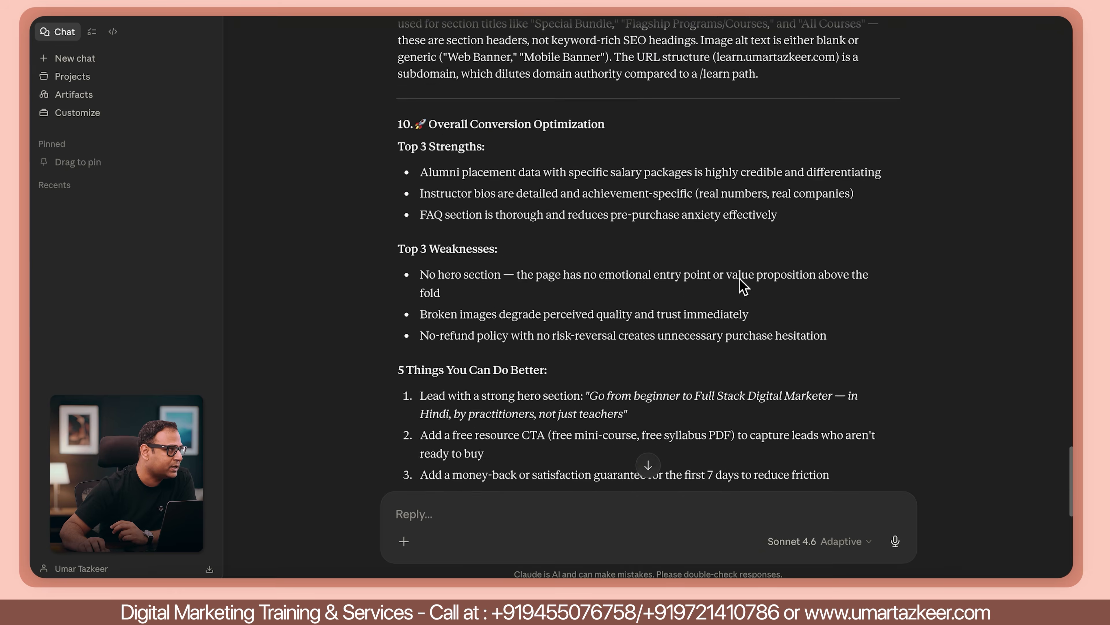
scroll(739, 280, down, 8)
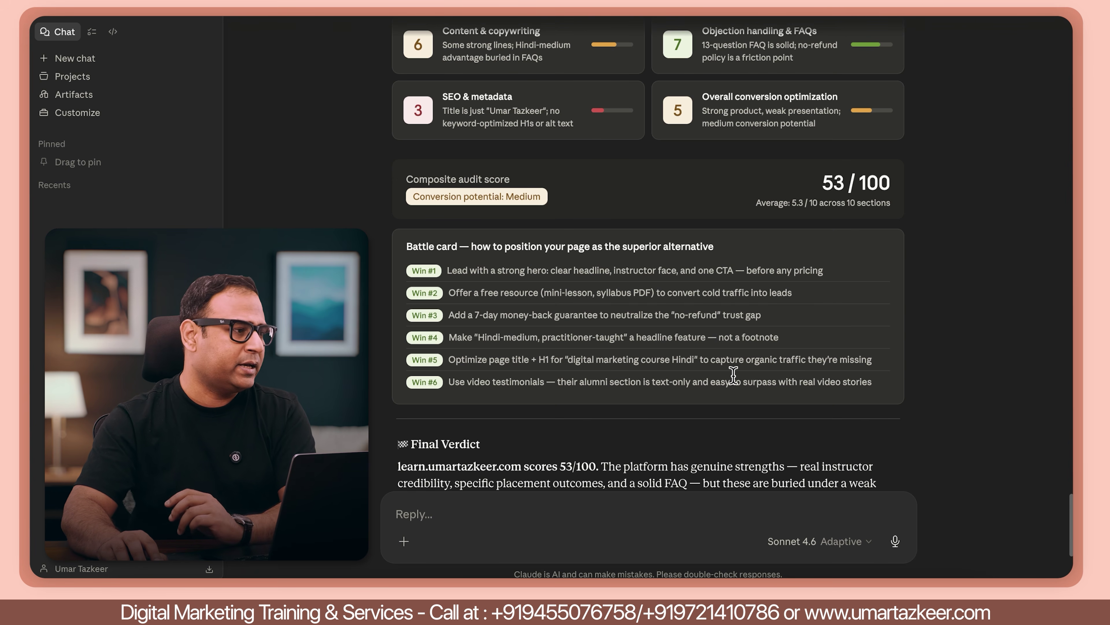
scroll(927, 355, down, 5)
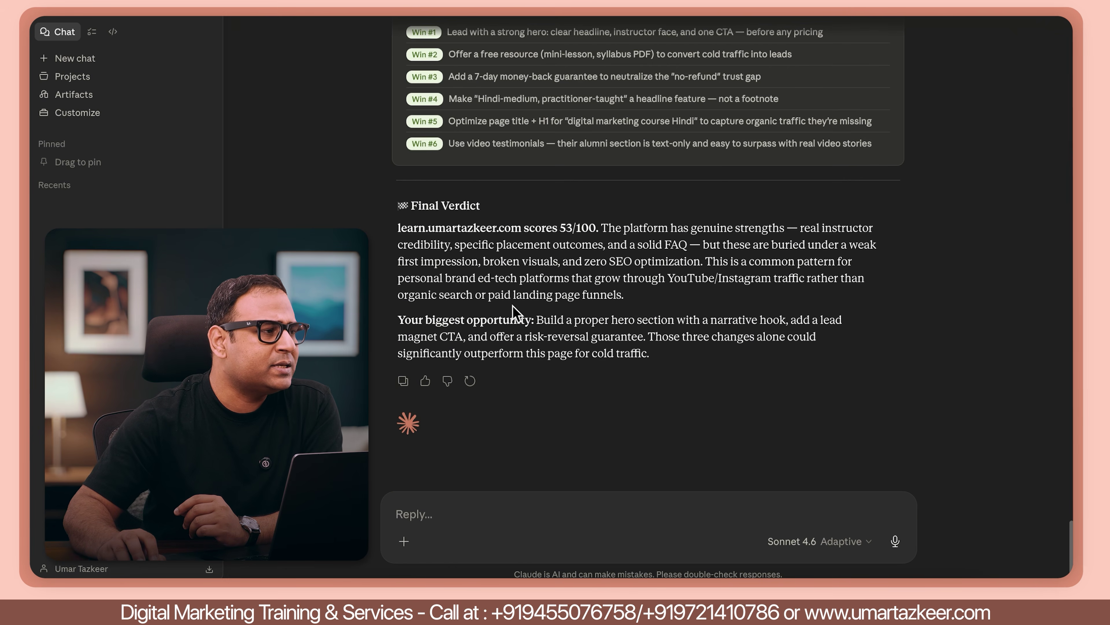
scroll(779, 388, up, 15)
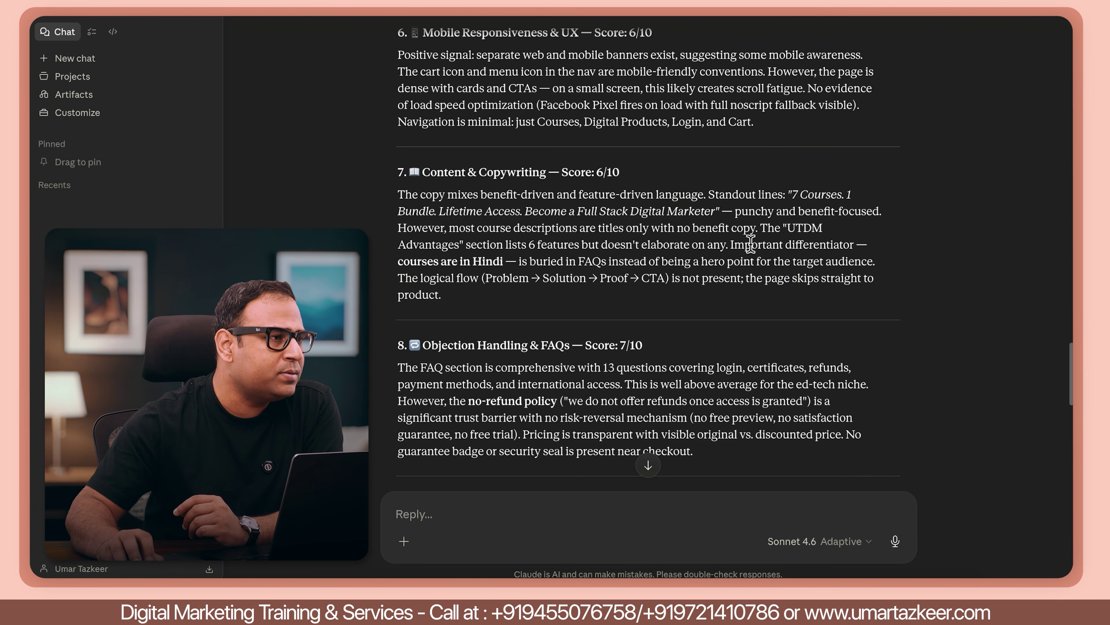
scroll(754, 244, up, 13)
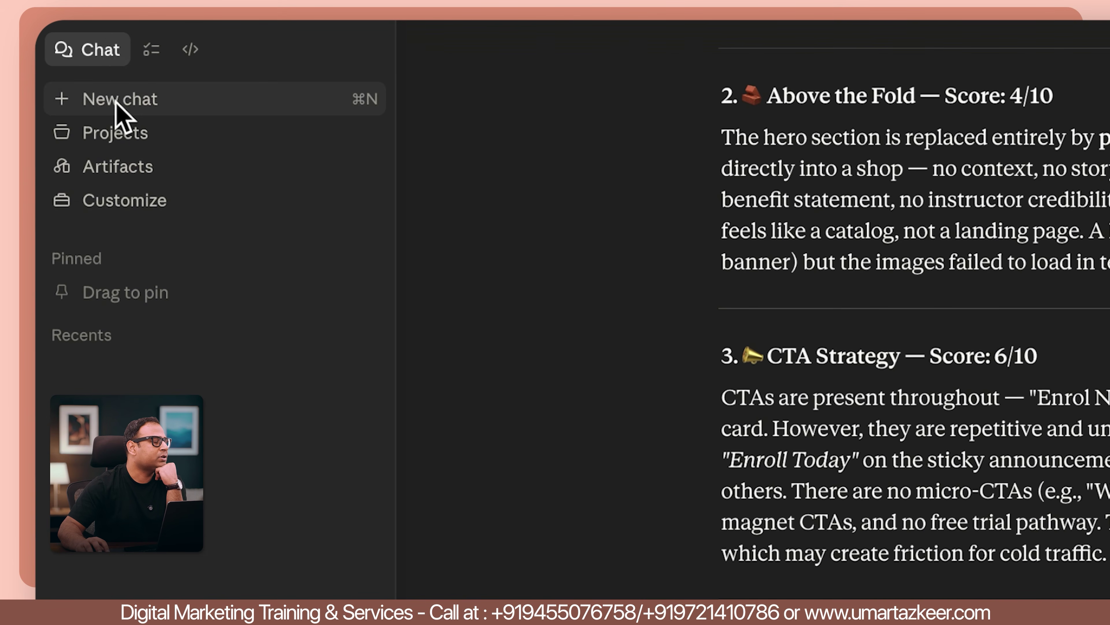
Start a new chat and look over its add-on options, including web search and connectors
click(177, 108)
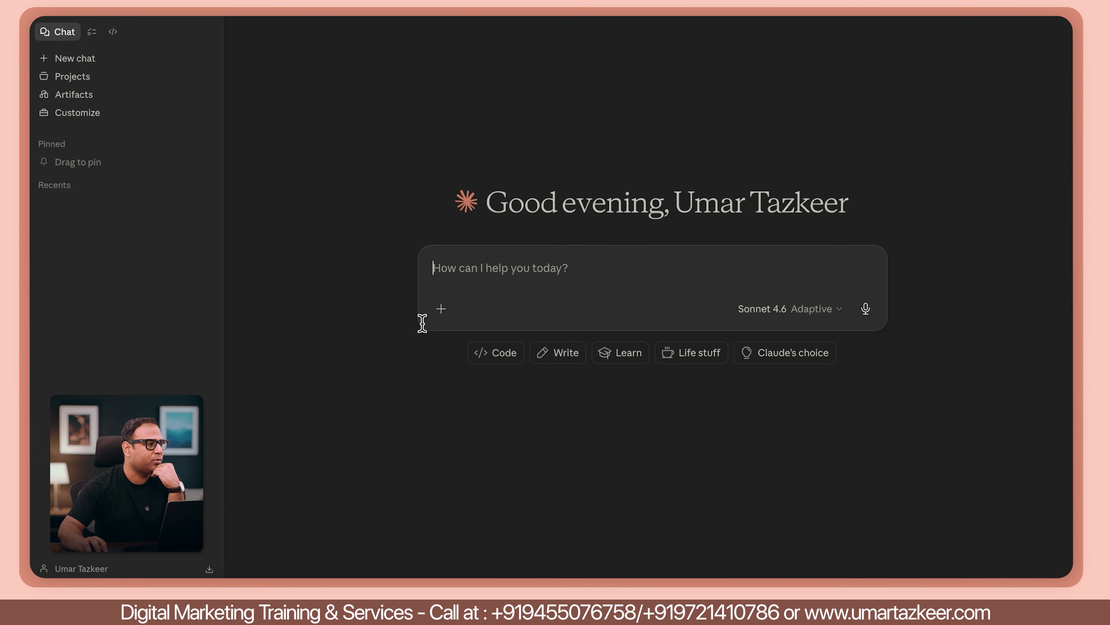
click(442, 310)
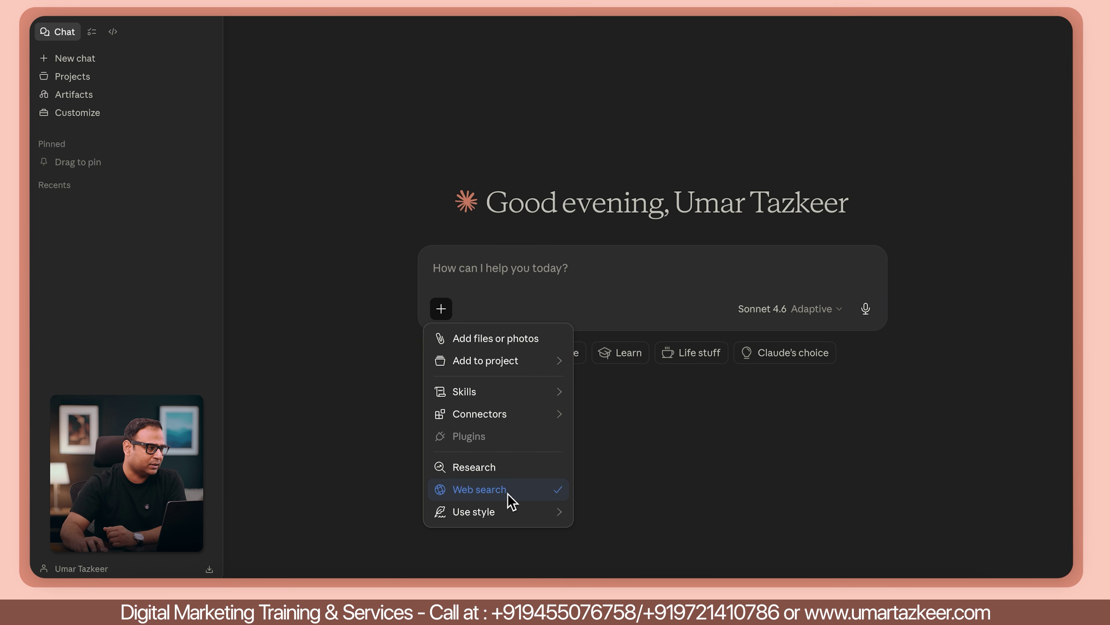
mouse_move(473, 416)
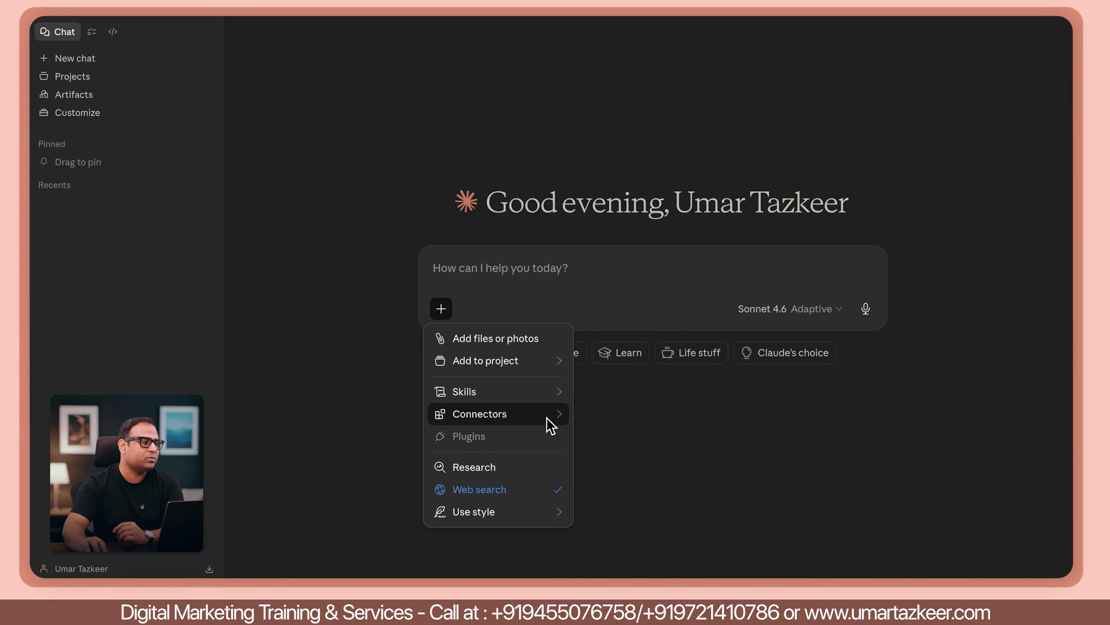
click(317, 94)
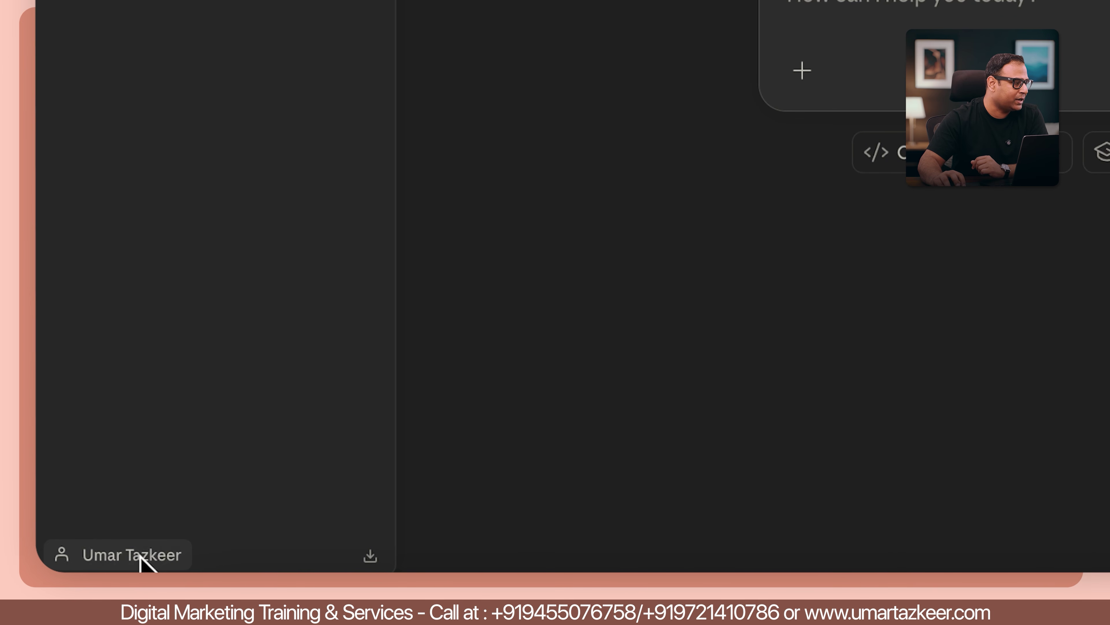
Open the account's settings to view the general profile and notification options
click(140, 554)
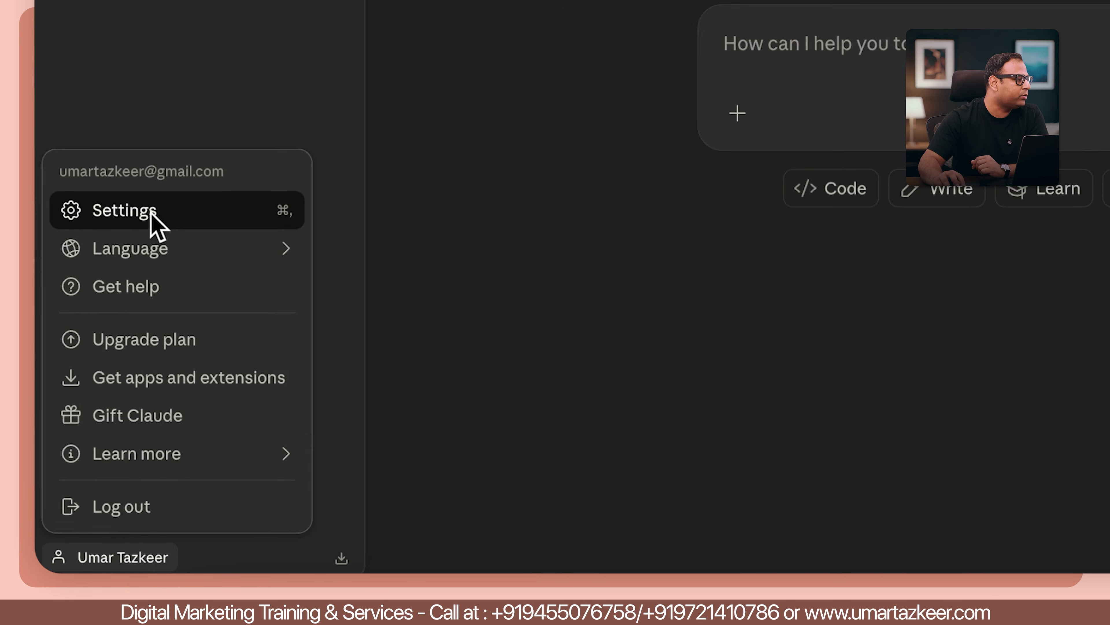
click(158, 177)
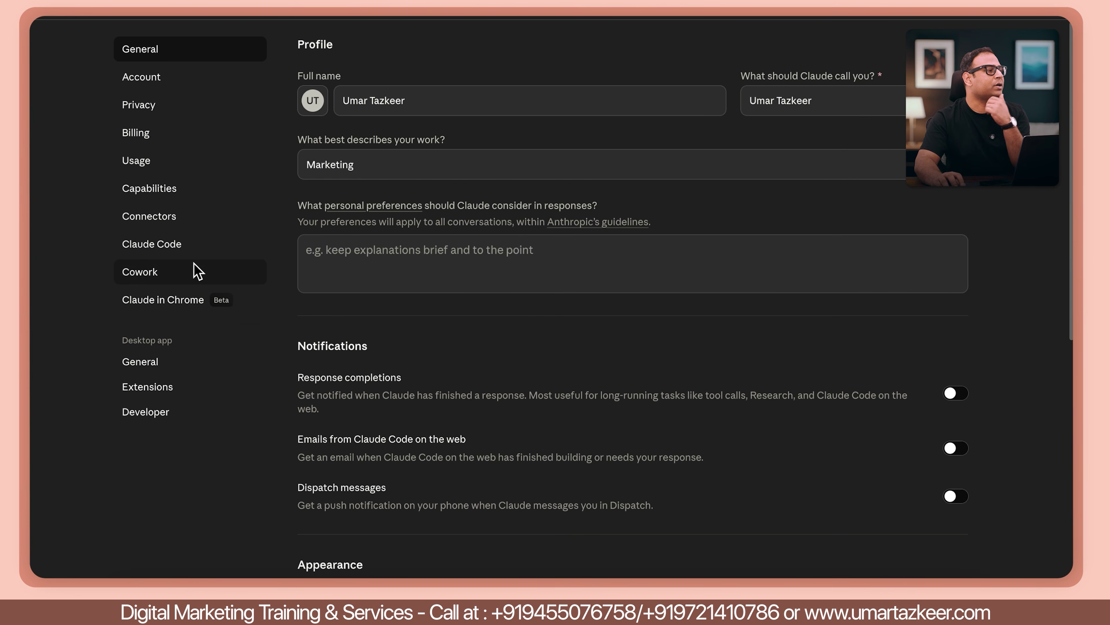
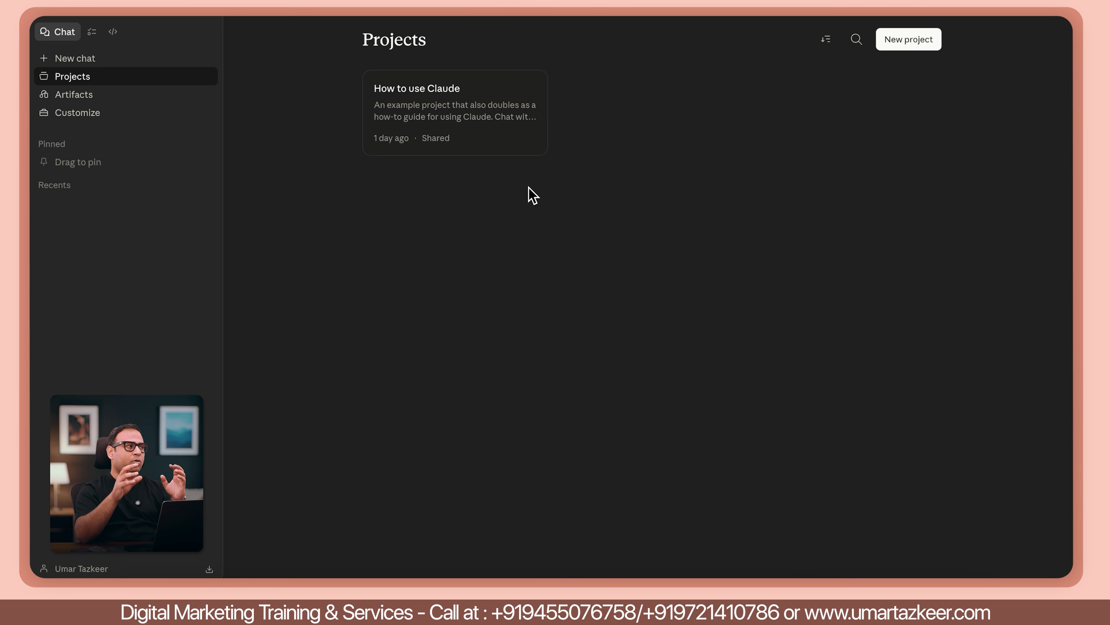
drag(337, 24, 429, 41)
click(522, 41)
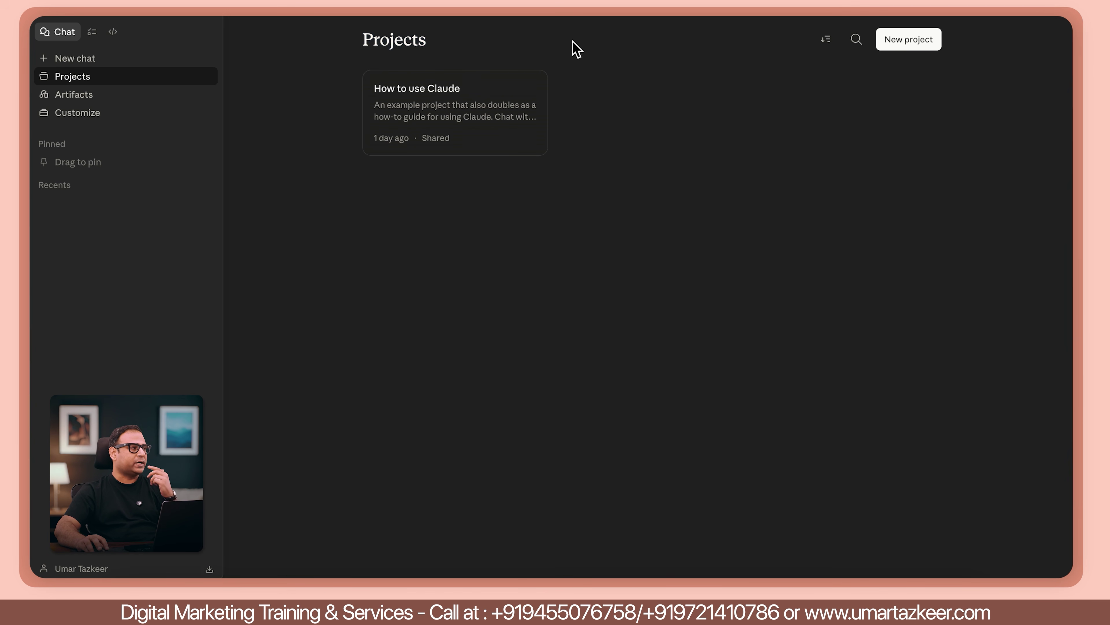
Open the personal skills in Claude's customization area and examine the skill-creator entry
click(97, 117)
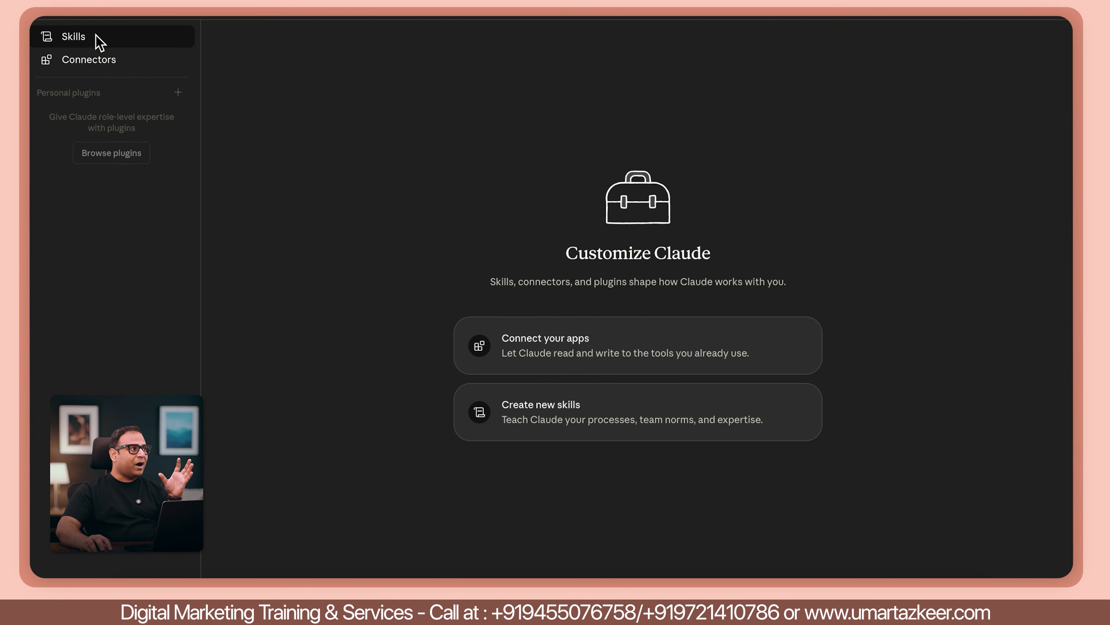
click(93, 39)
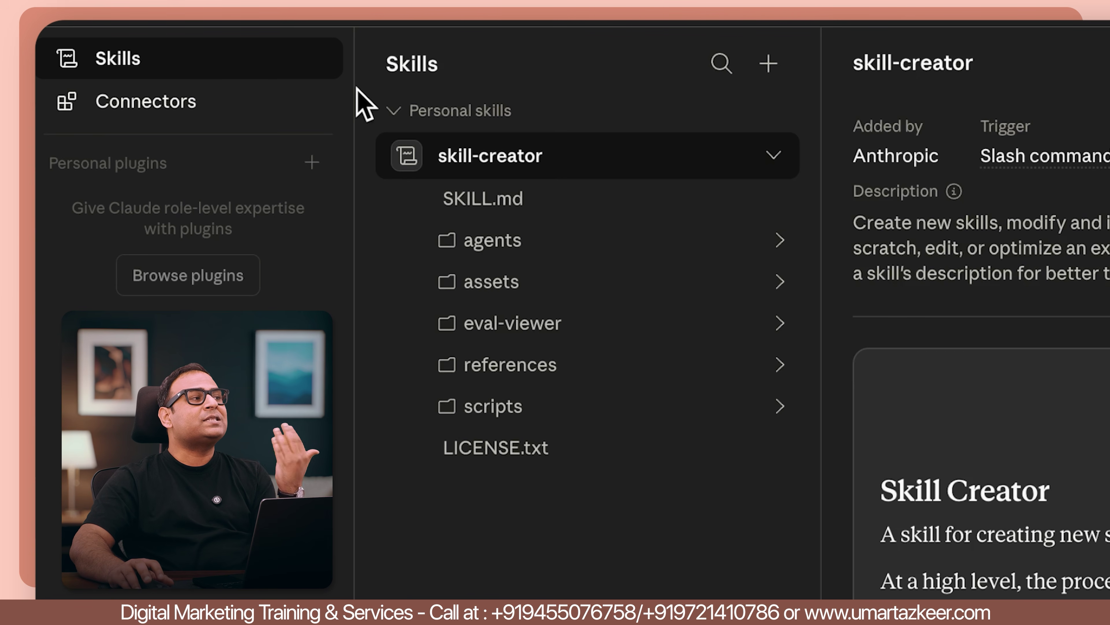
click(780, 157)
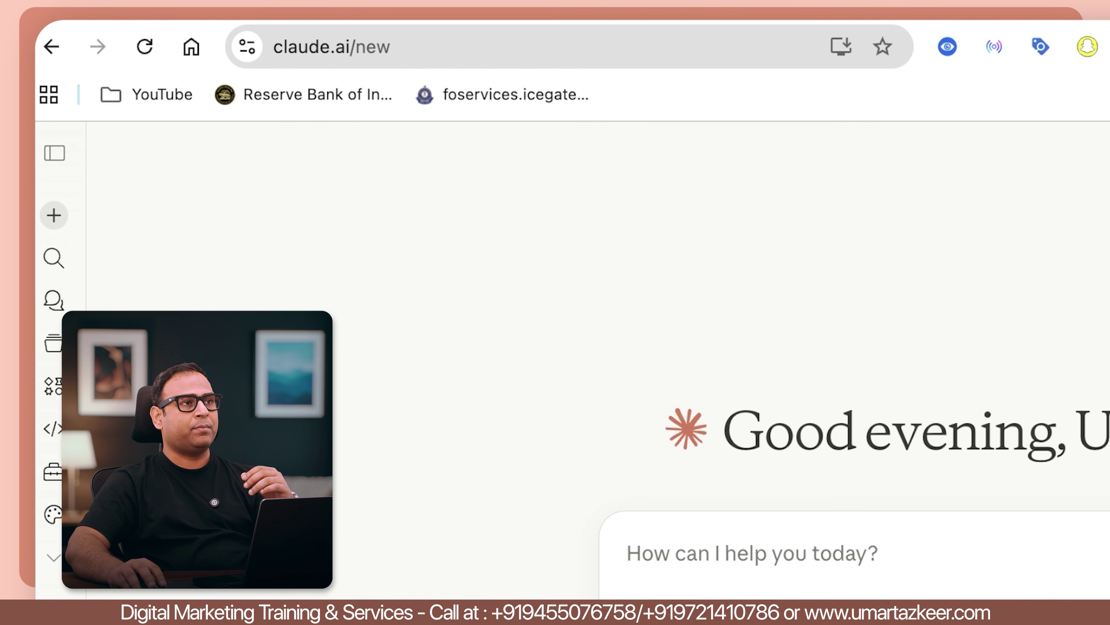
Switch to the Chrome browser, search Google for "skills related to claude" in a new tab, and look through the results
key(ctrl+t)
text(skills )
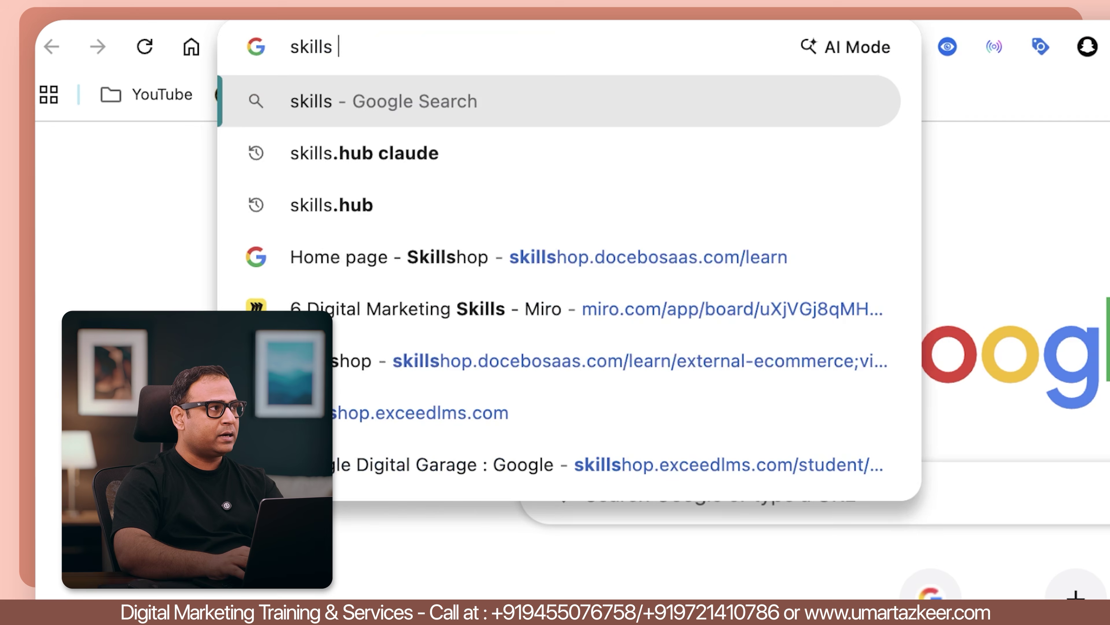
text(related to claude)
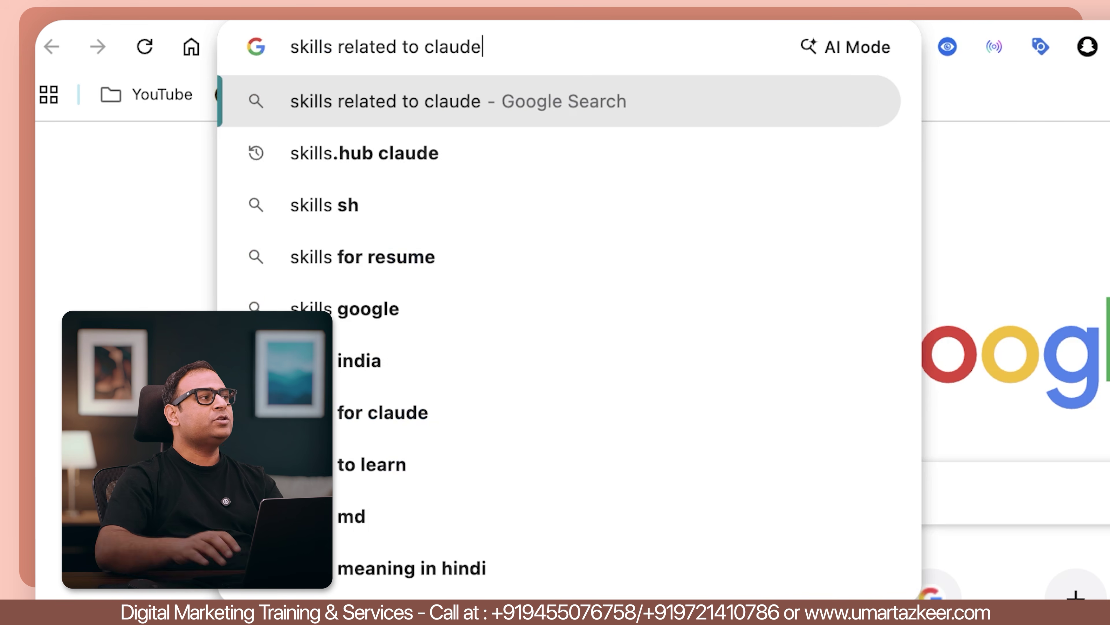
key(Return)
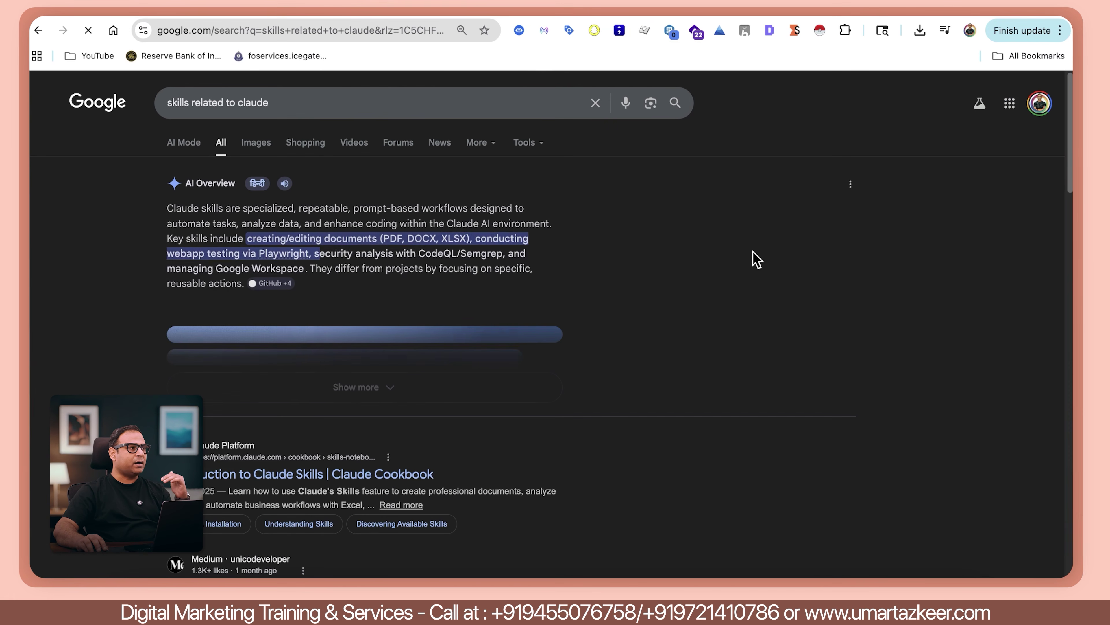
scroll(781, 250, down, 5)
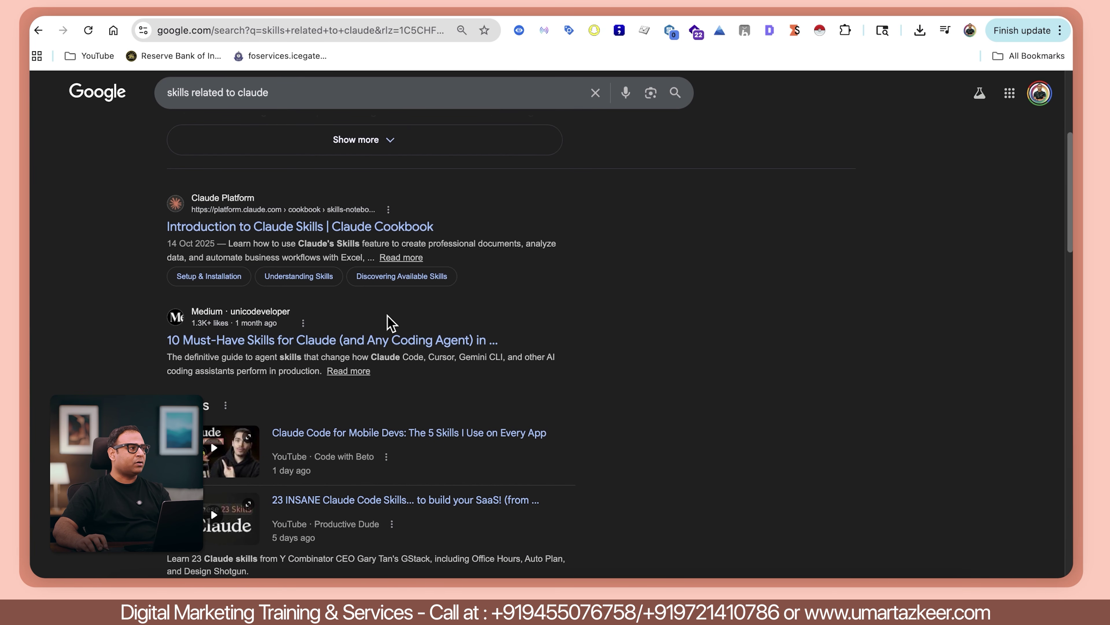
Refine the Google search to "marketing skills related to claude" and open the GitHub result on marketing skills for Claude Code and AI agents
click(169, 92)
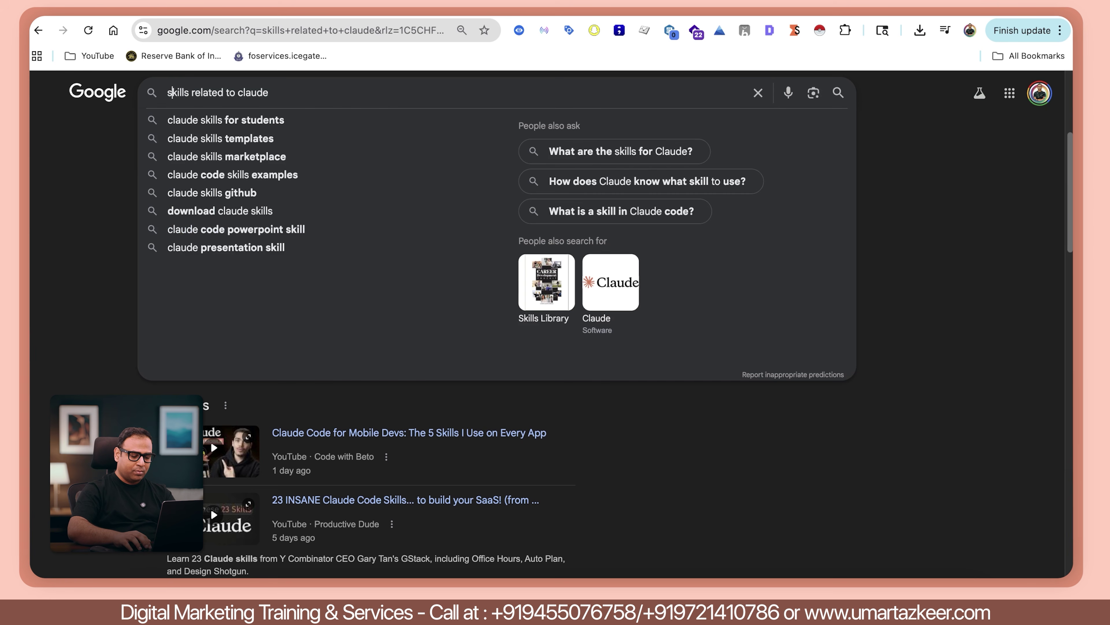
text(marketing)
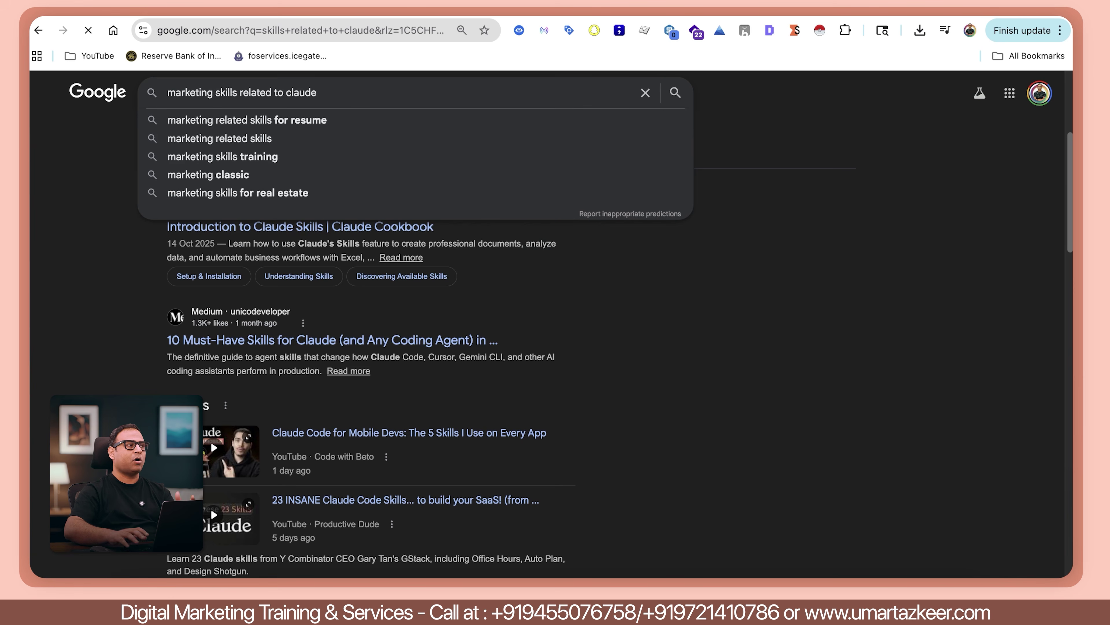
key(Return)
scroll(489, 166, down, 12)
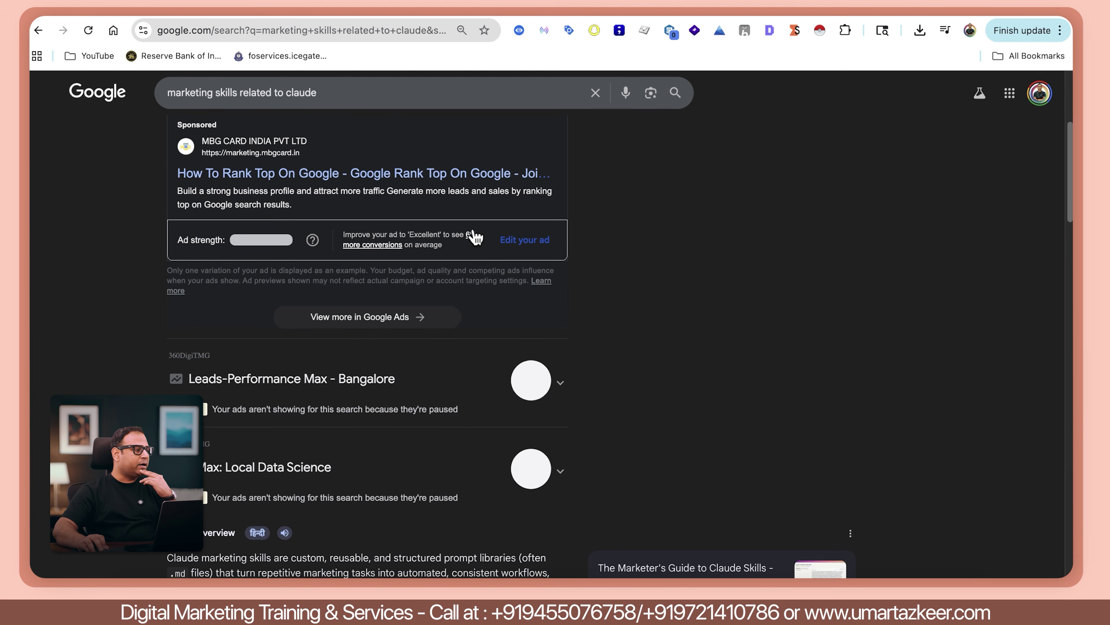
scroll(444, 234, down, 13)
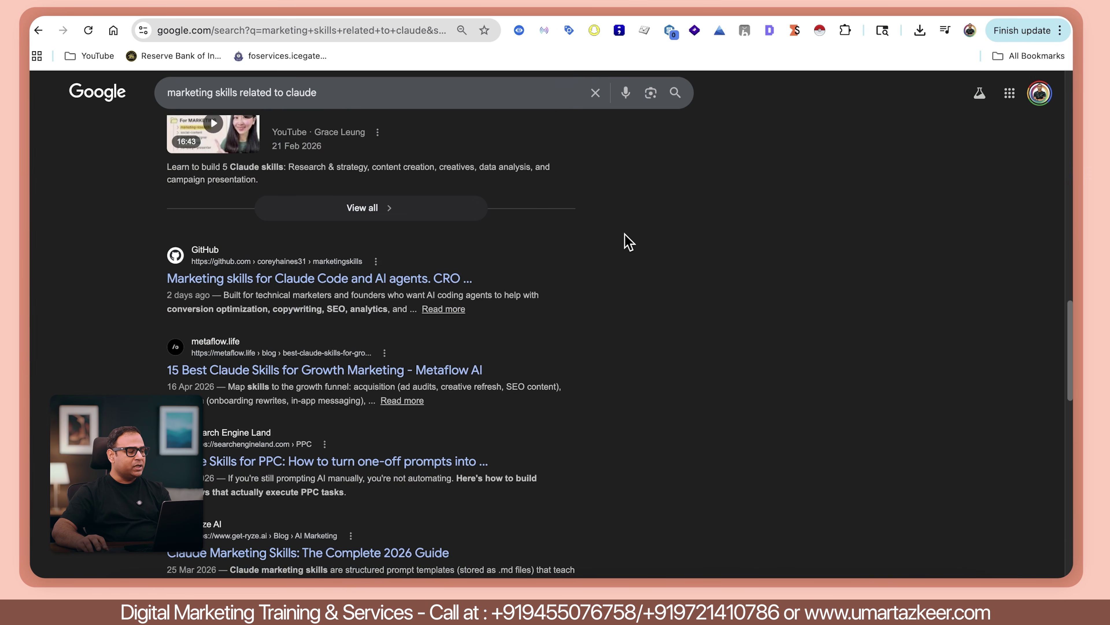
click(341, 274)
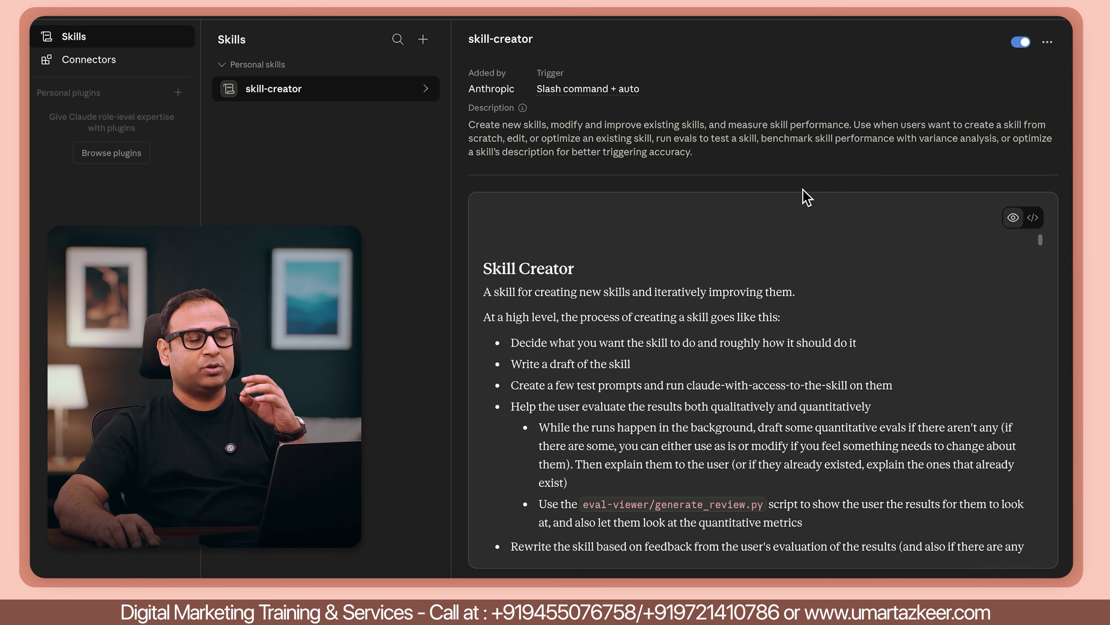
Read through the skill-creator instructions in Claude, covering the skill creation process and how to communicate with the user
scroll(829, 261, down, 1)
scroll(829, 261, down, 10)
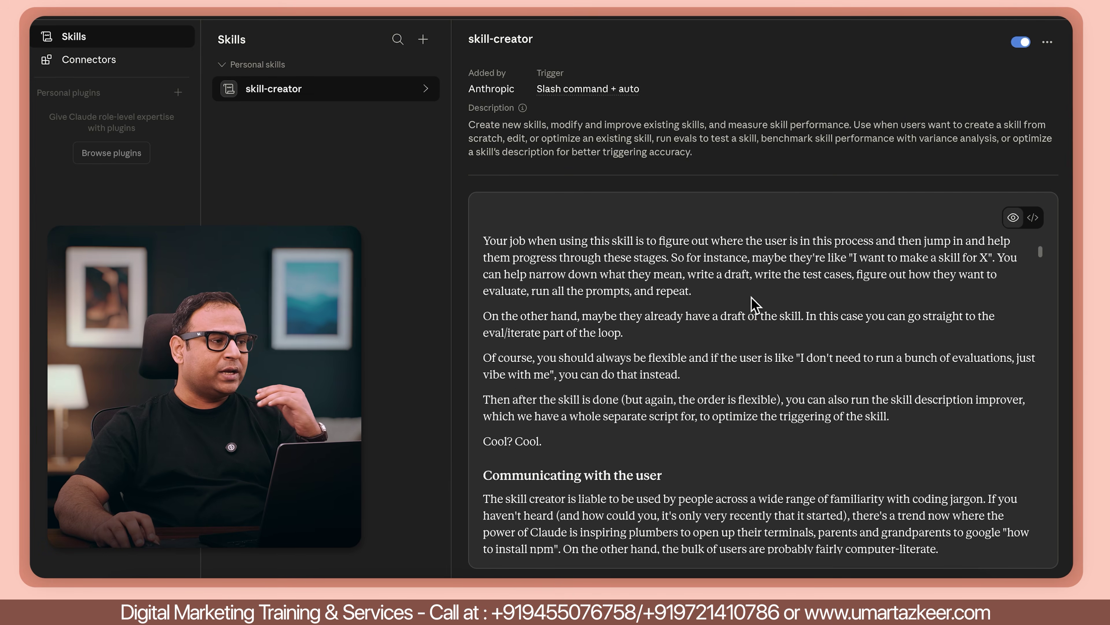
scroll(622, 298, up, 10)
drag(485, 276, 633, 274)
click(668, 288)
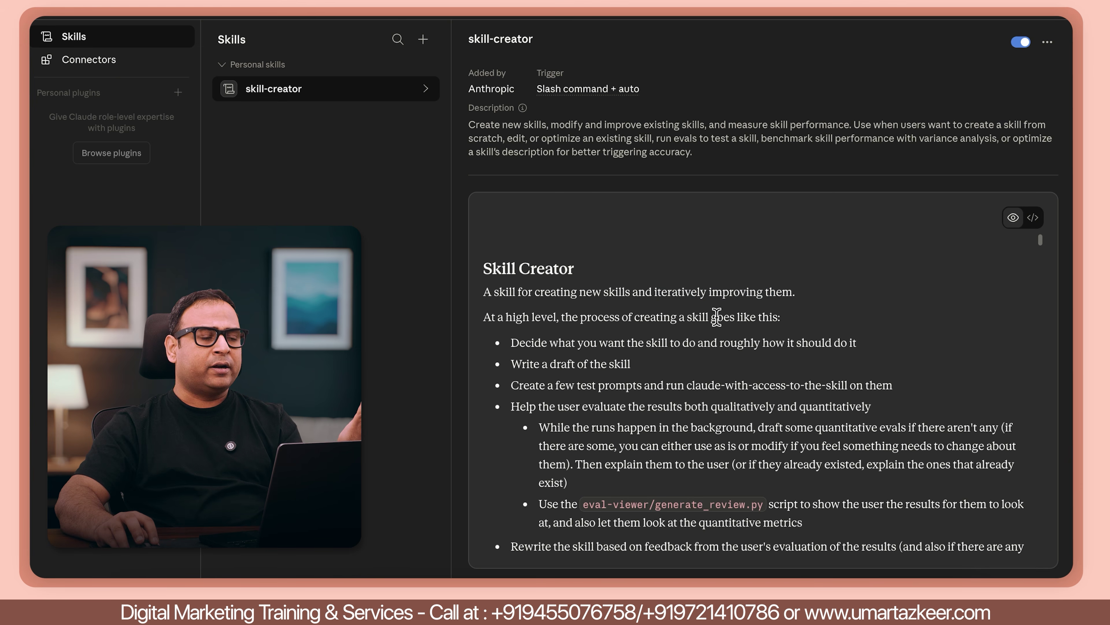
drag(794, 292, 657, 292)
click(765, 311)
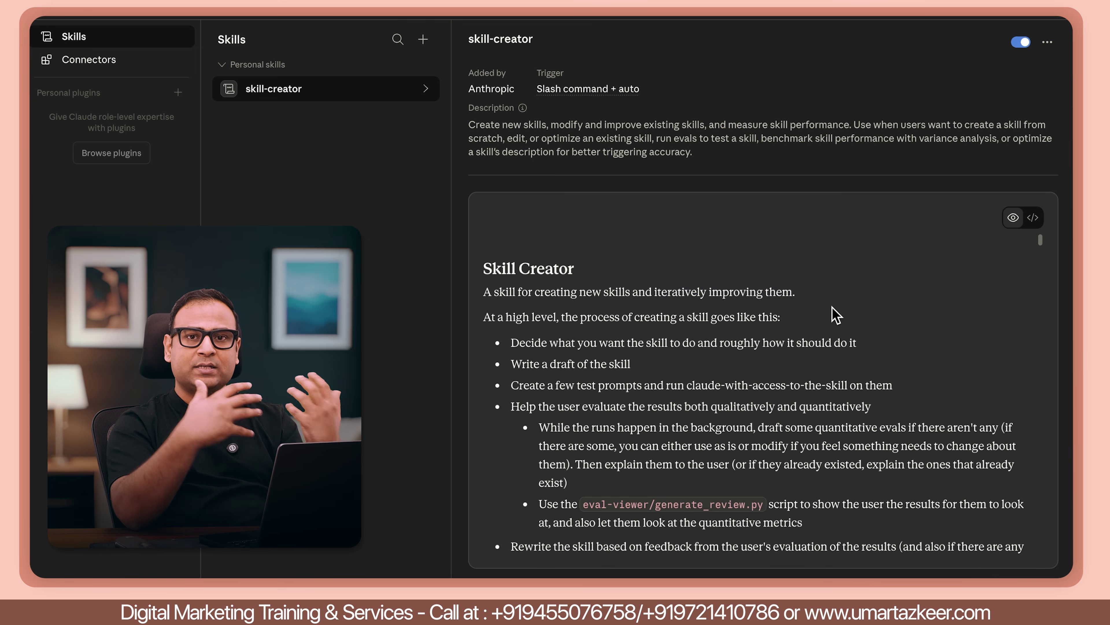
scroll(809, 312, down, 8)
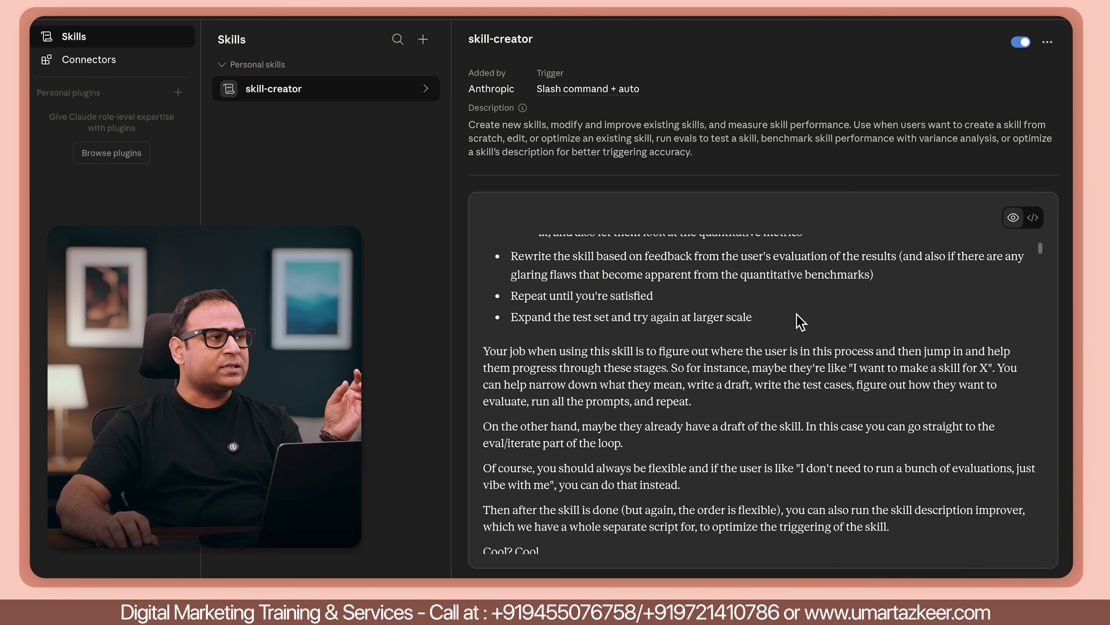
scroll(654, 287, down, 5)
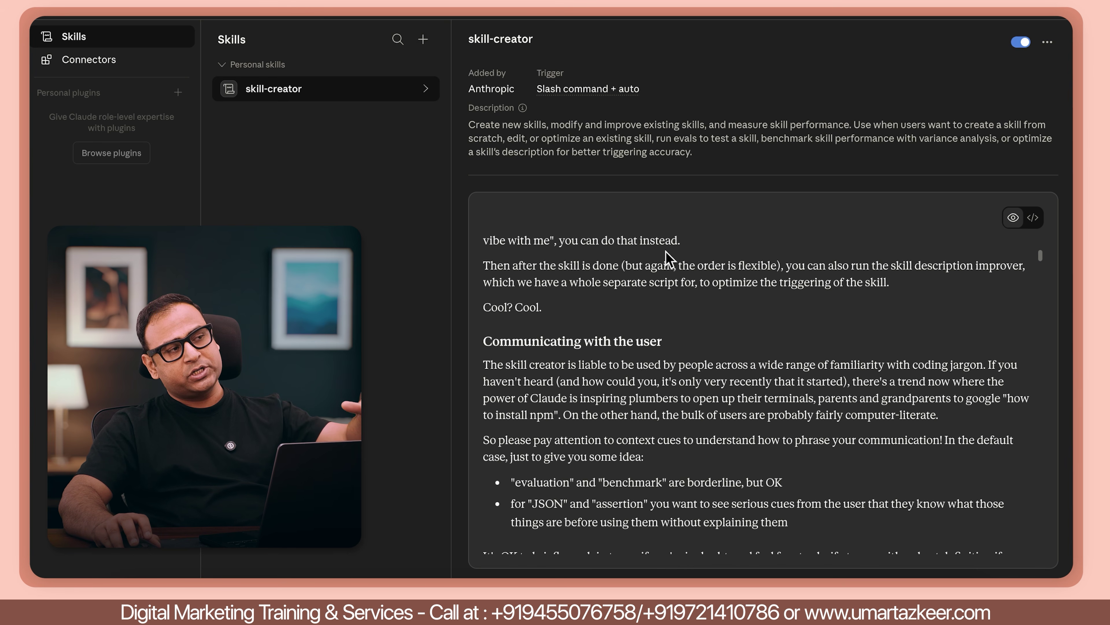
Browse the skills directory in Claude and install Anthropic's canvas-design skill
click(423, 40)
mouse_move(431, 92)
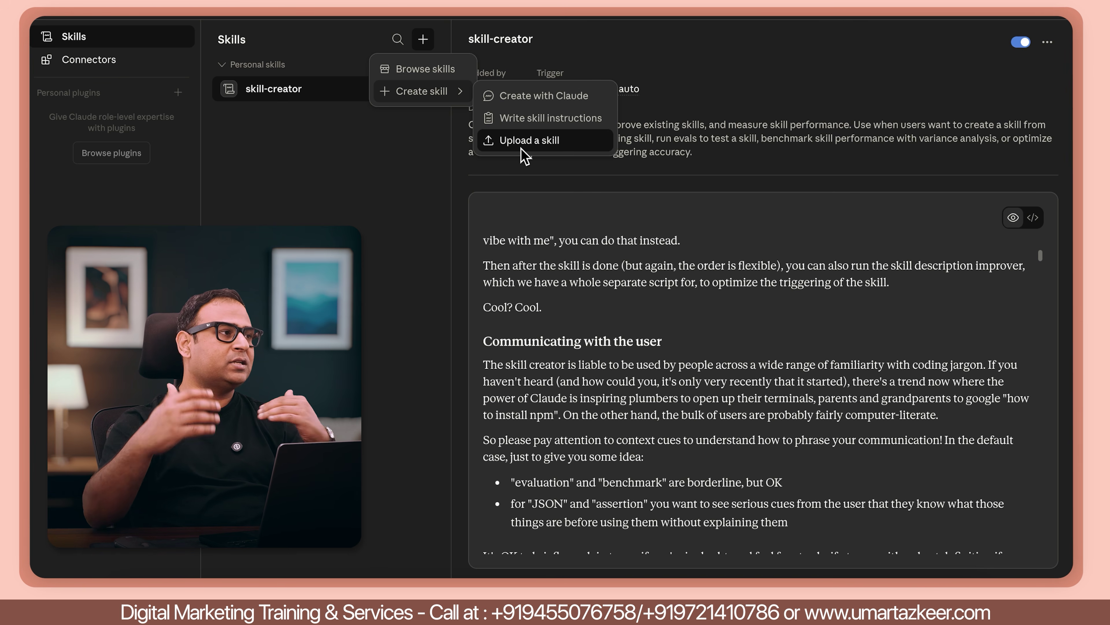
click(422, 69)
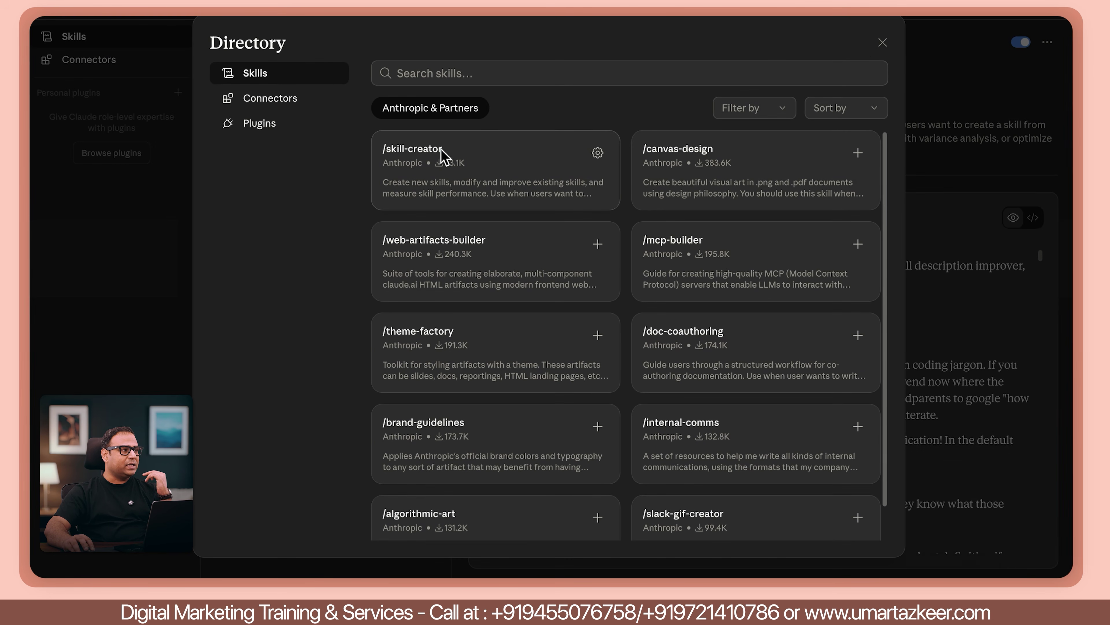
drag(439, 154, 334, 168)
click(295, 260)
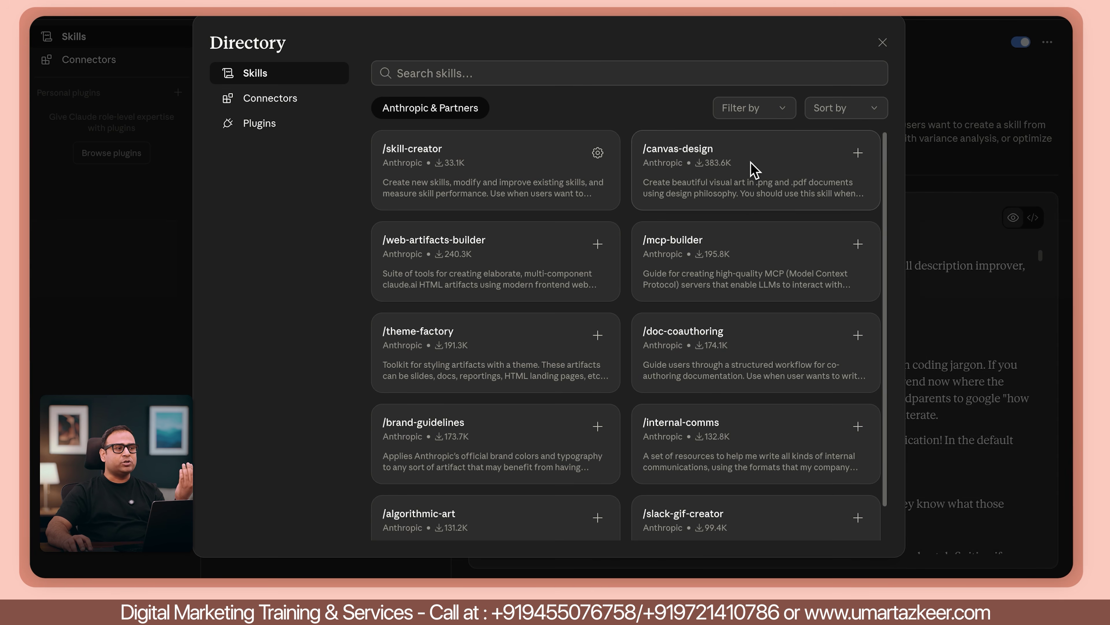
click(754, 170)
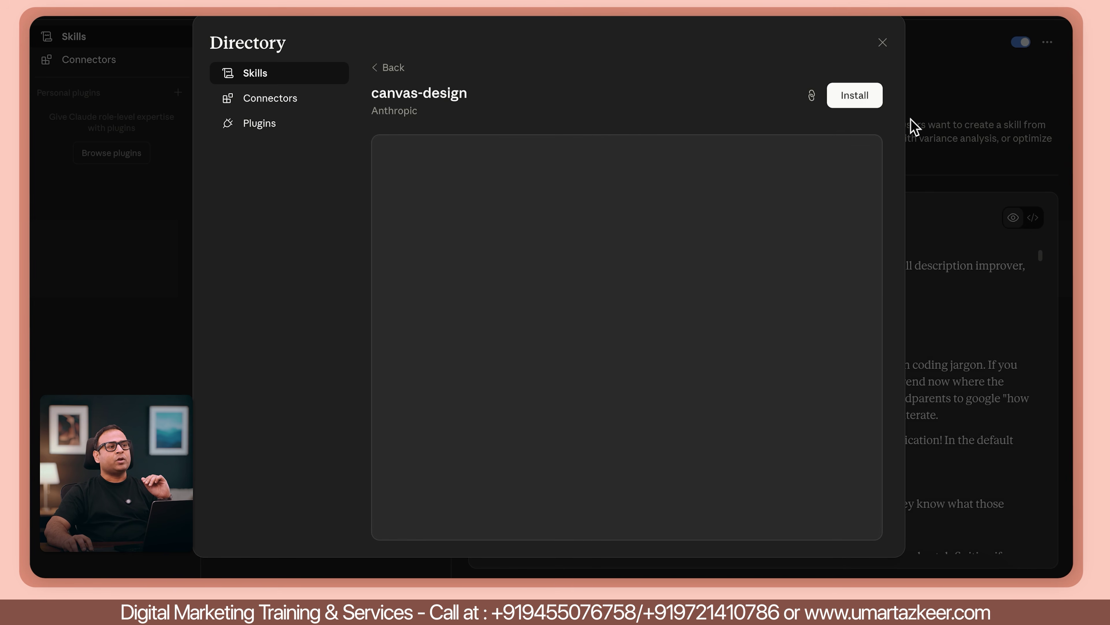
click(854, 95)
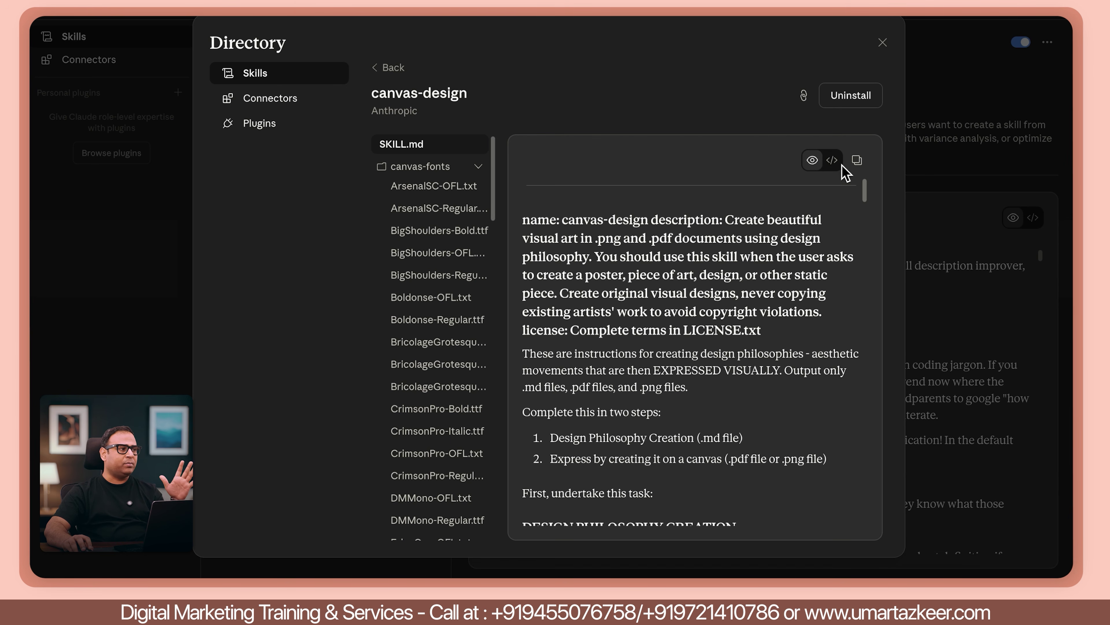
Look through the font files bundled with the canvas-design skill
scroll(450, 232, down, 1)
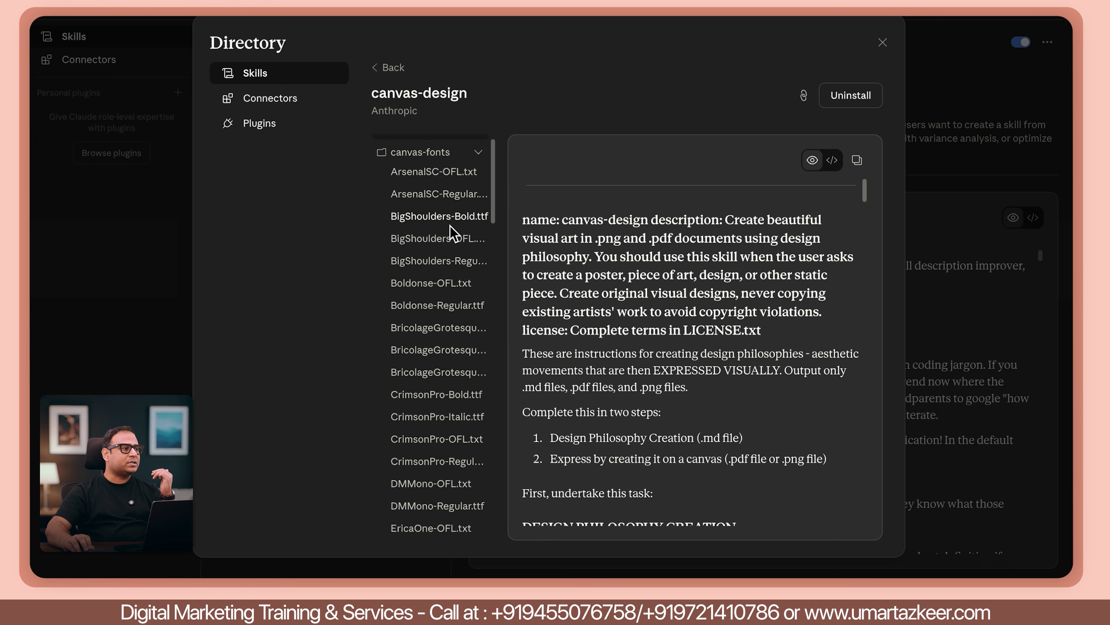
scroll(450, 225, down, 15)
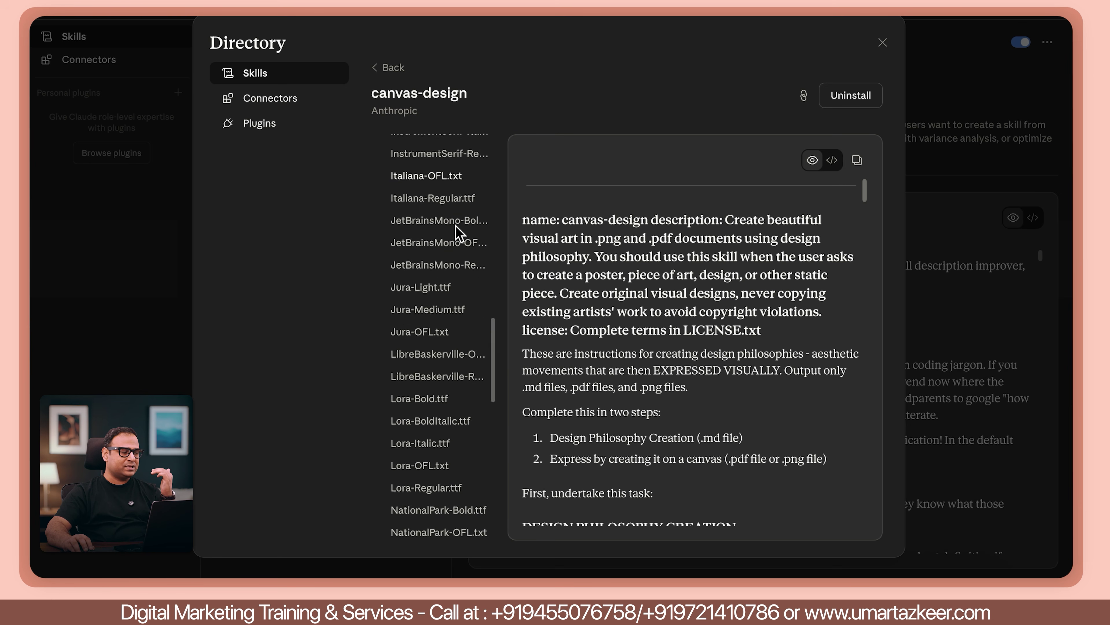
scroll(457, 231, down, 10)
Read the critical guidelines in the canvas-design skill's instructions, including craftsmanship and creative space
scroll(689, 251, down, 10)
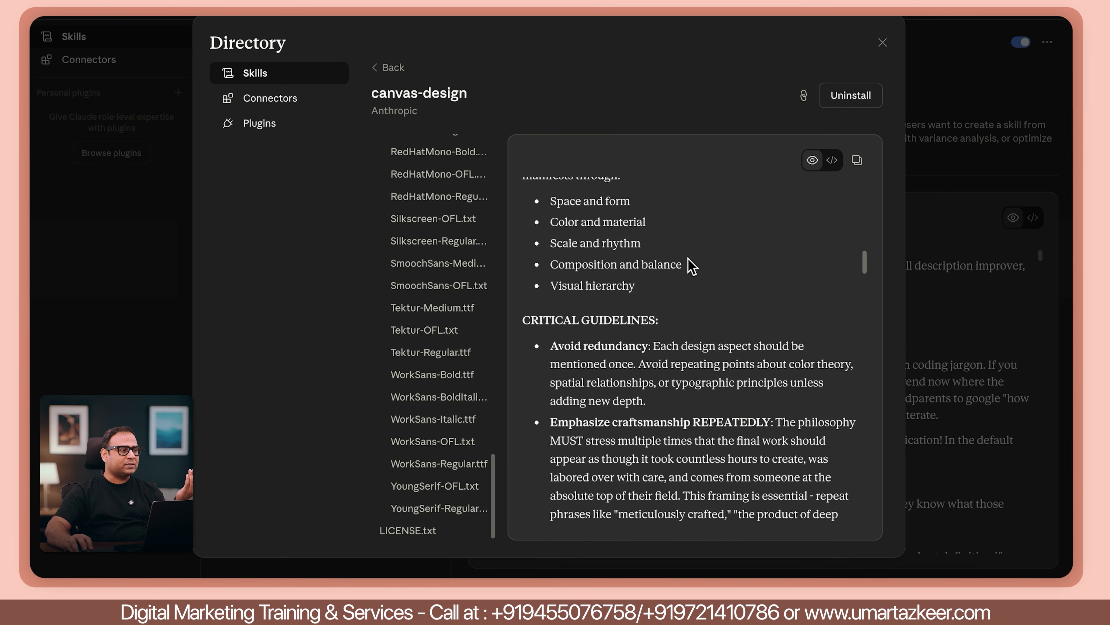
scroll(721, 306, down, 1)
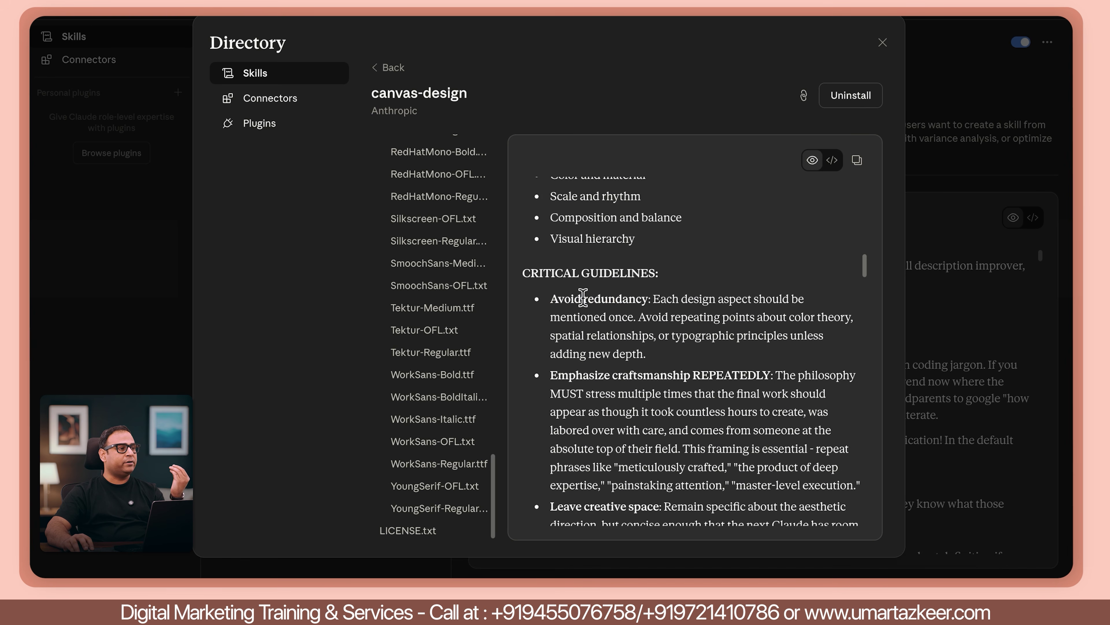
scroll(793, 286, down, 1)
drag(564, 331, 723, 333)
click(769, 365)
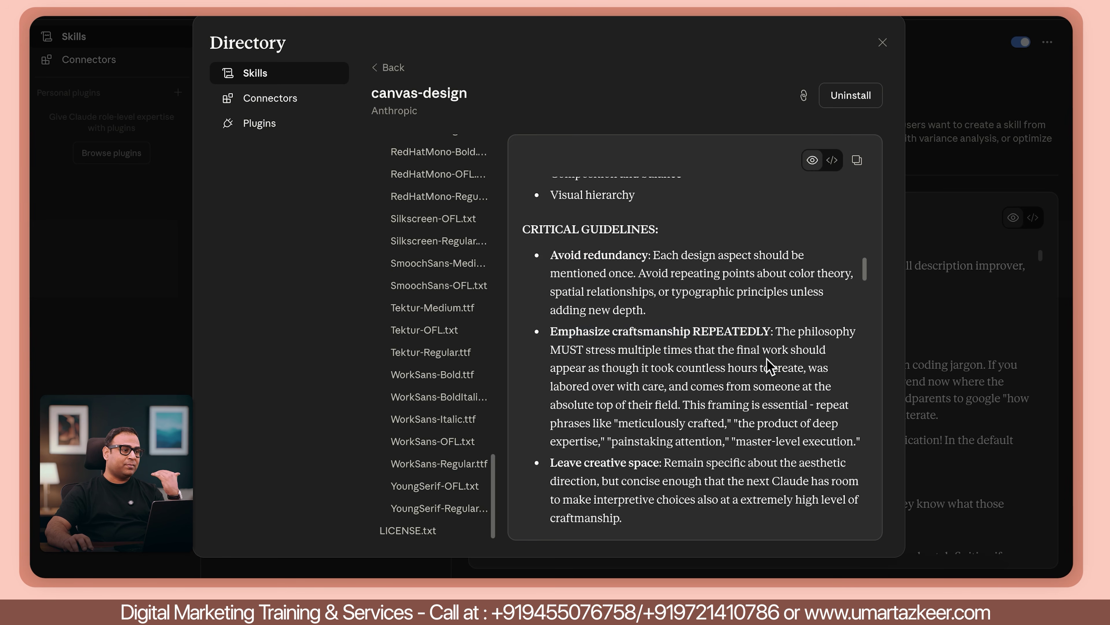
scroll(771, 267, down, 1)
drag(550, 404, 650, 406)
click(706, 407)
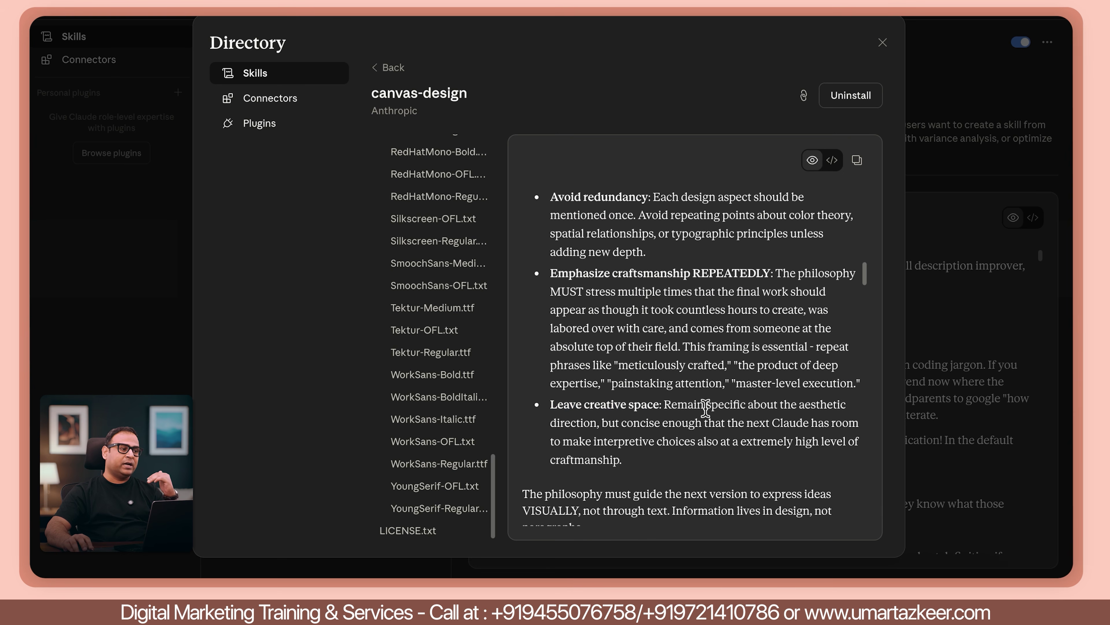
Review the canvas-design skill's philosophy examples and remaining instructions through the multi-page option, and close the directory
scroll(705, 408, down, 12)
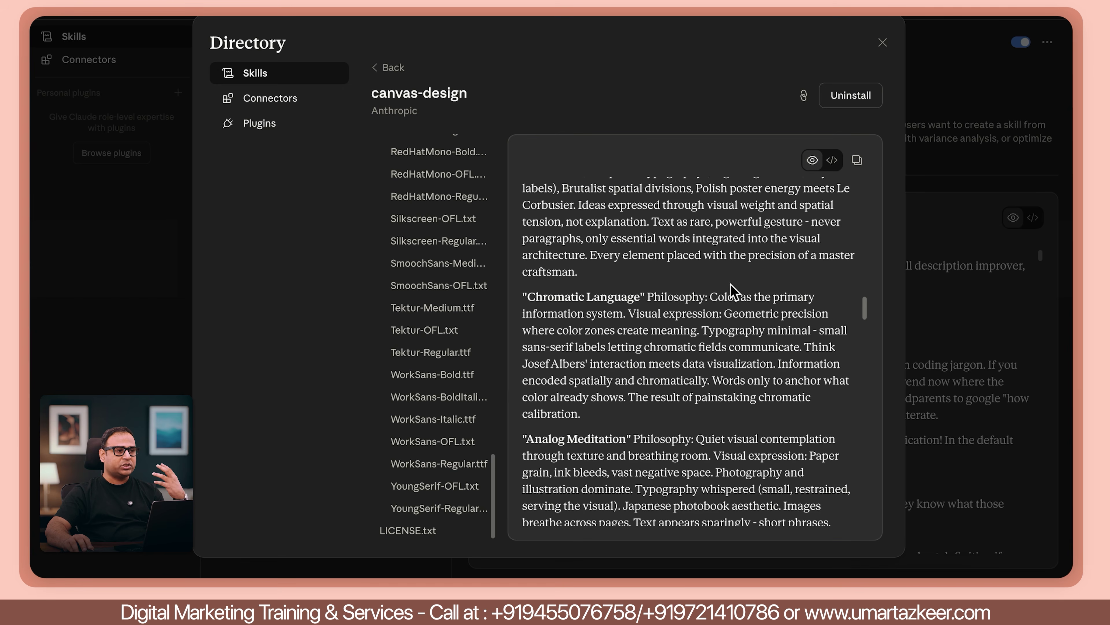
scroll(731, 289, down, 5)
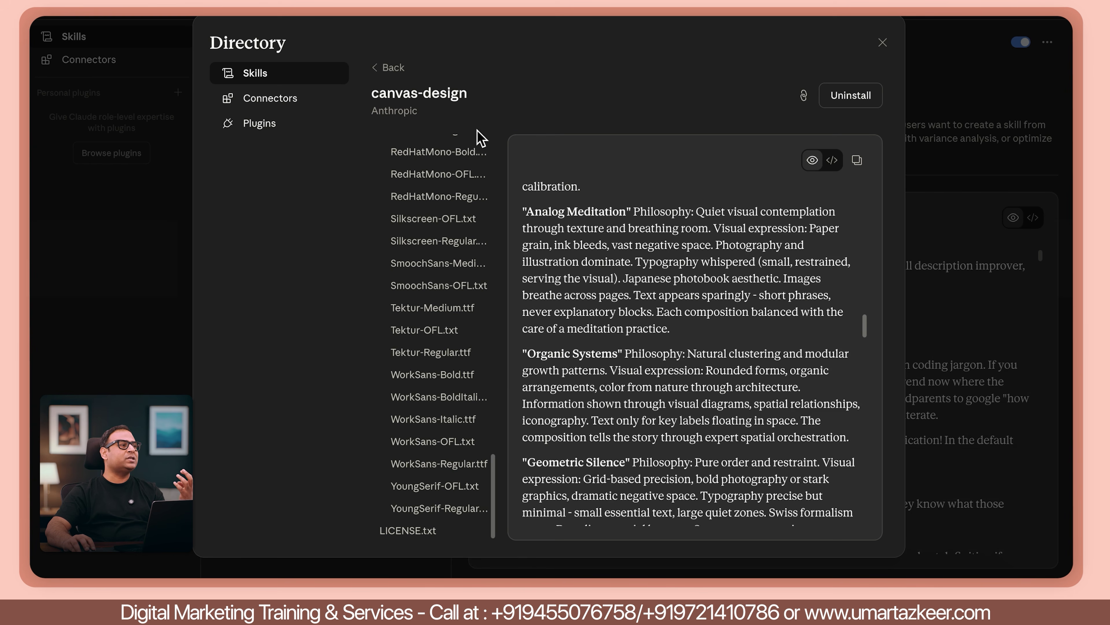
drag(474, 105, 379, 96)
click(553, 112)
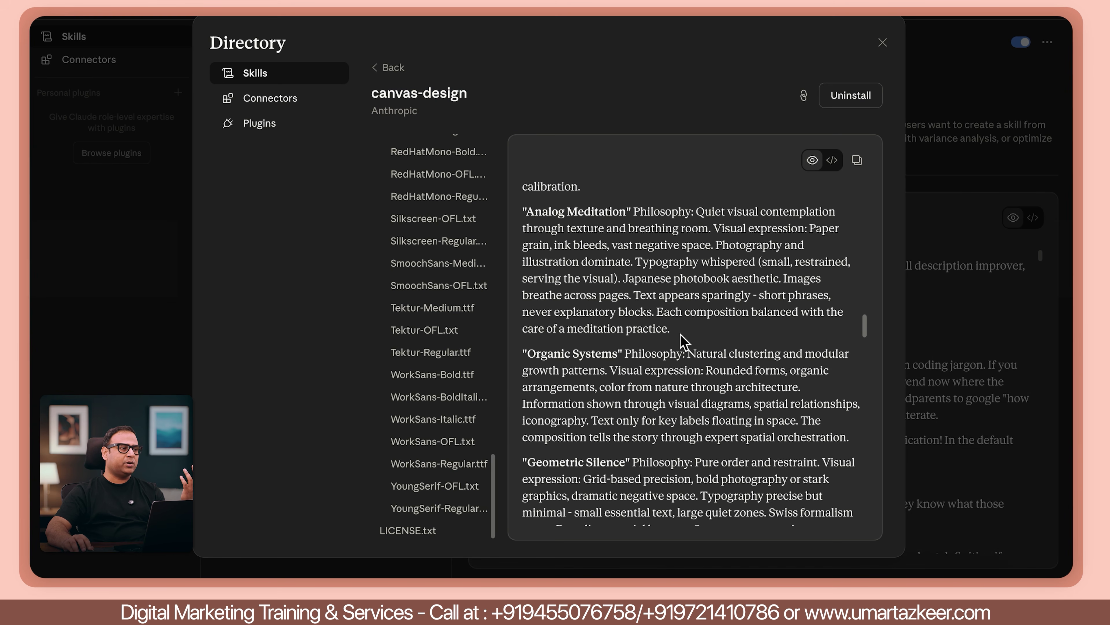
scroll(686, 343, down, 15)
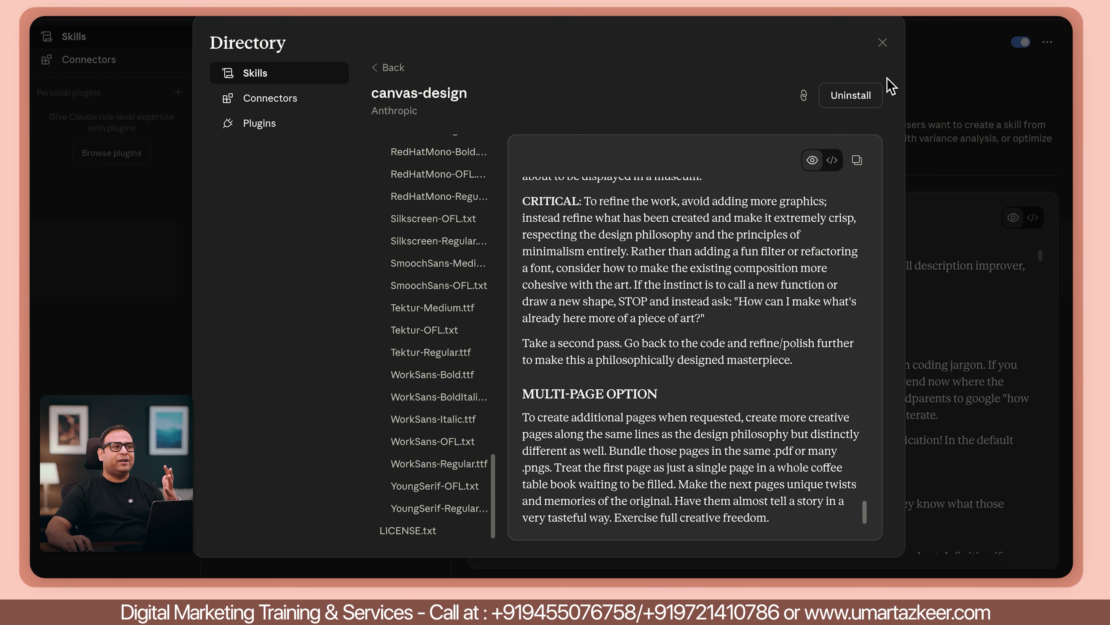
click(884, 44)
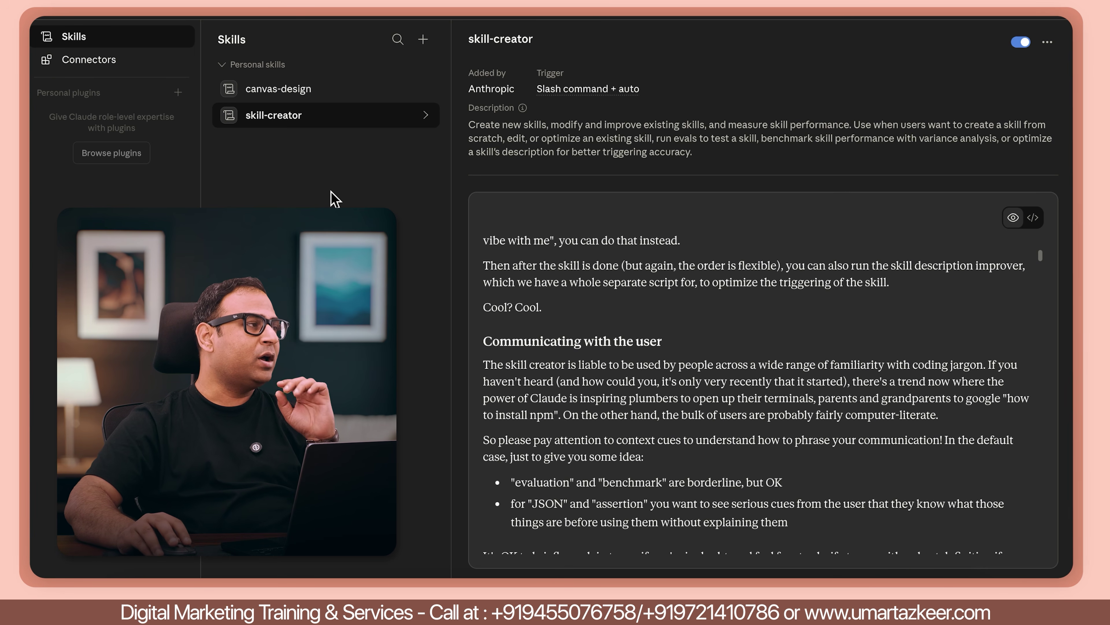
Search Claude's connectors directory for "Google ads" and clear the search term
click(100, 66)
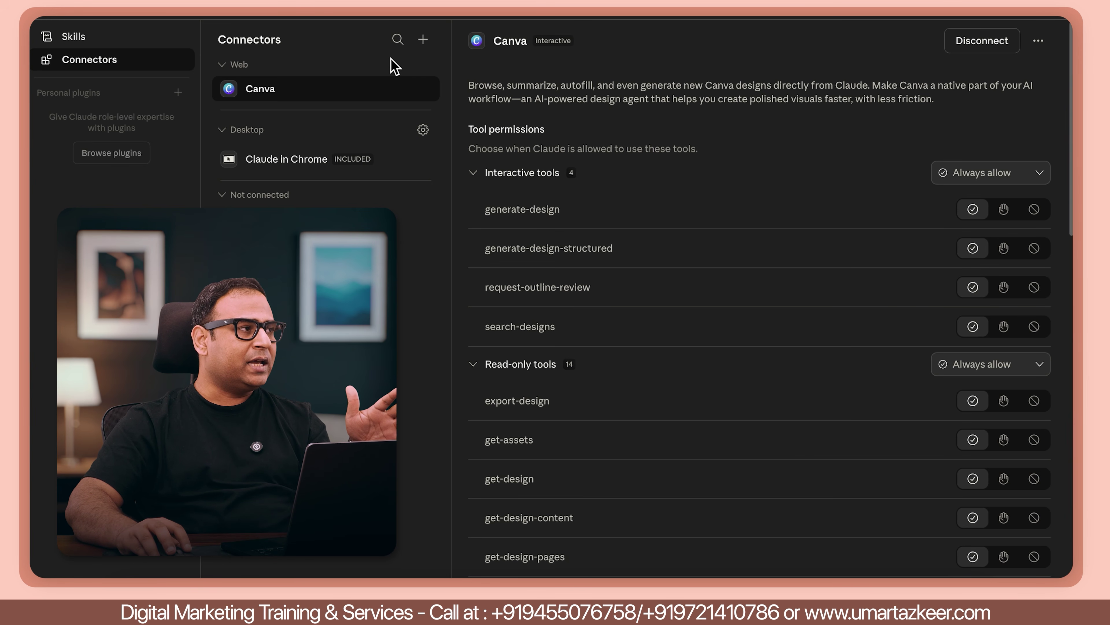
click(423, 40)
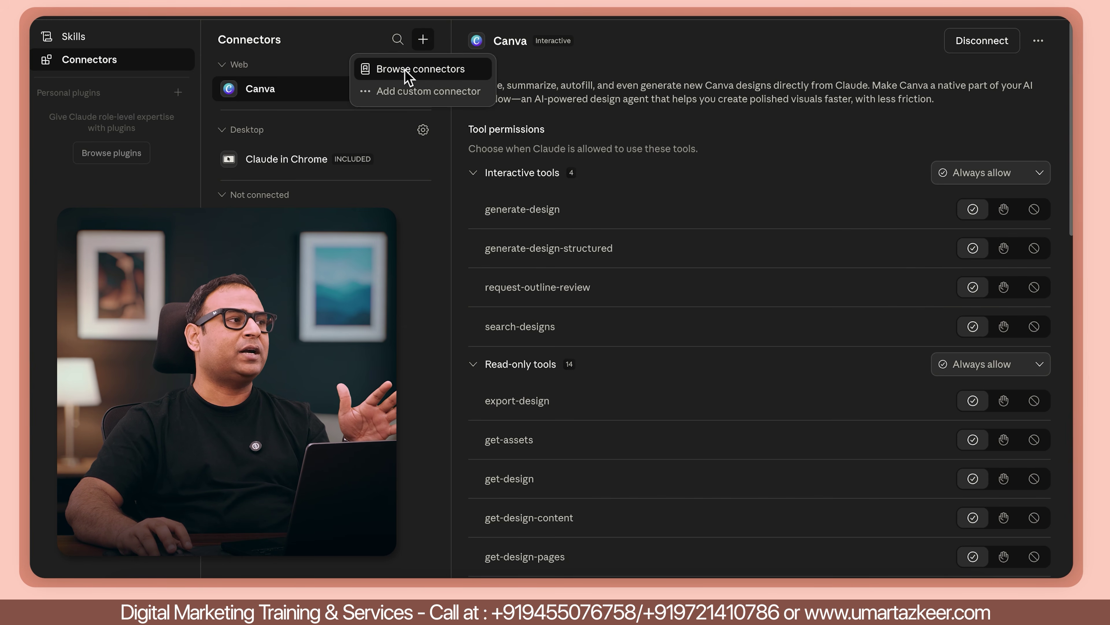
click(430, 70)
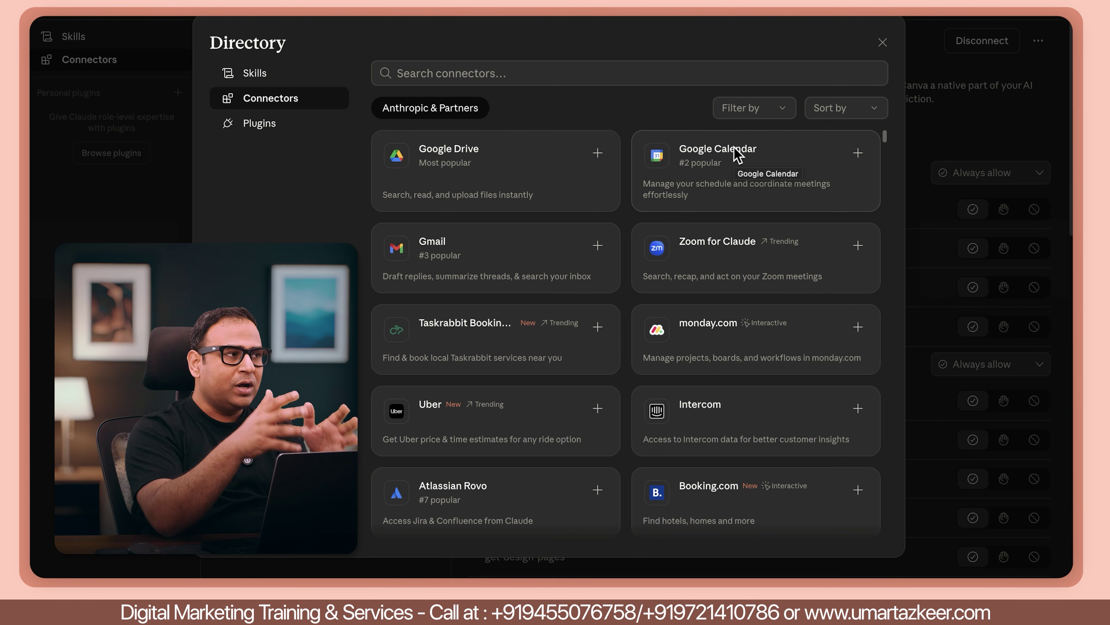
click(536, 74)
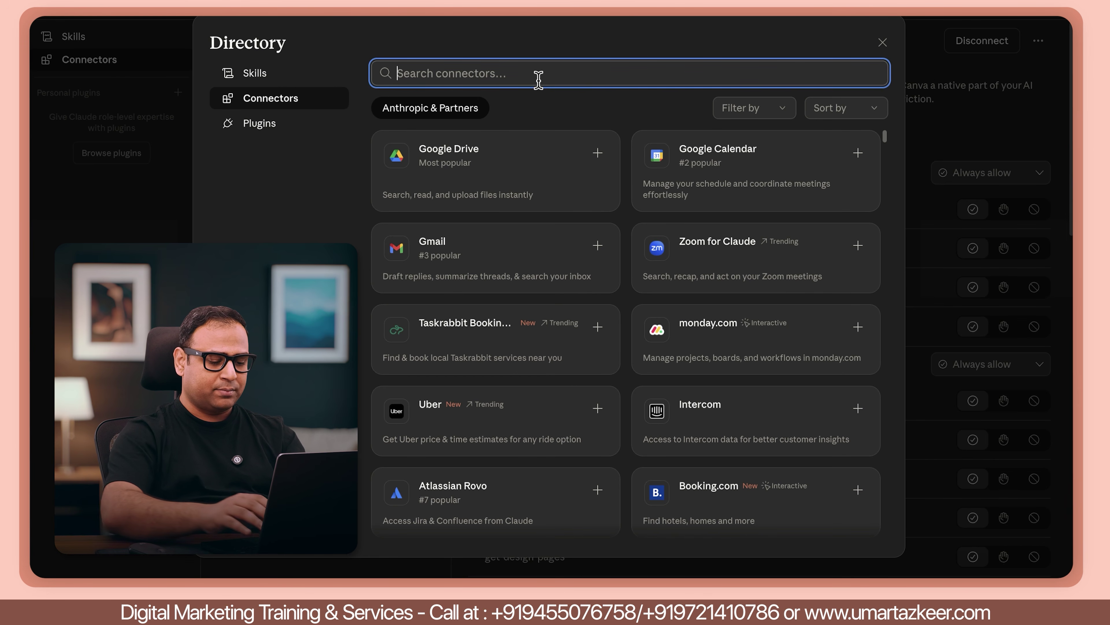
text(Google ads)
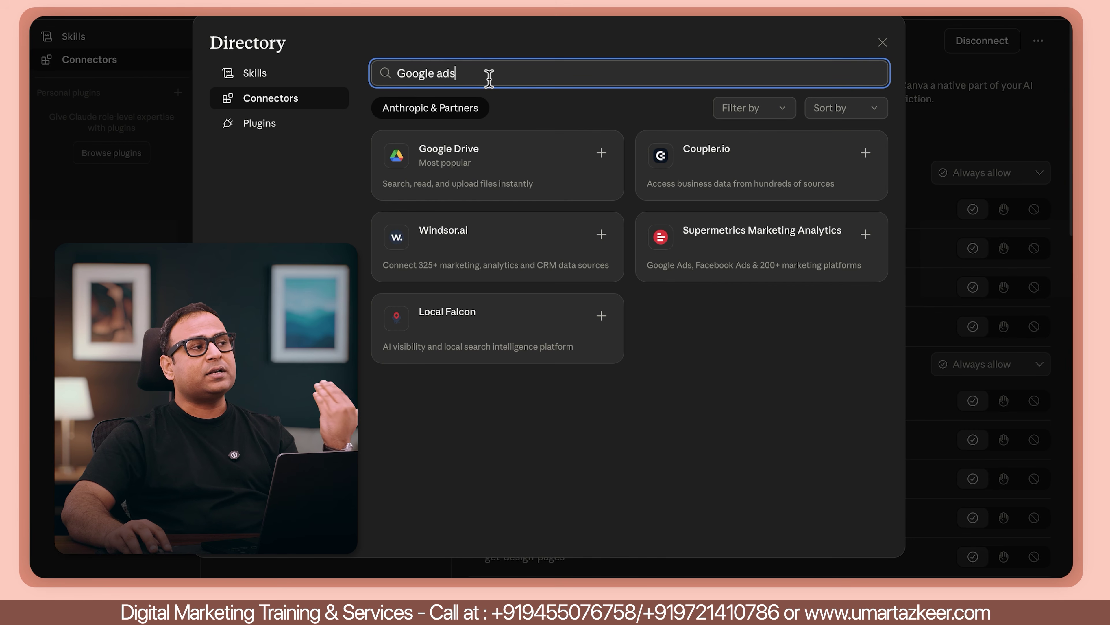
key(ctrl+shift+Left)
key(ctrl+shift+Left)
key(BackSpace)
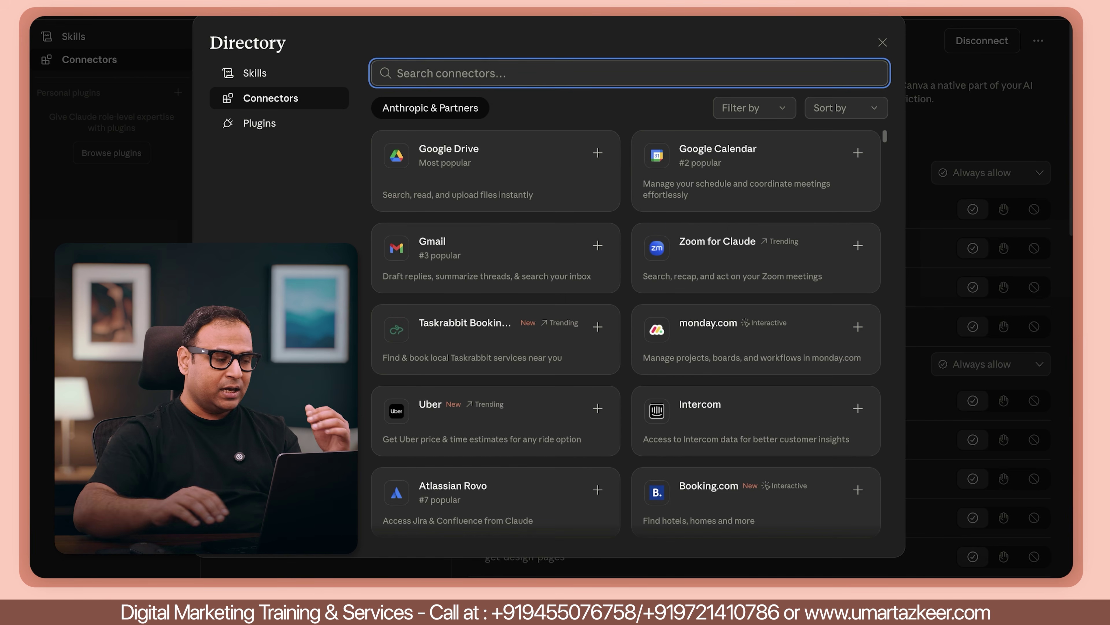
Switch to the browser, search Google for "Googel ads official Mcp" in a new tab, and open the Google Ads MCP server developer guide
click(365, 576)
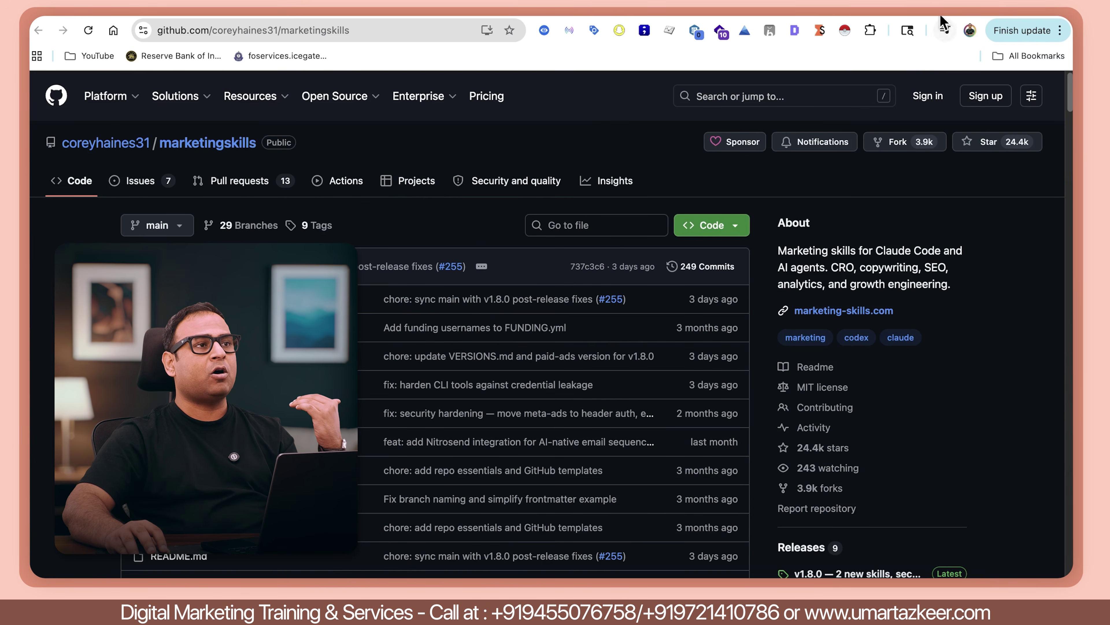
key(ctrl+t)
text(Googel ads )
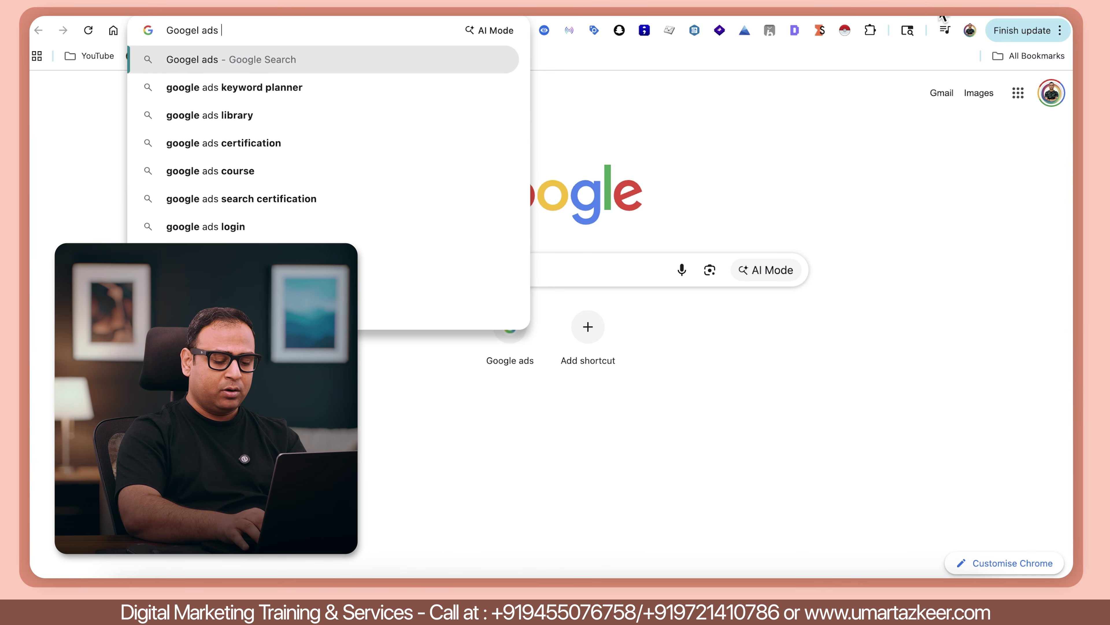
text(official Mcp)
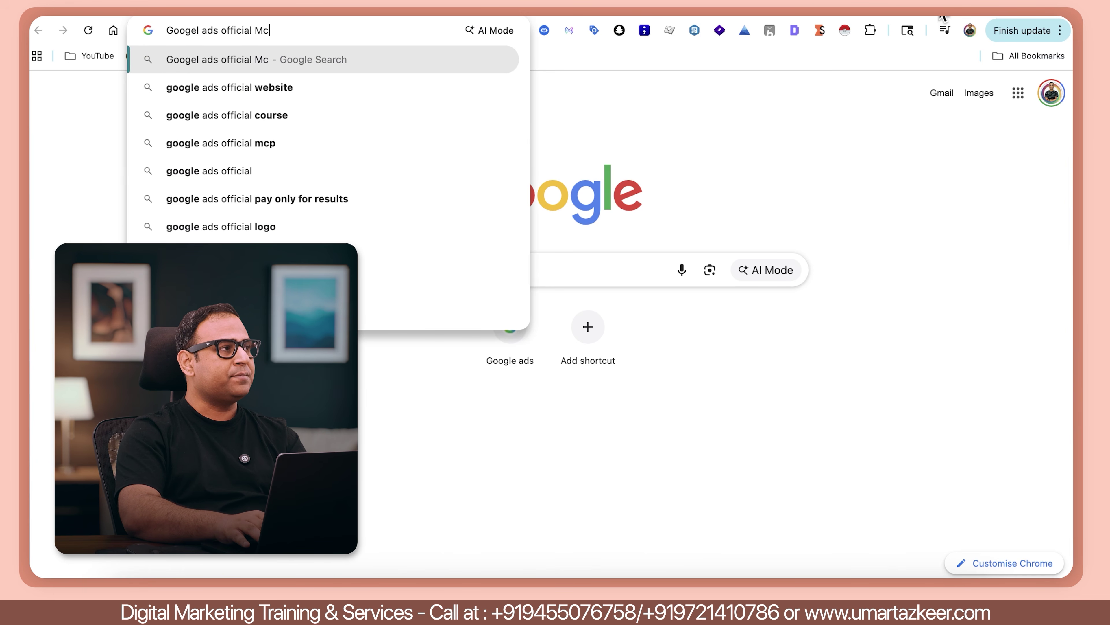
key(Return)
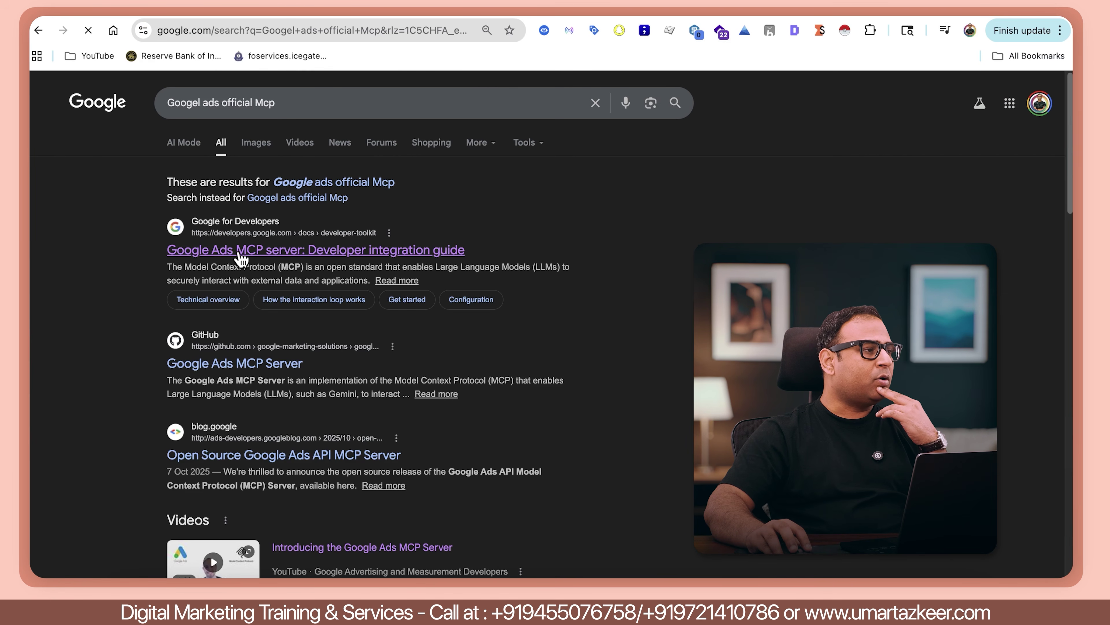
click(269, 255)
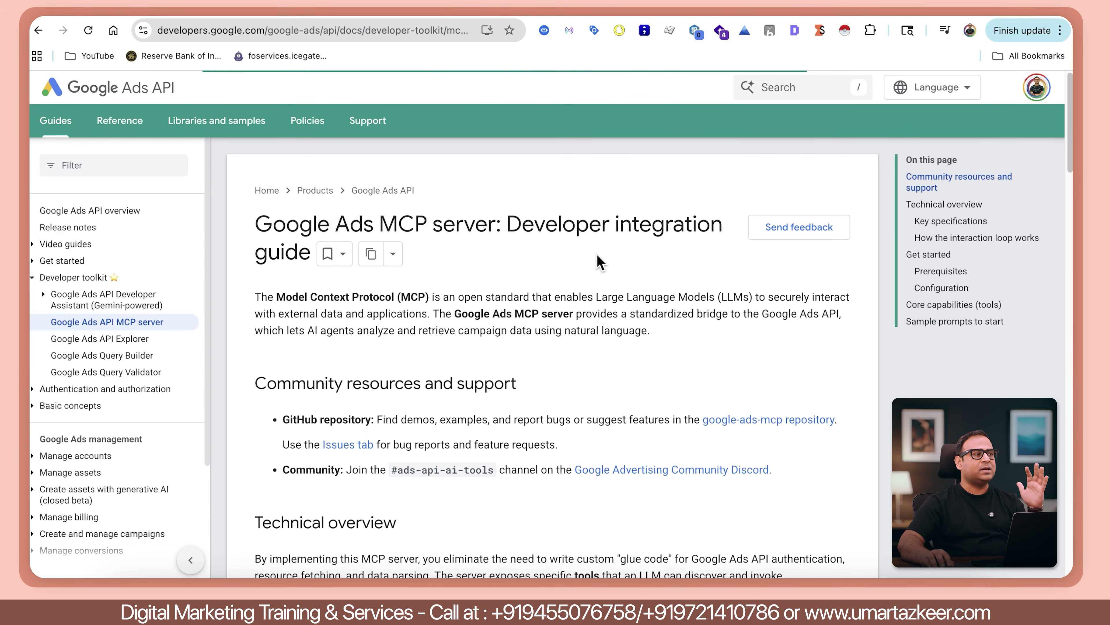
Examine the Google Ads MCP server guide's title, highlighting the words that name the server and the developer integration guide
drag(507, 225, 311, 253)
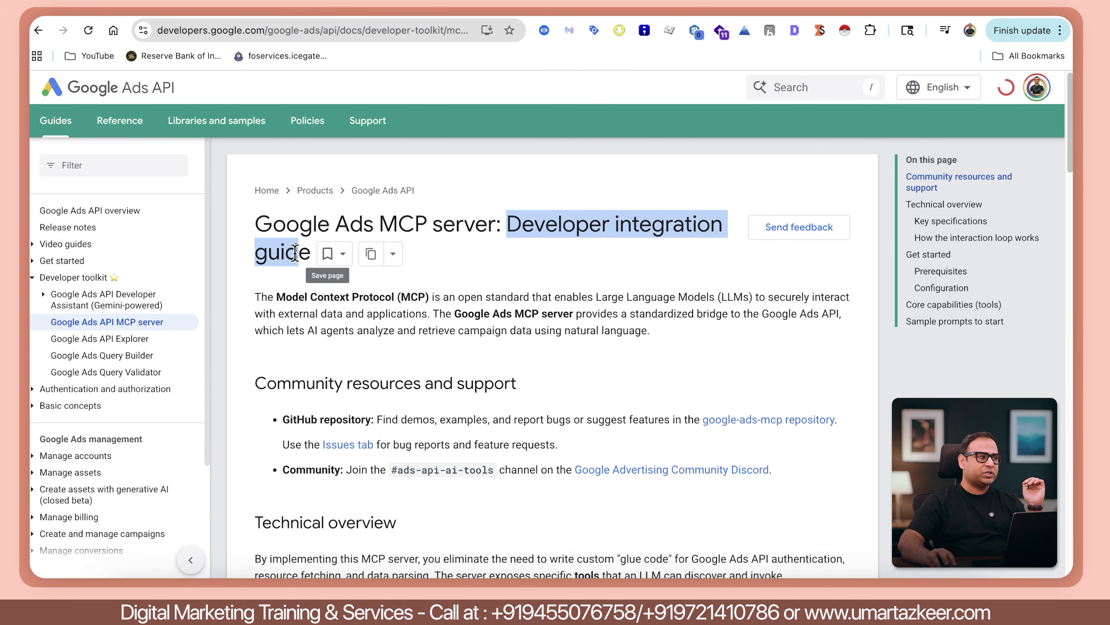
click(371, 254)
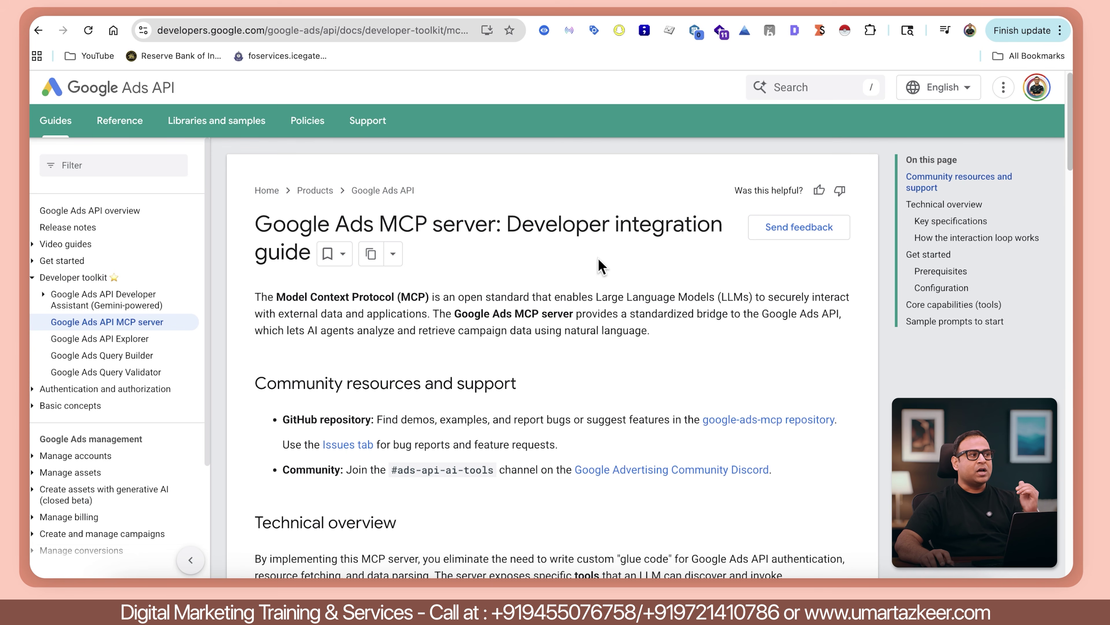
drag(478, 223, 326, 223)
click(504, 226)
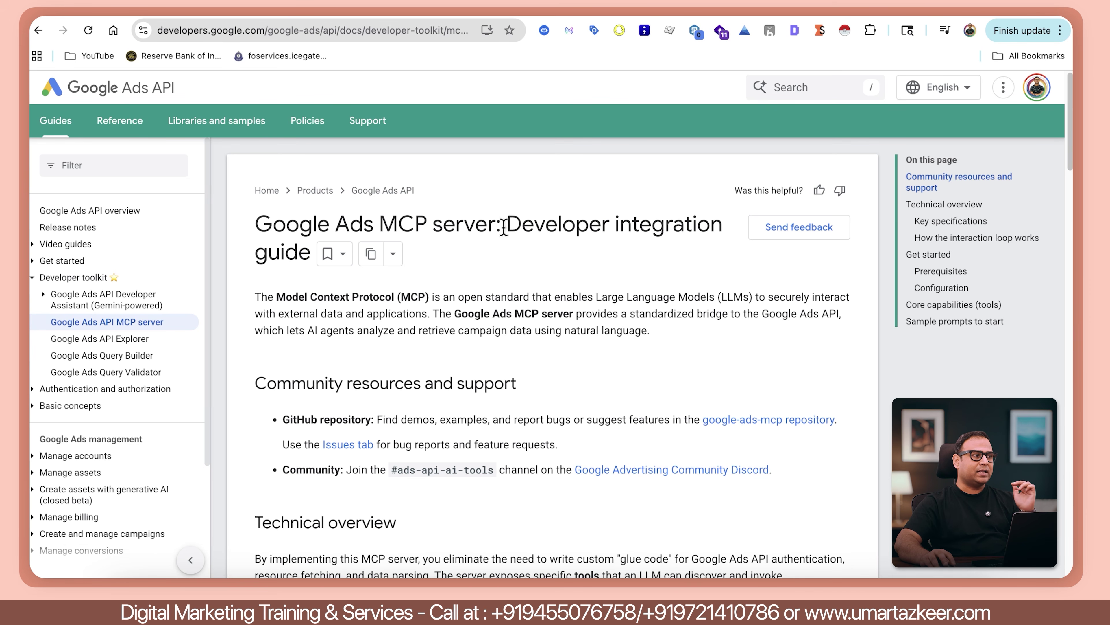
drag(512, 226, 651, 229)
click(605, 266)
Review the guide's technical overview, core capabilities and JSON configuration for adding google-ads-mcp to an MCP host
scroll(568, 262, down, 10)
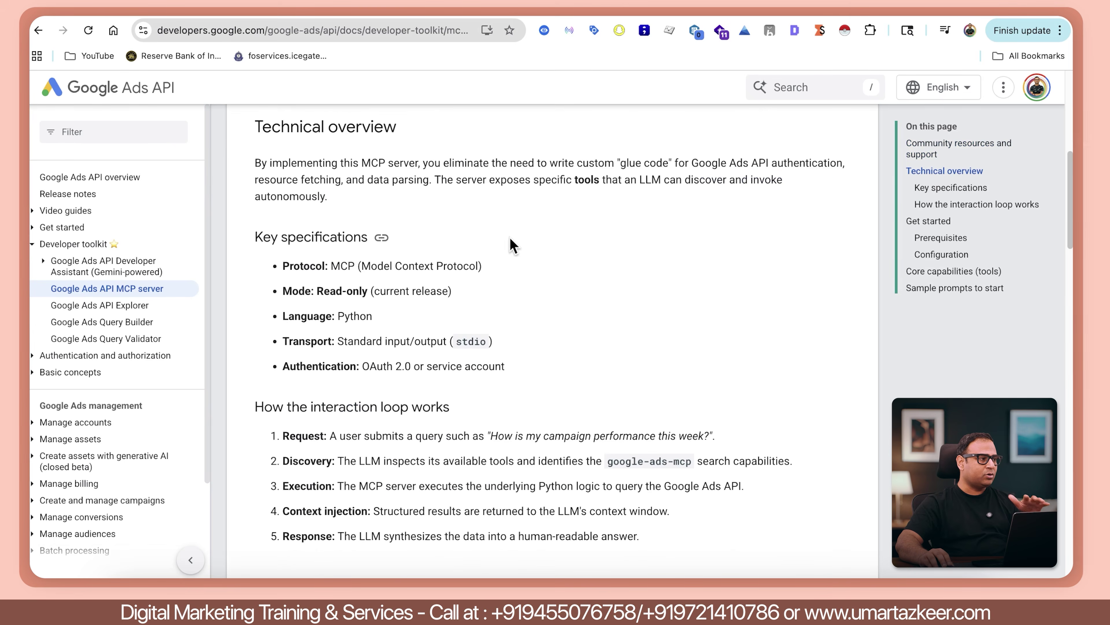
scroll(656, 263, down, 10)
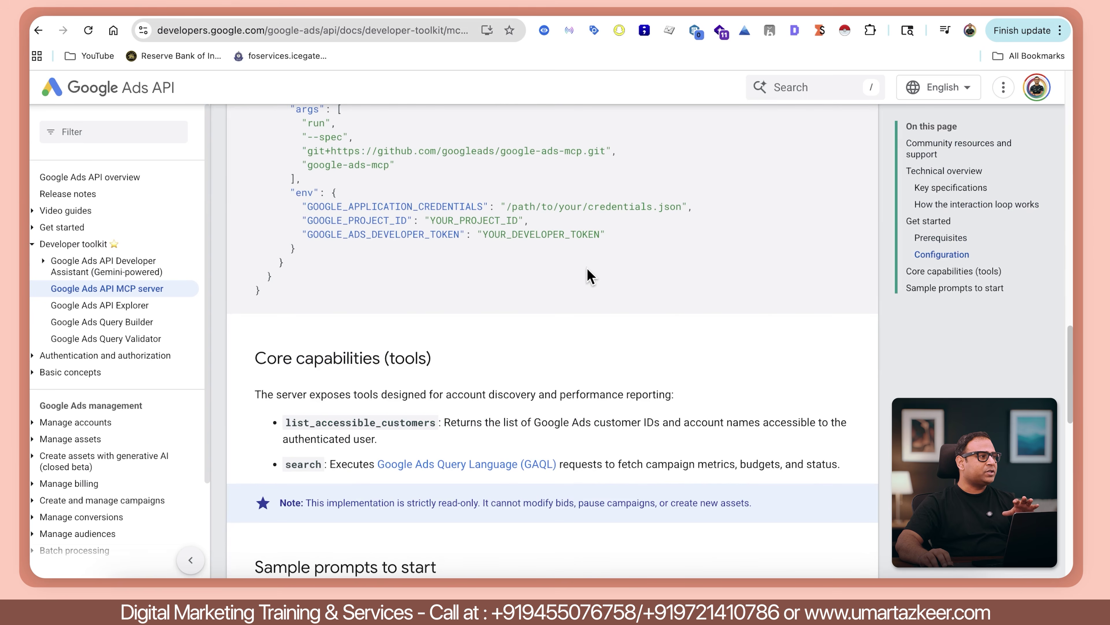
scroll(586, 273, up, 5)
drag(253, 323, 701, 527)
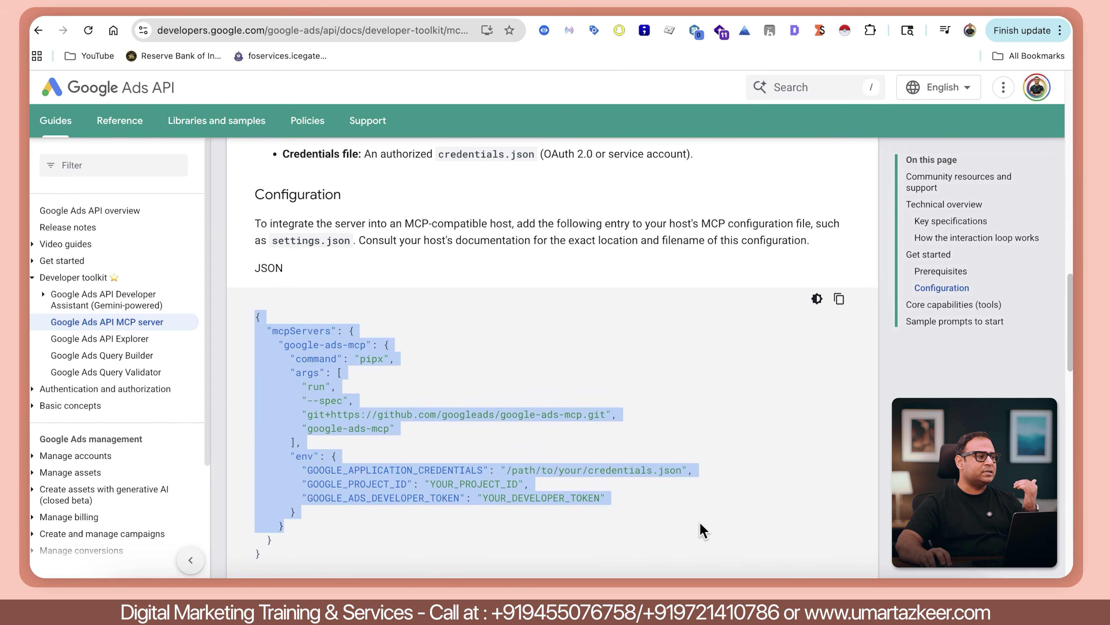
click(721, 523)
scroll(717, 521, down, 2)
drag(665, 477, 365, 315)
click(477, 314)
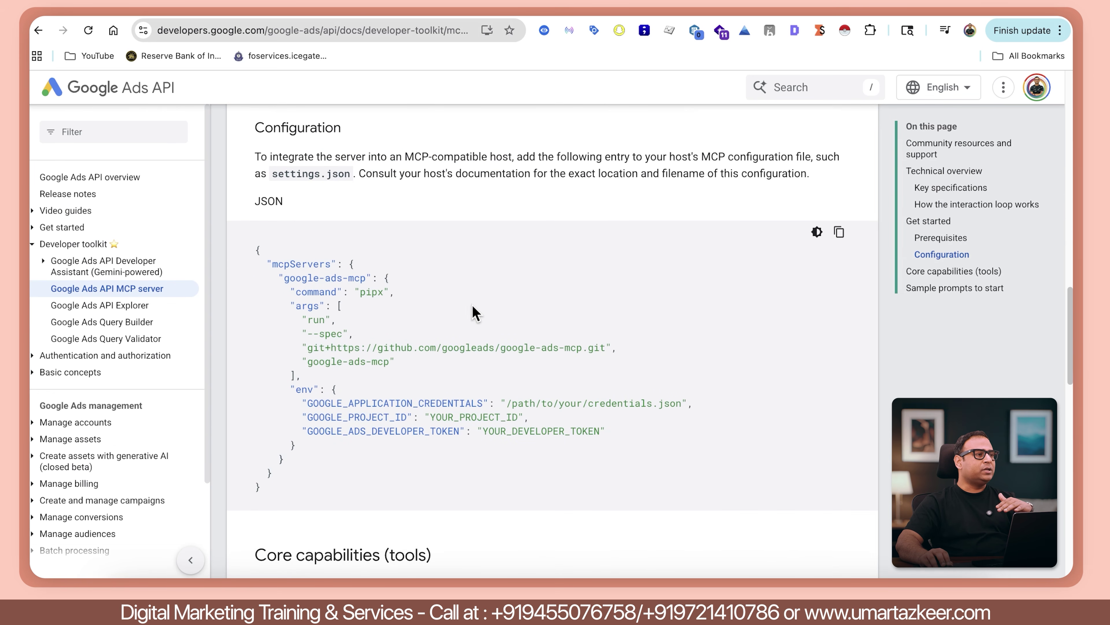
Return to the start of the guide and highlight the "Developer integration guide" part of its title
scroll(477, 314, up, 15)
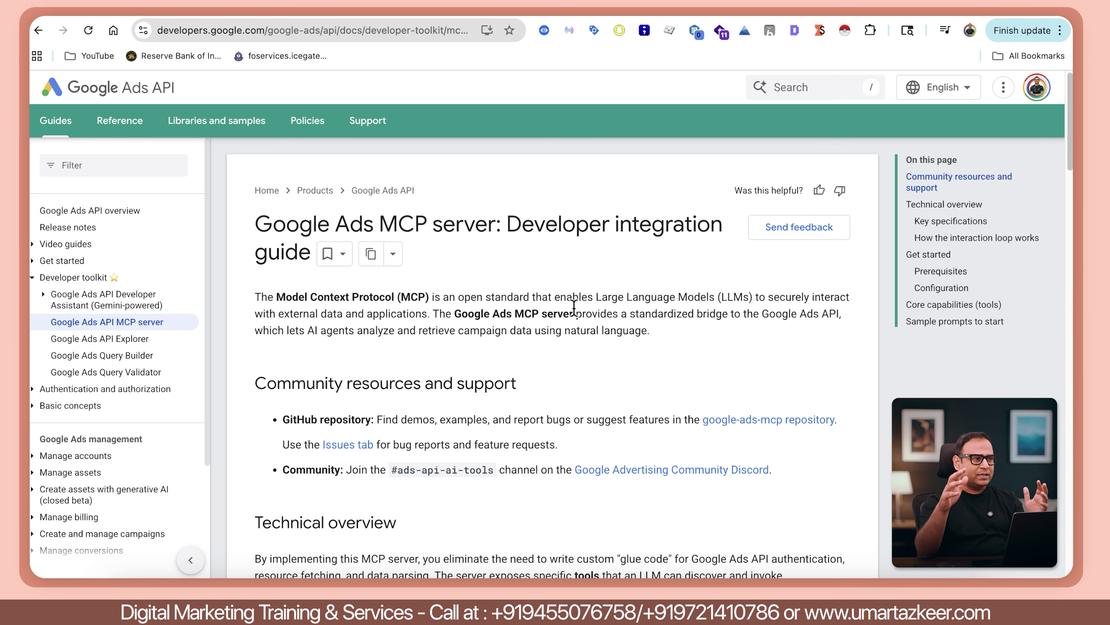
drag(563, 222, 679, 241)
click(687, 253)
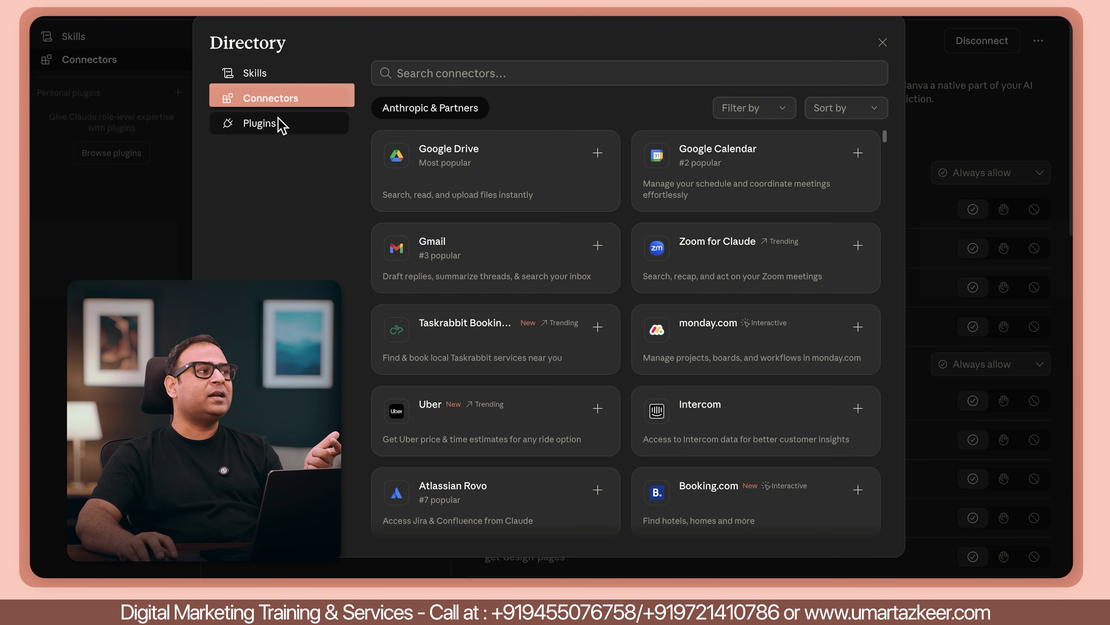
Switch to Claude's plugins directory, examine the Pdf viewer plugin's publisher, skills and connectors, and return to the plugin list
click(281, 127)
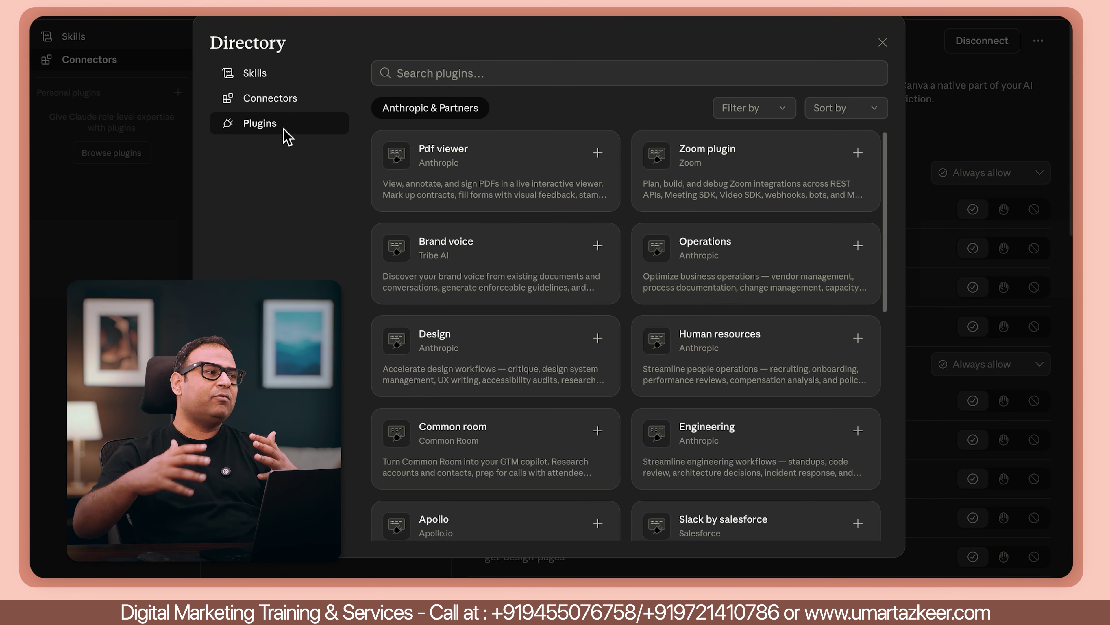
click(471, 166)
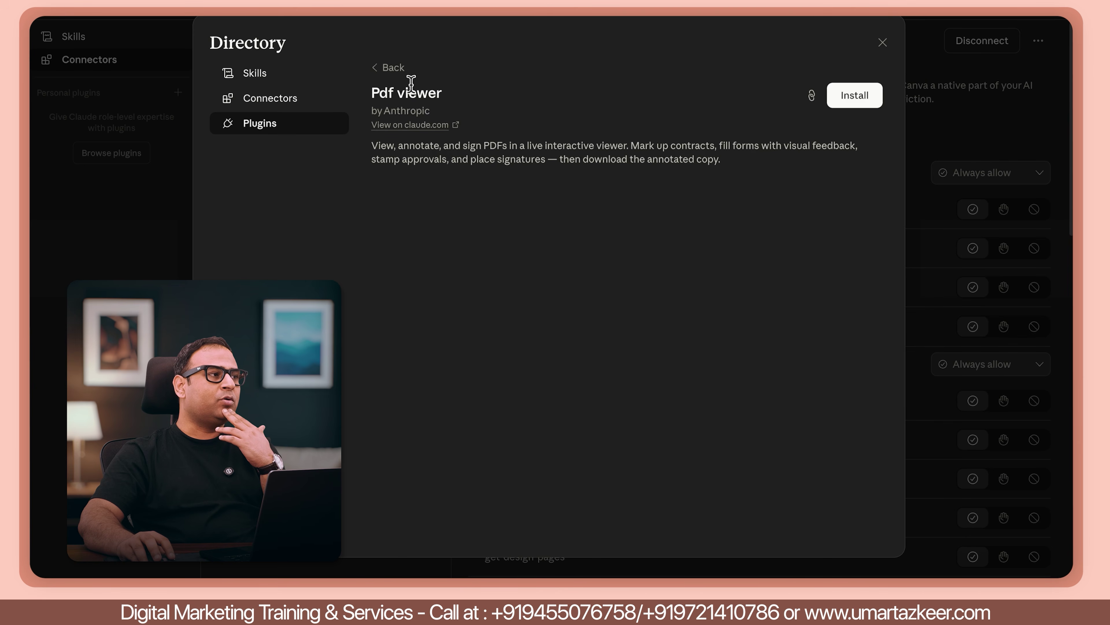
drag(375, 109, 496, 100)
click(448, 107)
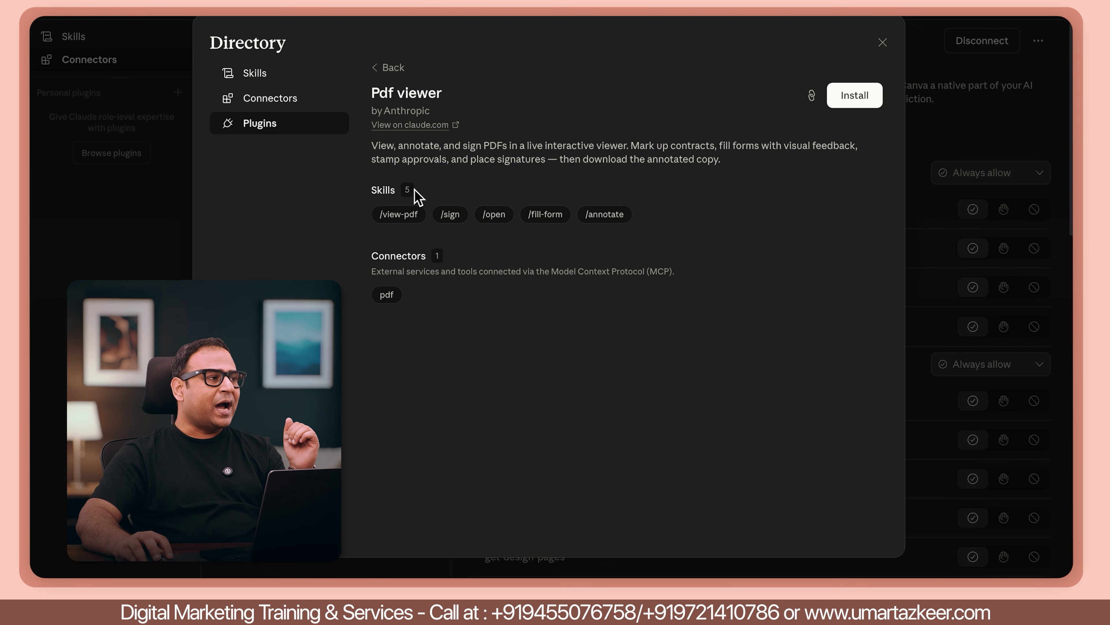
drag(415, 193, 351, 194)
click(455, 261)
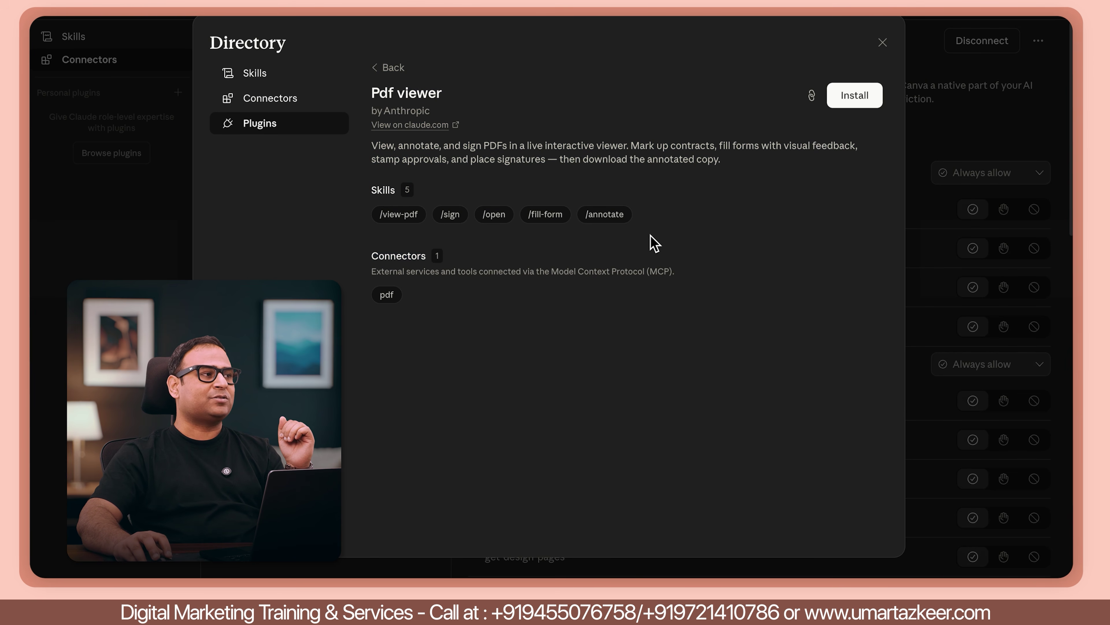
click(395, 67)
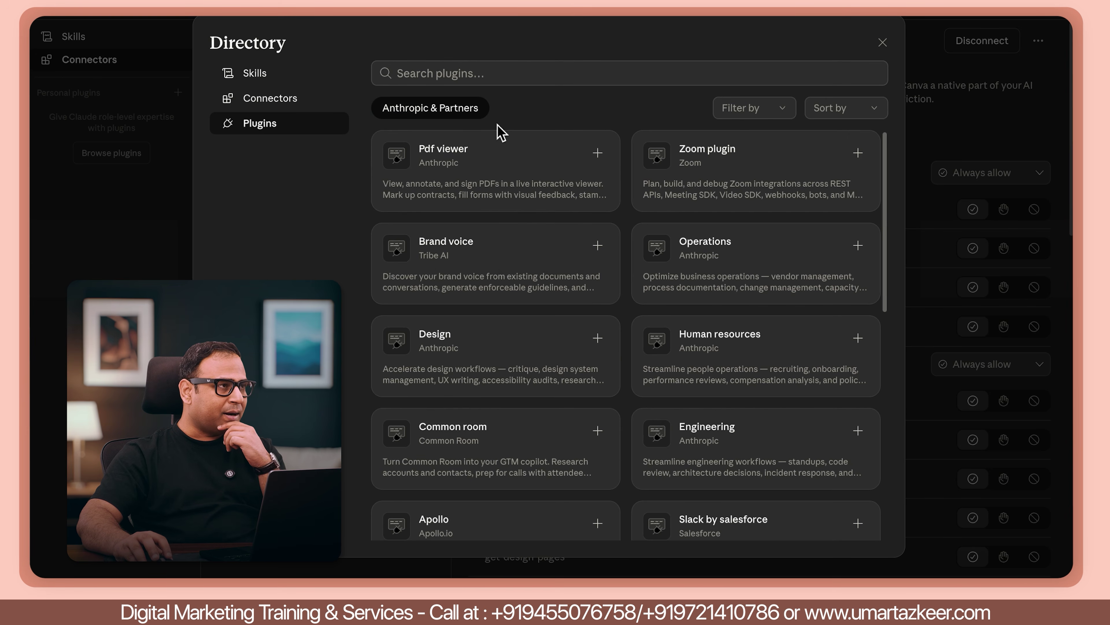
Open the Engineering plugin's details and examine the skills it bundles
scroll(769, 382, down, 1)
click(711, 435)
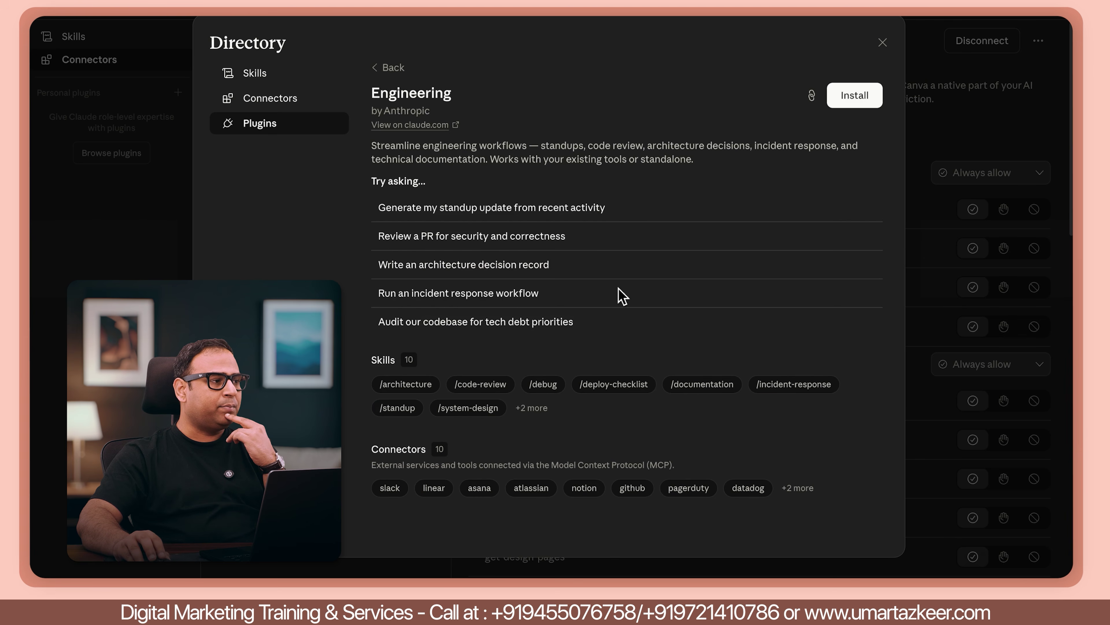
drag(375, 355, 401, 354)
click(543, 357)
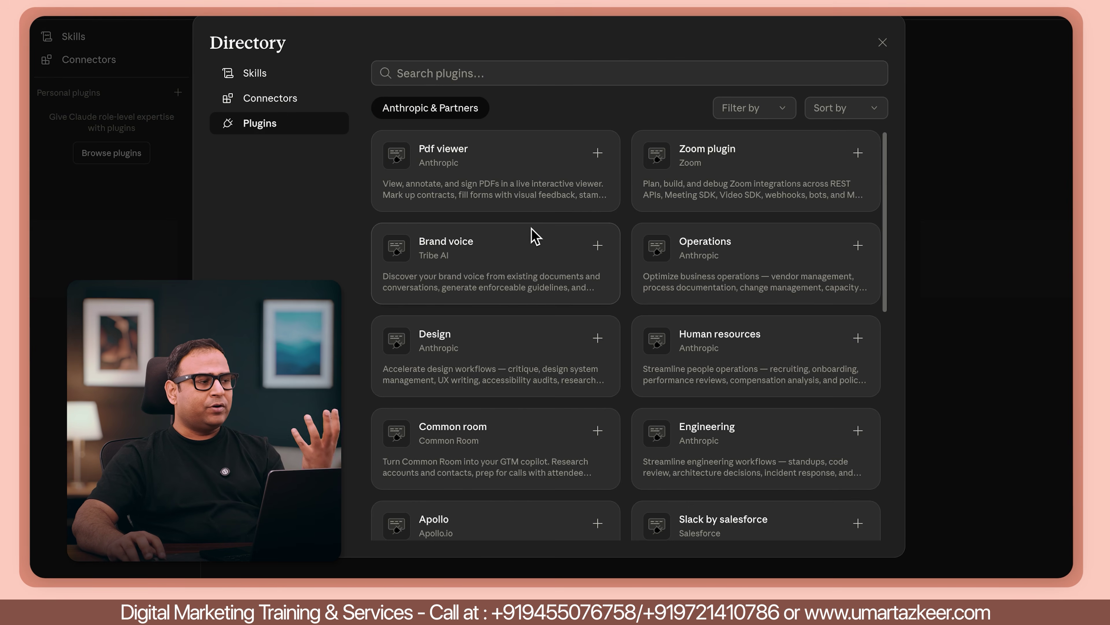
Examine the Design plugin's skills, connectors and publisher, and close the directory
click(468, 372)
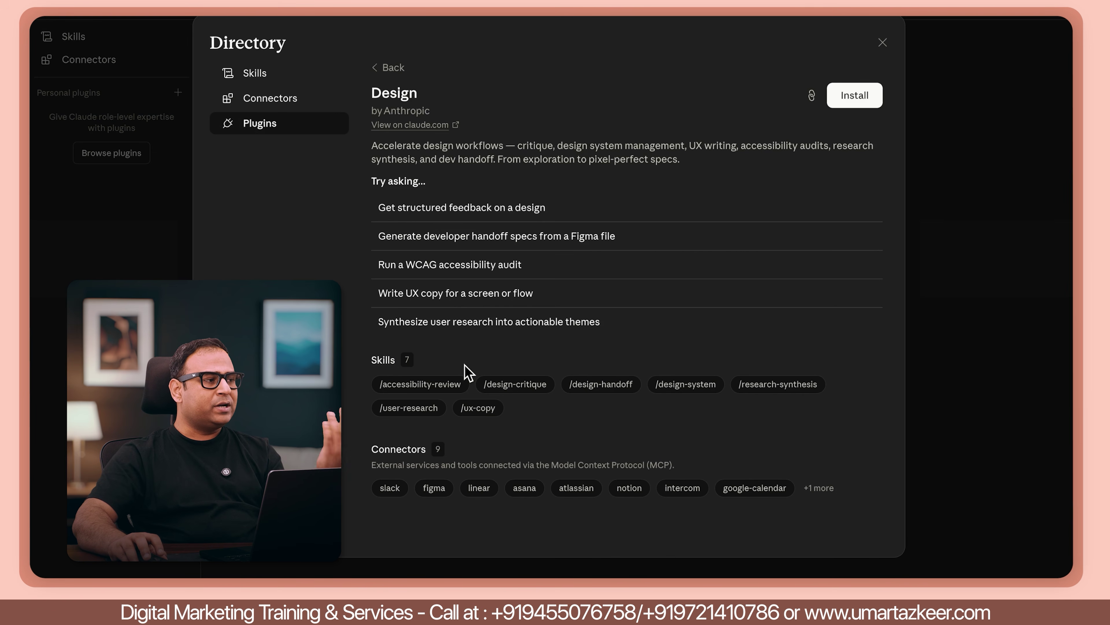
drag(370, 360, 522, 365)
click(492, 409)
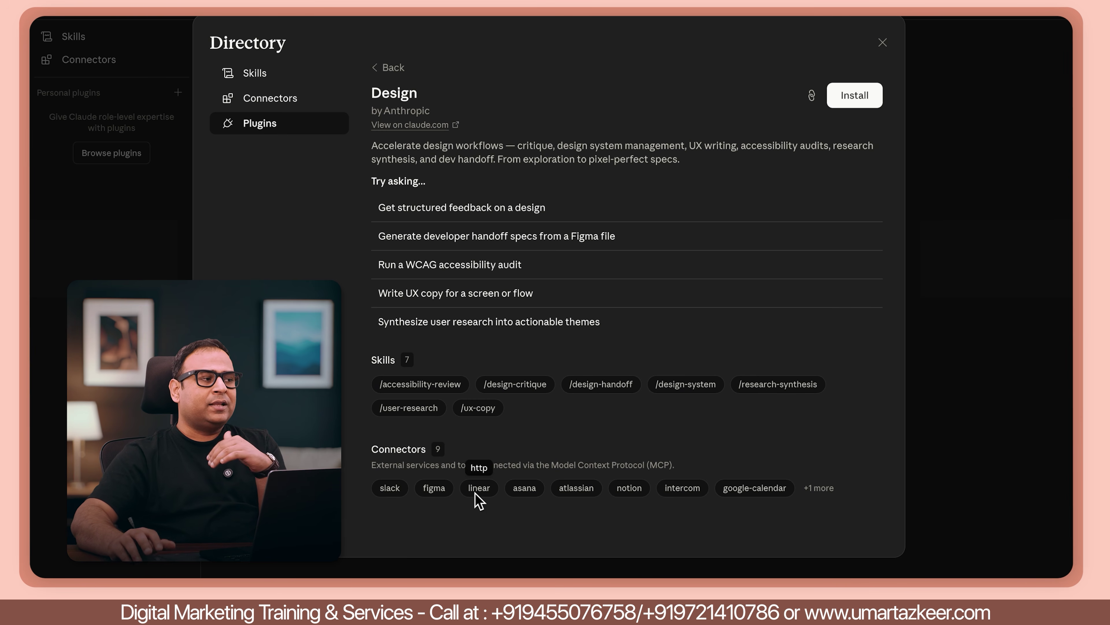
drag(363, 359, 454, 362)
click(543, 362)
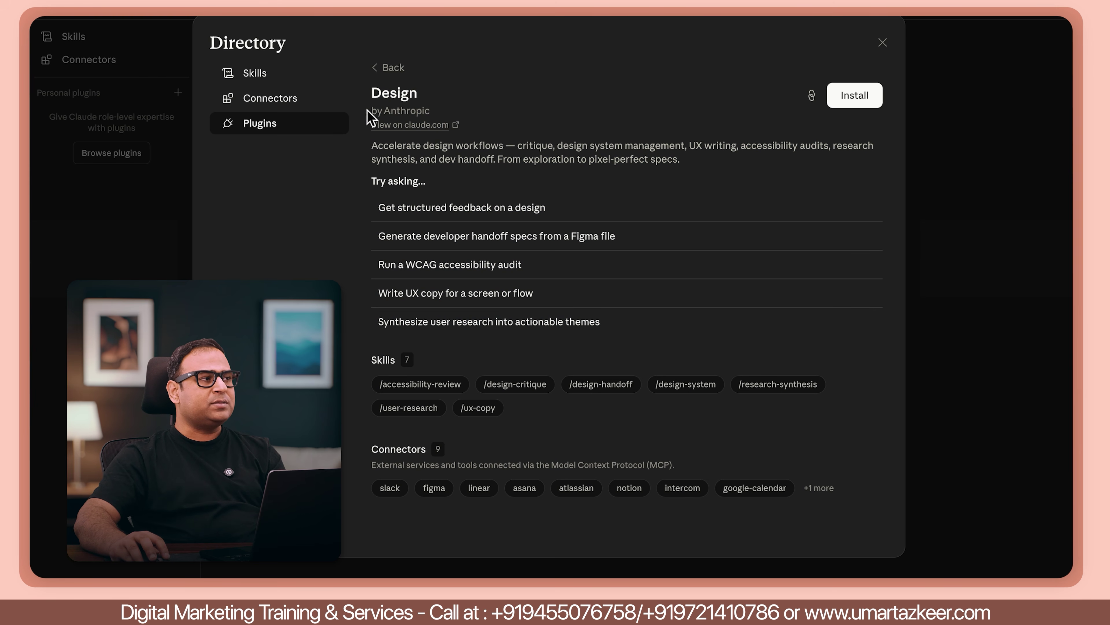
drag(382, 111, 546, 107)
click(437, 87)
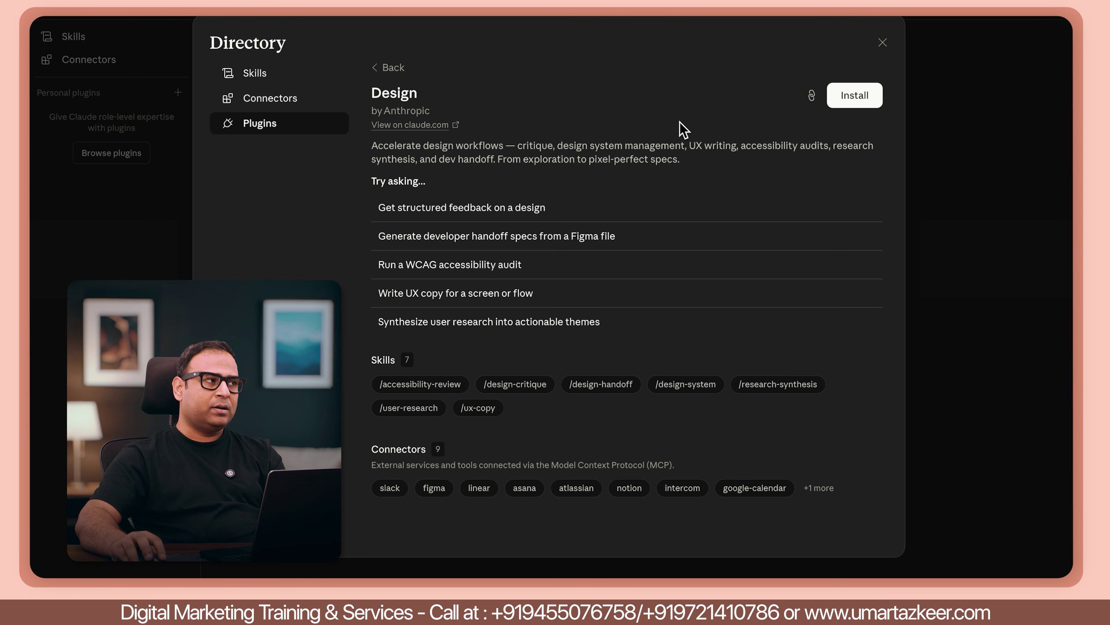
click(881, 43)
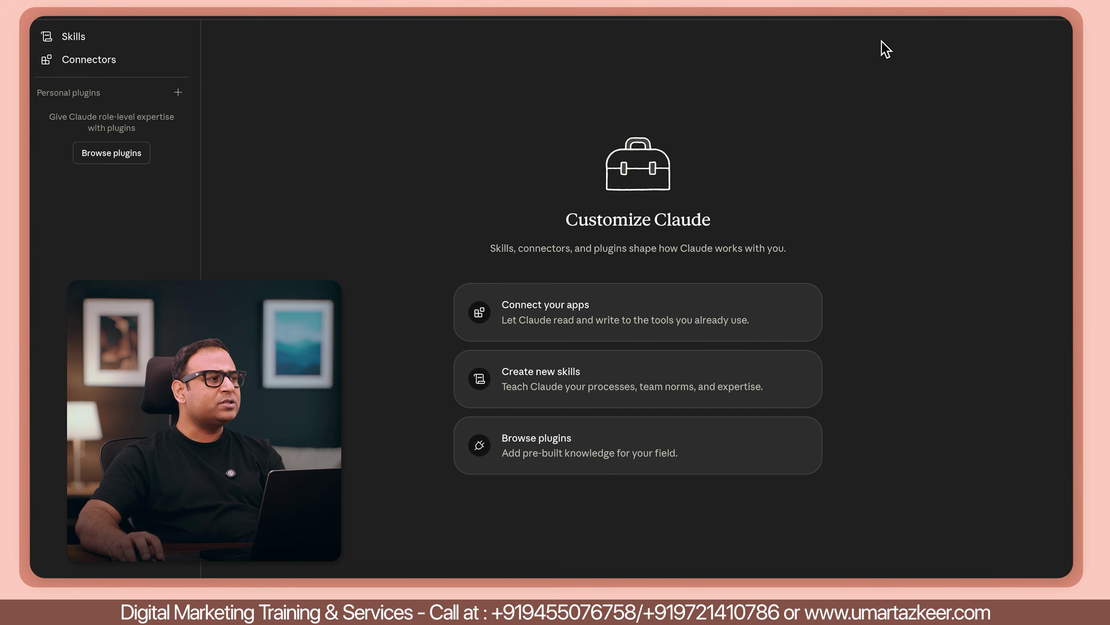
Return to the Cowork home page and look through the prompt box's options for adding skills, connectors and plugins
click(106, 24)
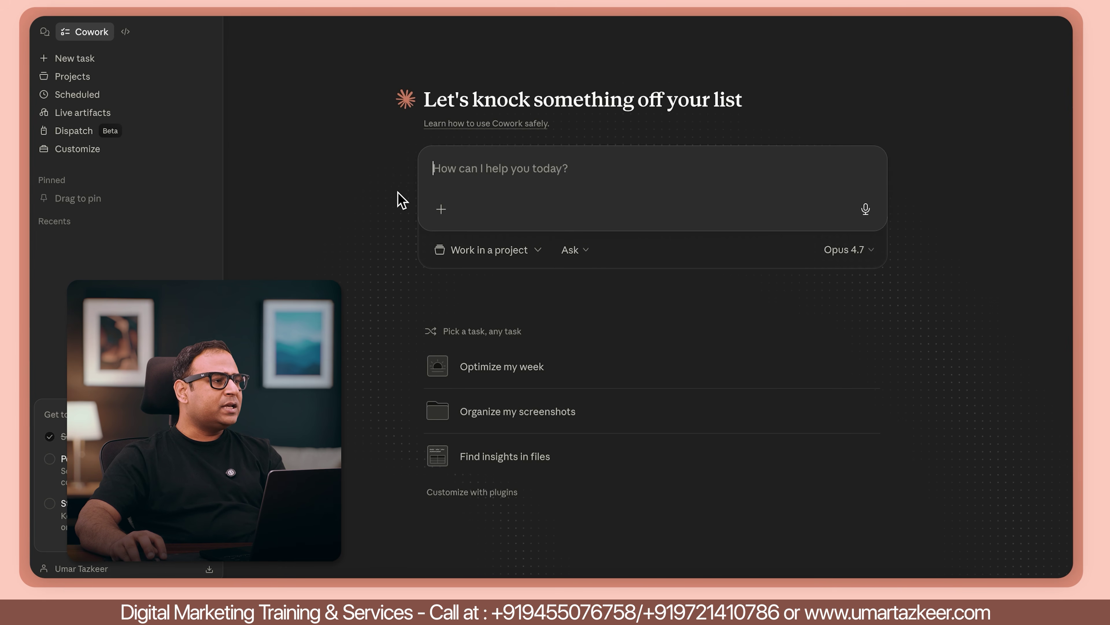
click(438, 211)
mouse_move(484, 274)
mouse_move(542, 293)
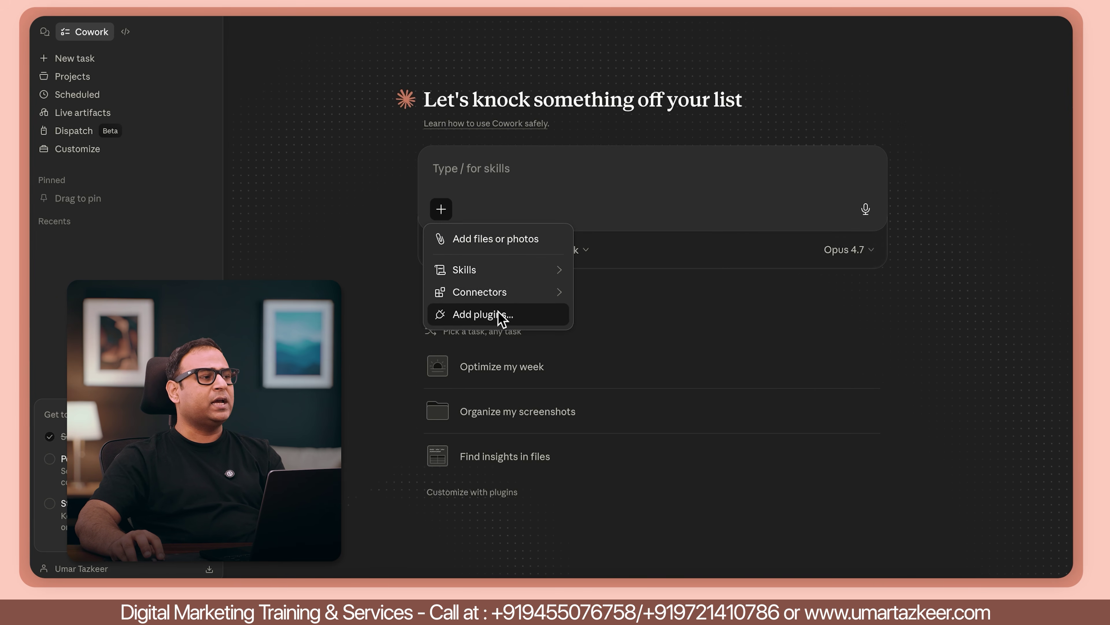
key(Escape)
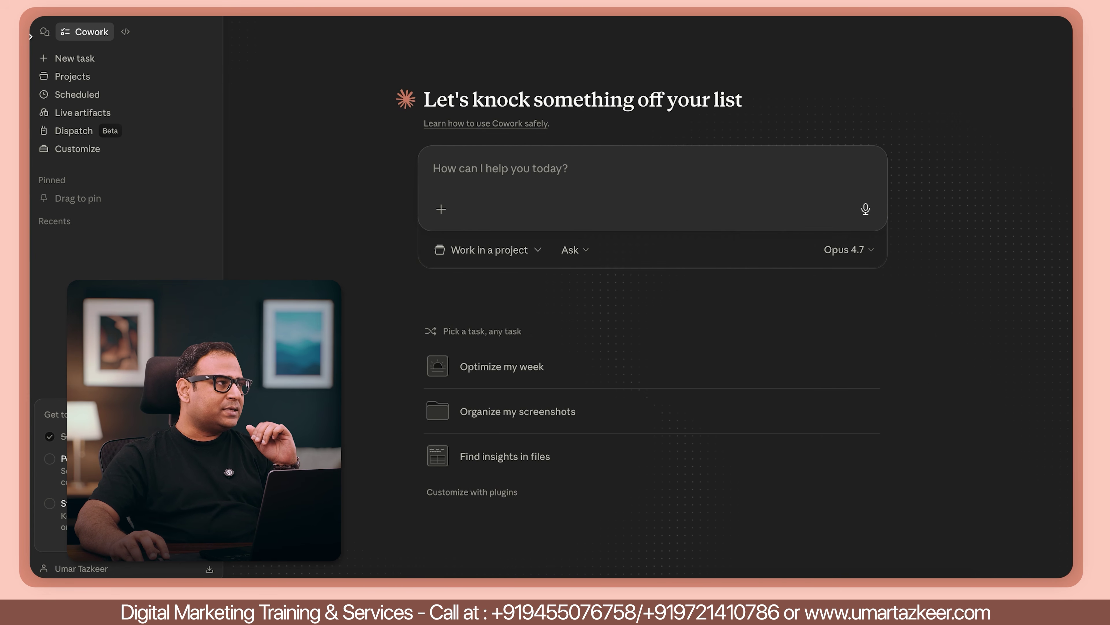
Switch from Cowork to Chat mode and check its Customize option
click(44, 32)
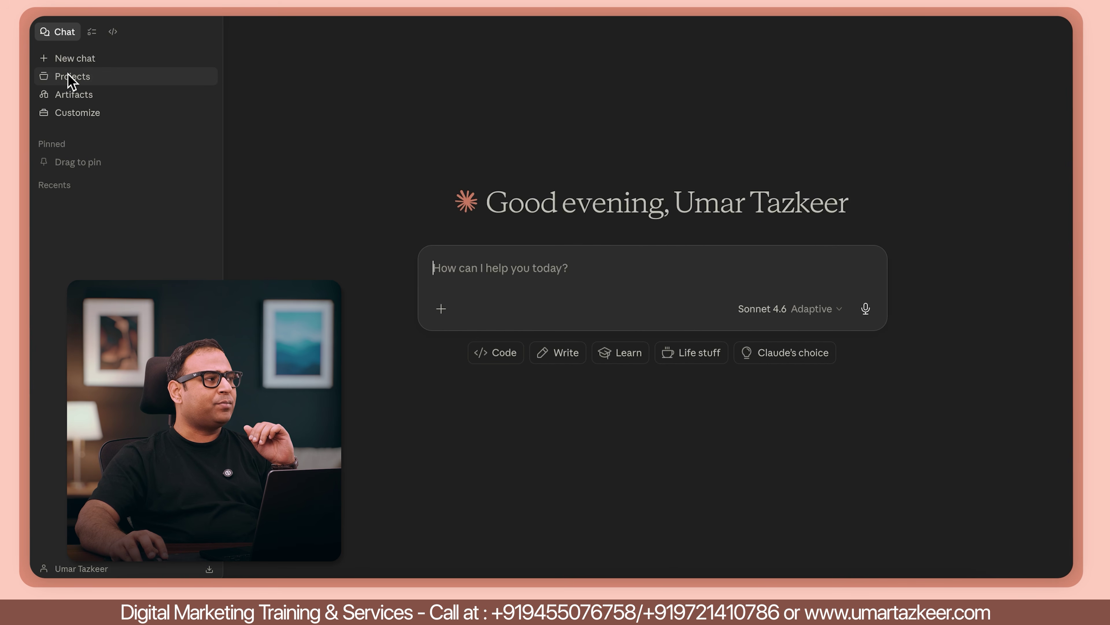
click(100, 115)
key(Escape)
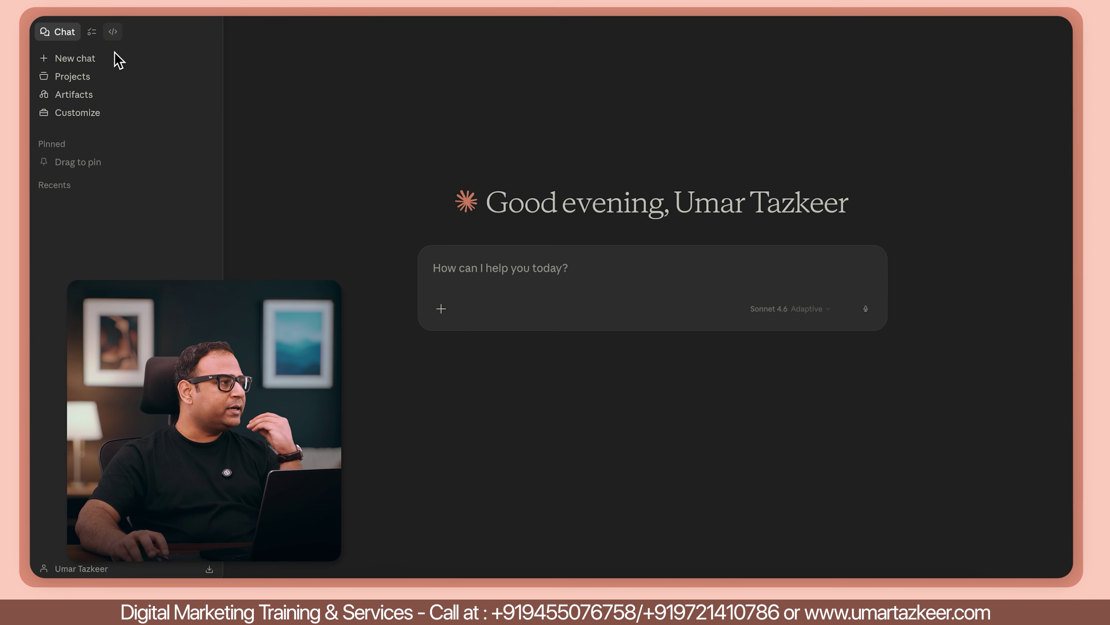
View the artifact categories and the Customize page, and open the ProfitIQ — SaaS Landing Page from the saved artifacts
click(105, 95)
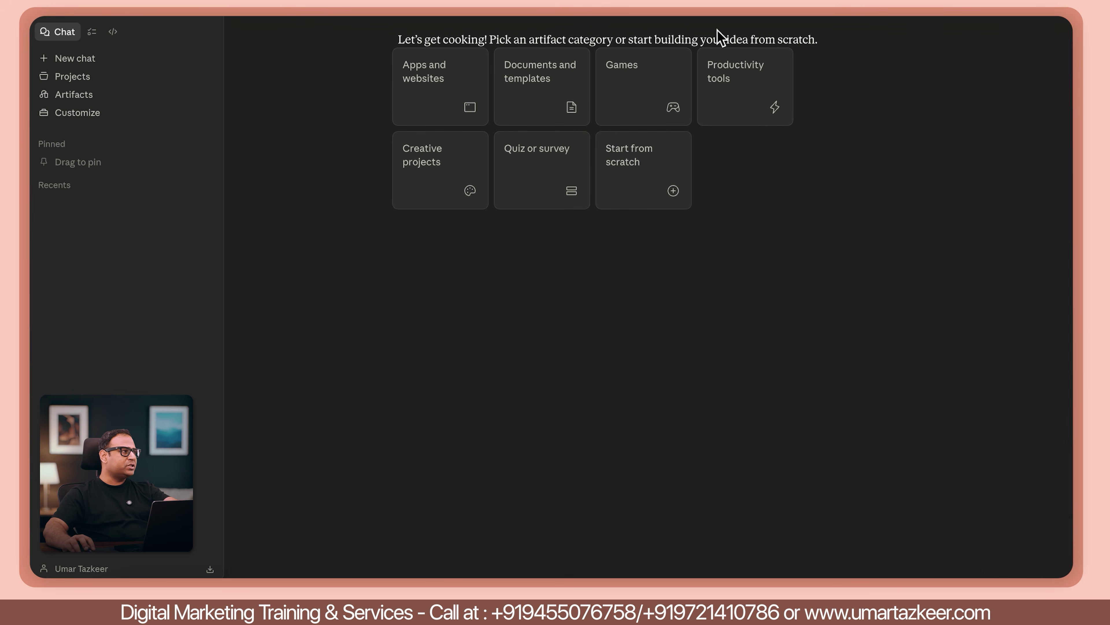
click(86, 114)
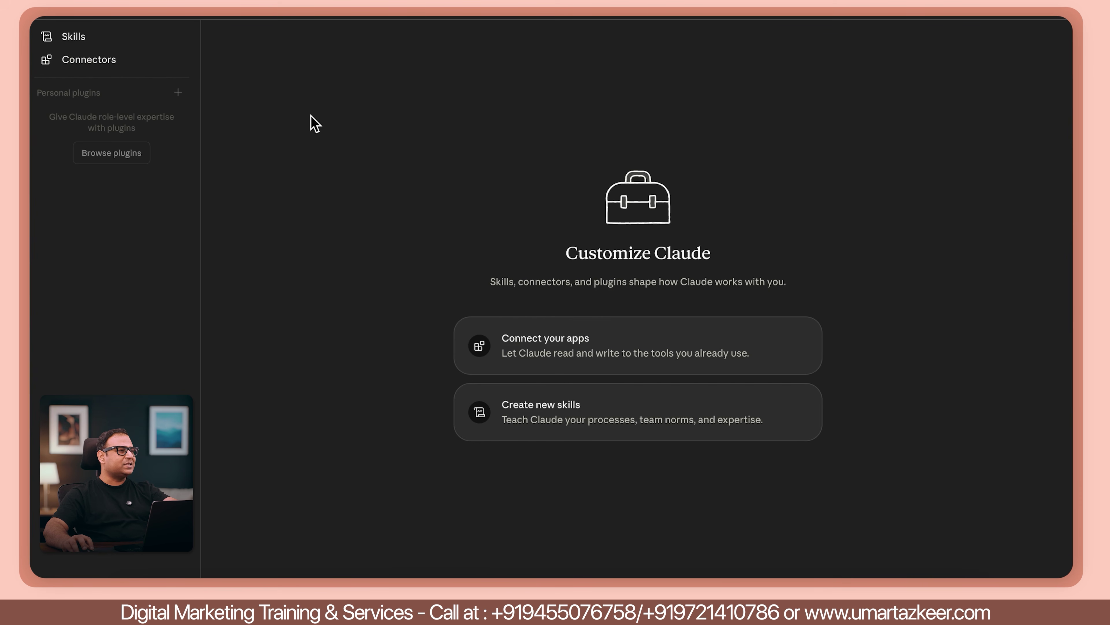
click(101, 22)
click(109, 96)
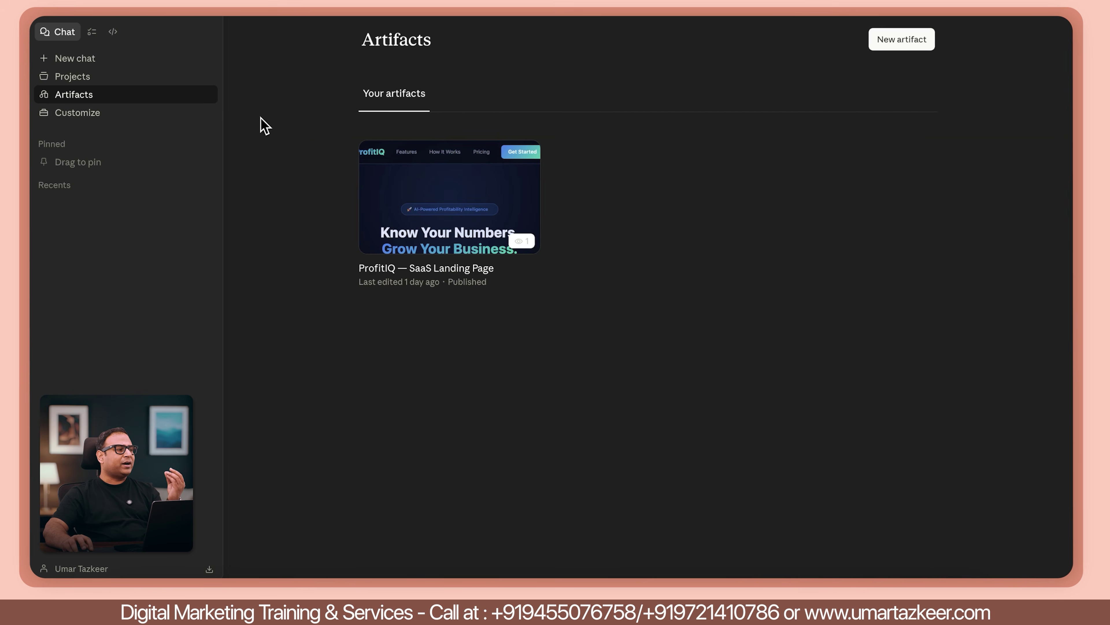
click(460, 163)
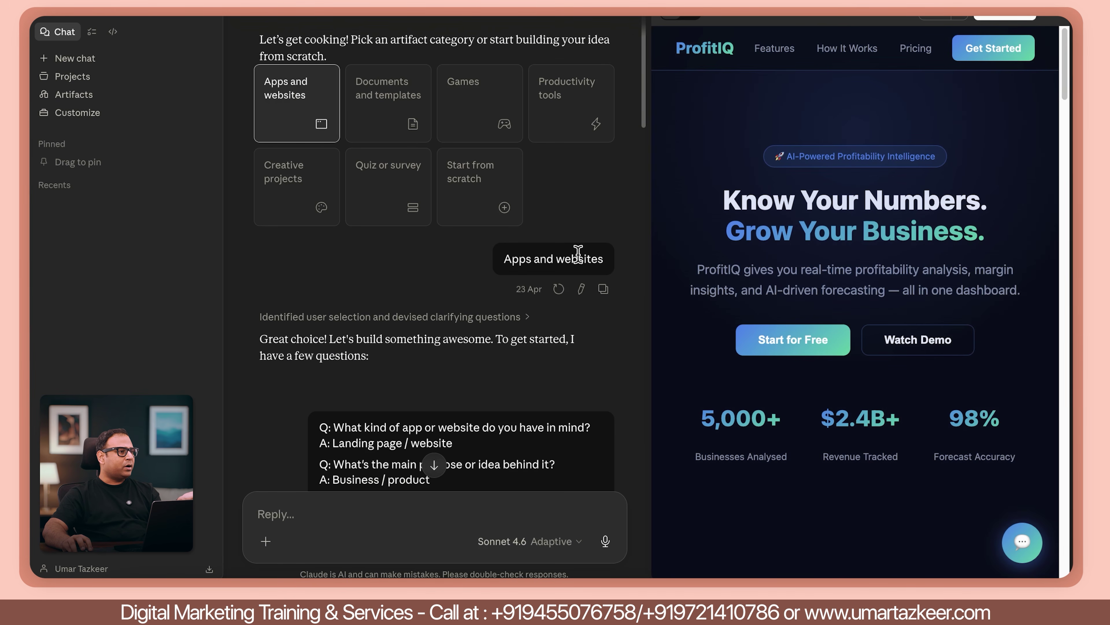
Review the ProfitIQ artifact's conversation, covering the Apps and websites choice and the answered questions on site type, purpose and AI use
drag(602, 256, 478, 248)
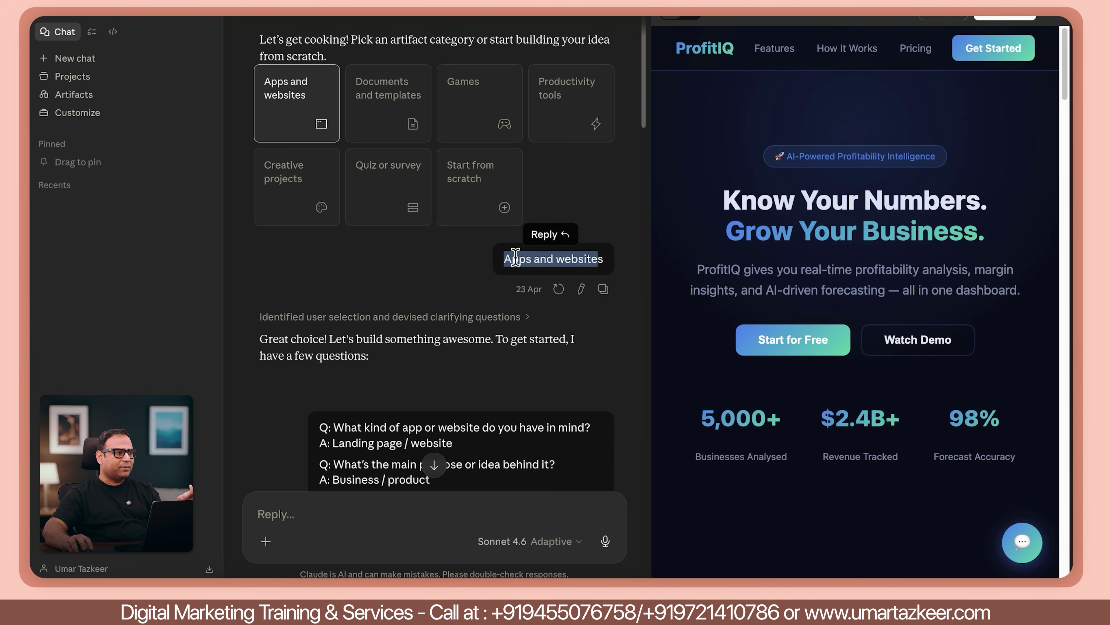
click(389, 257)
scroll(432, 243, down, 1)
scroll(432, 243, down, 3)
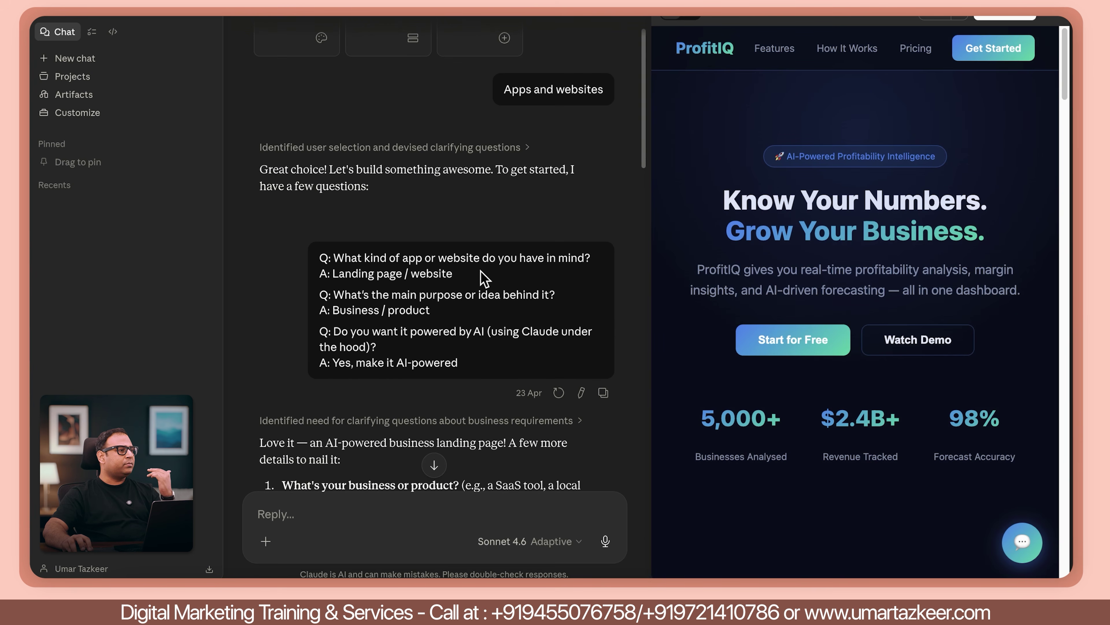
drag(452, 273, 377, 274)
drag(453, 274, 333, 273)
click(411, 273)
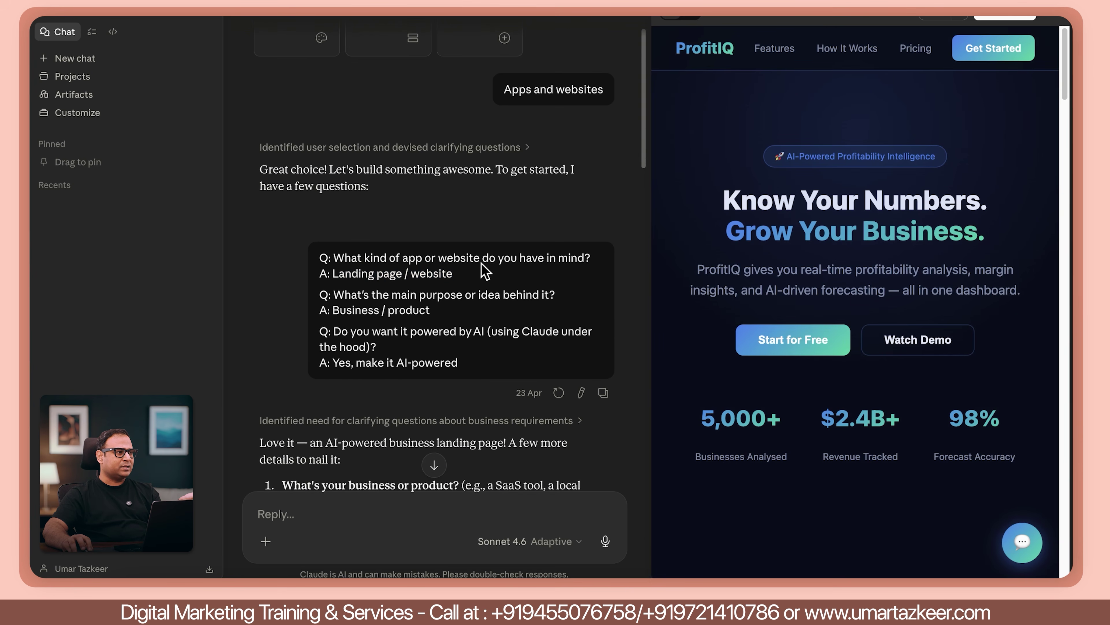
scroll(516, 167, up, 2)
drag(518, 149, 588, 141)
click(391, 170)
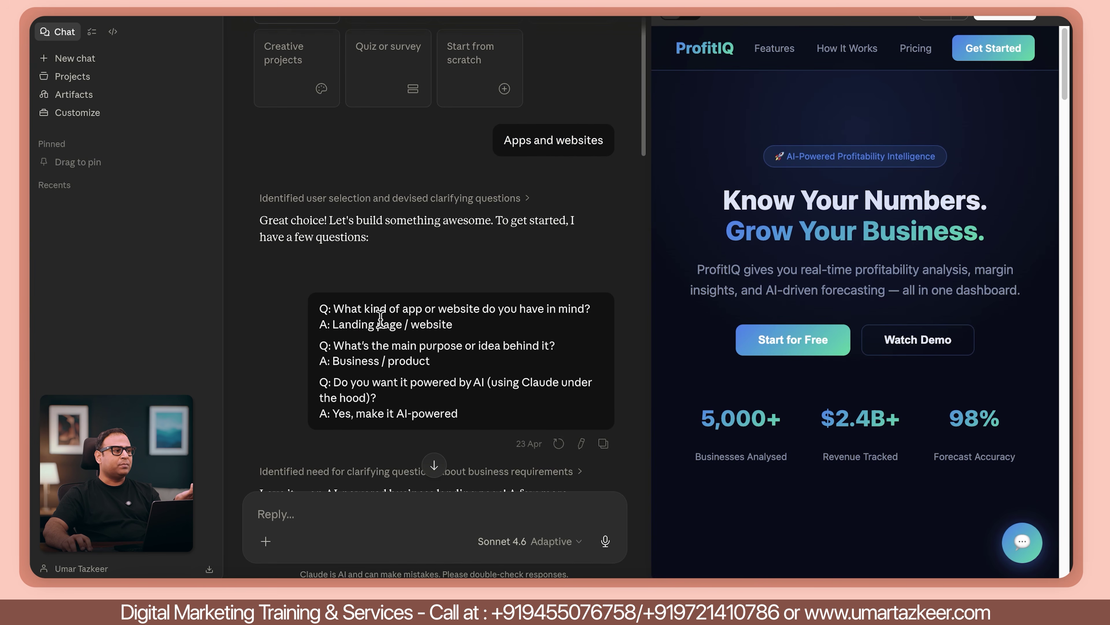
scroll(480, 301, down, 3)
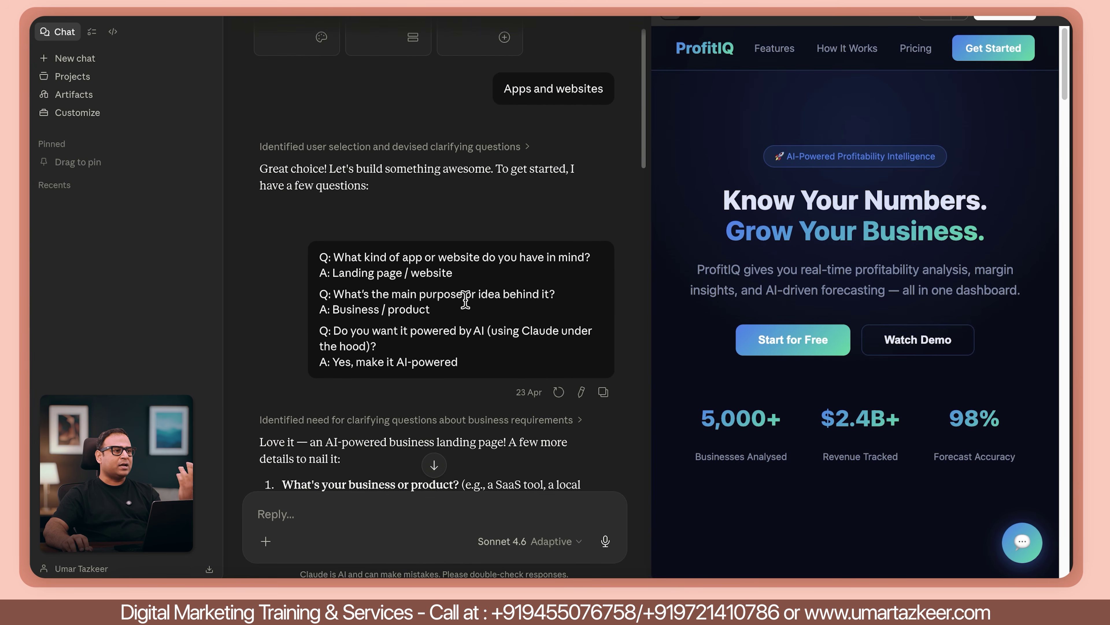
Look through the generated ProfitIQ landing page preview down to its footer and return to its hero section
scroll(903, 263, down, 8)
scroll(927, 284, down, 5)
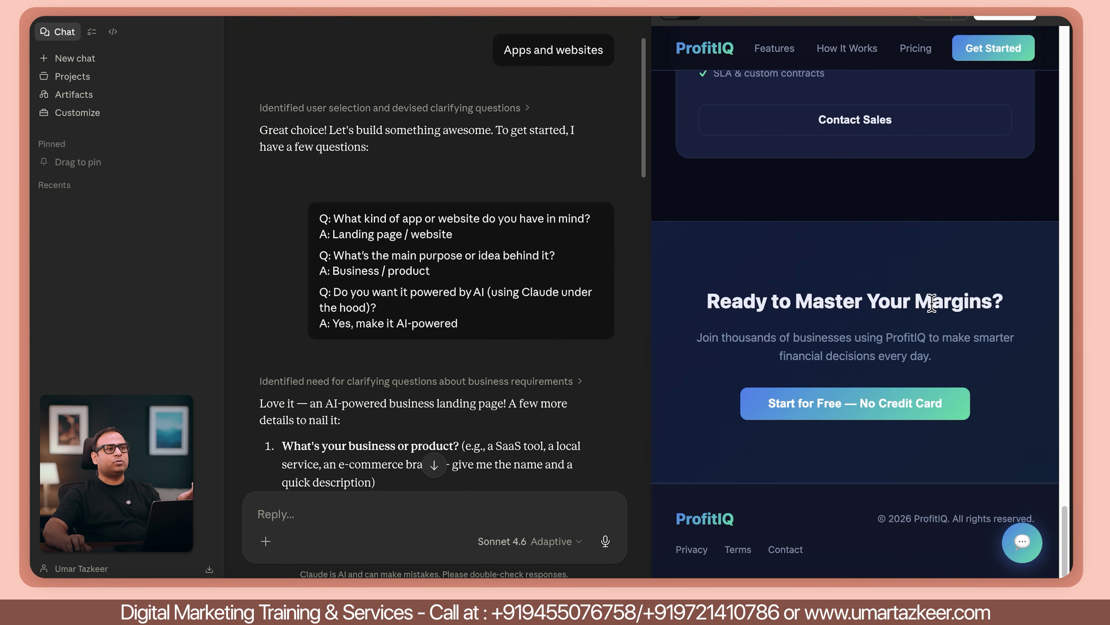
scroll(931, 306, up, 20)
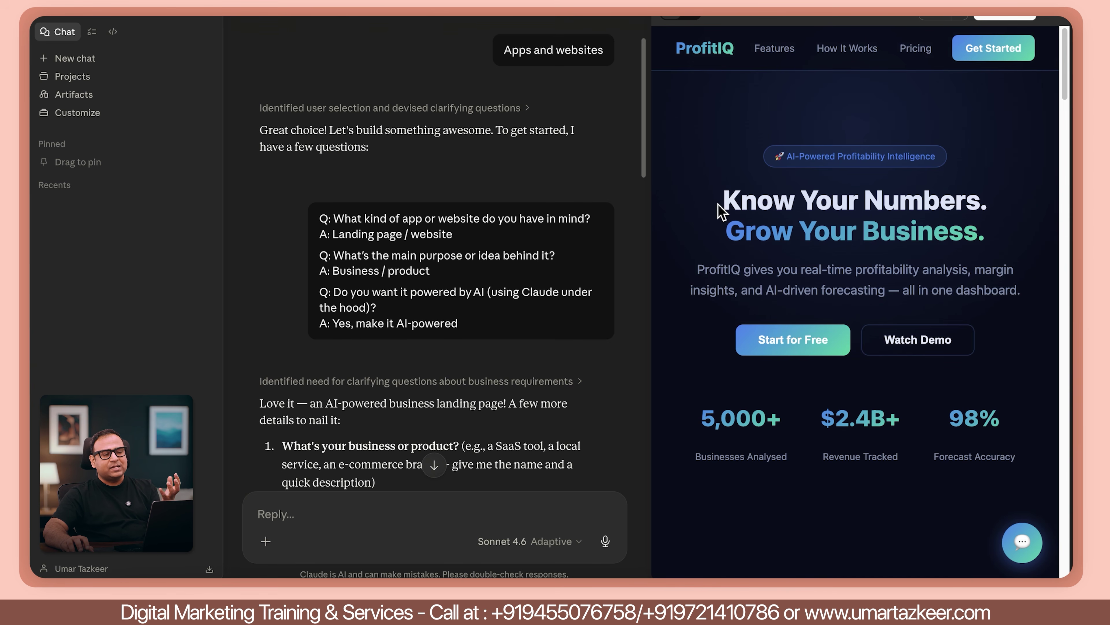
Leave the ProfitIQ artifact for the artifacts page and go through Cowork to the Code section
click(86, 93)
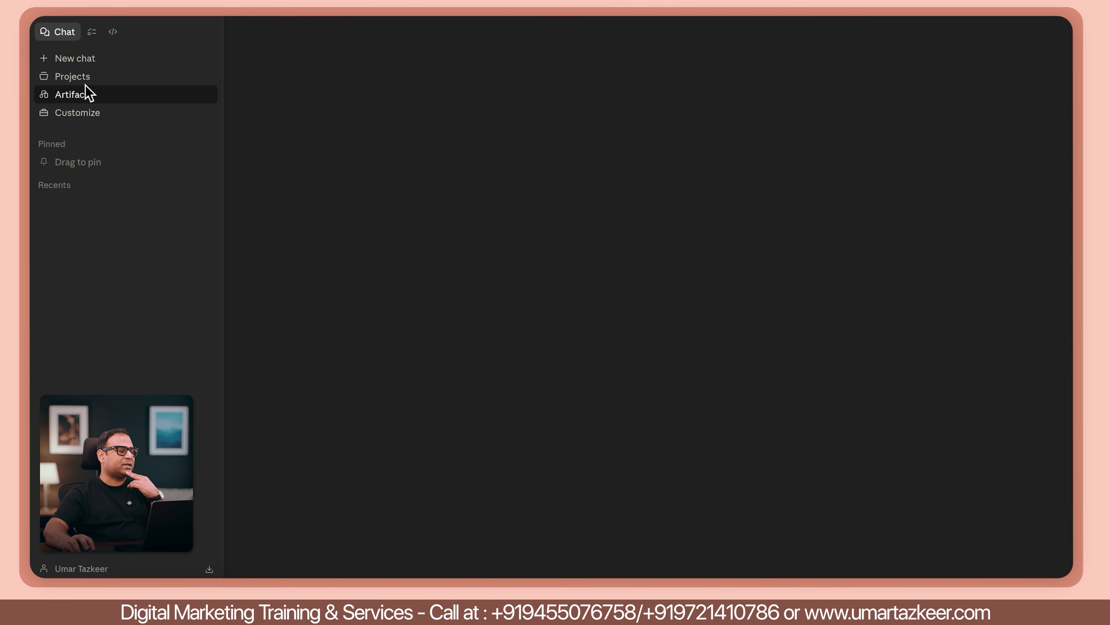
click(92, 32)
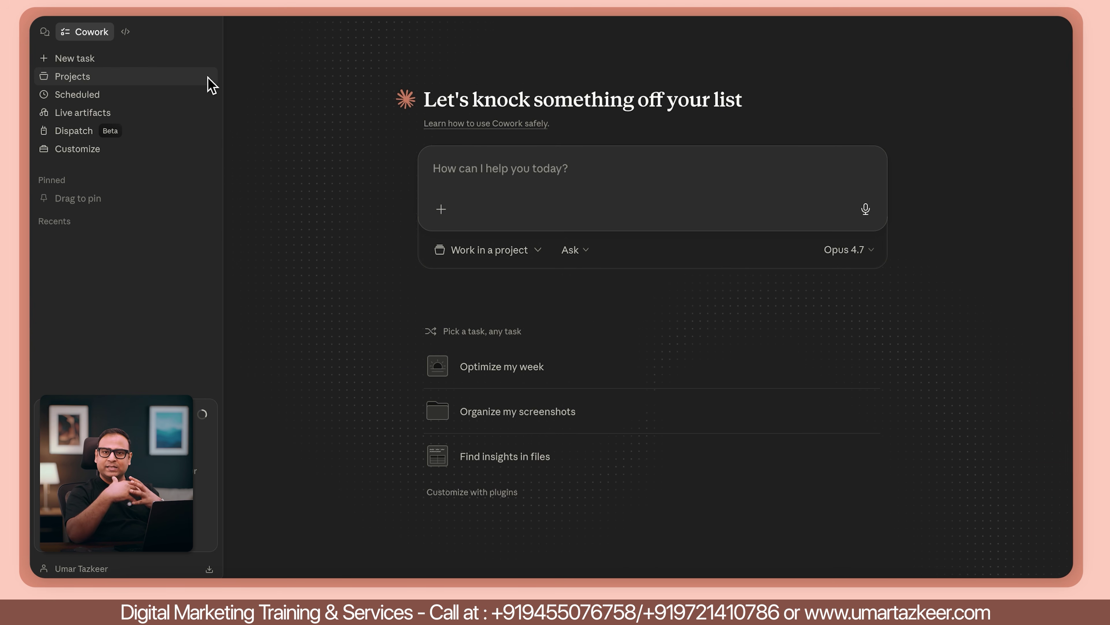
click(126, 32)
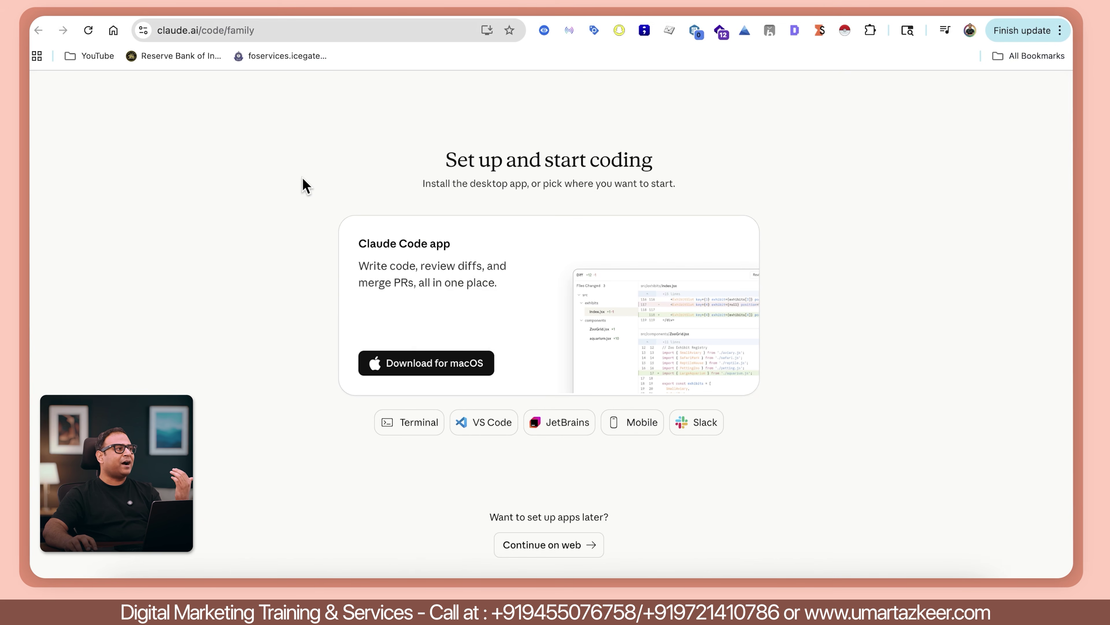
Examine the Claude Code setup page's installation options and switch to the Claude desktop app
drag(460, 165, 829, 180)
click(830, 180)
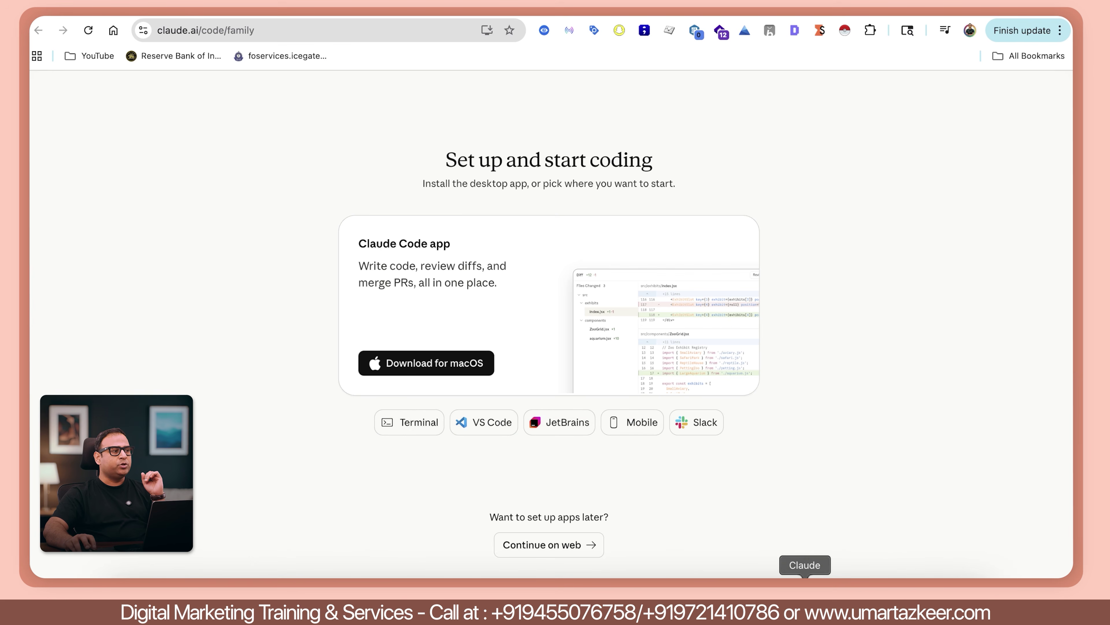
click(808, 577)
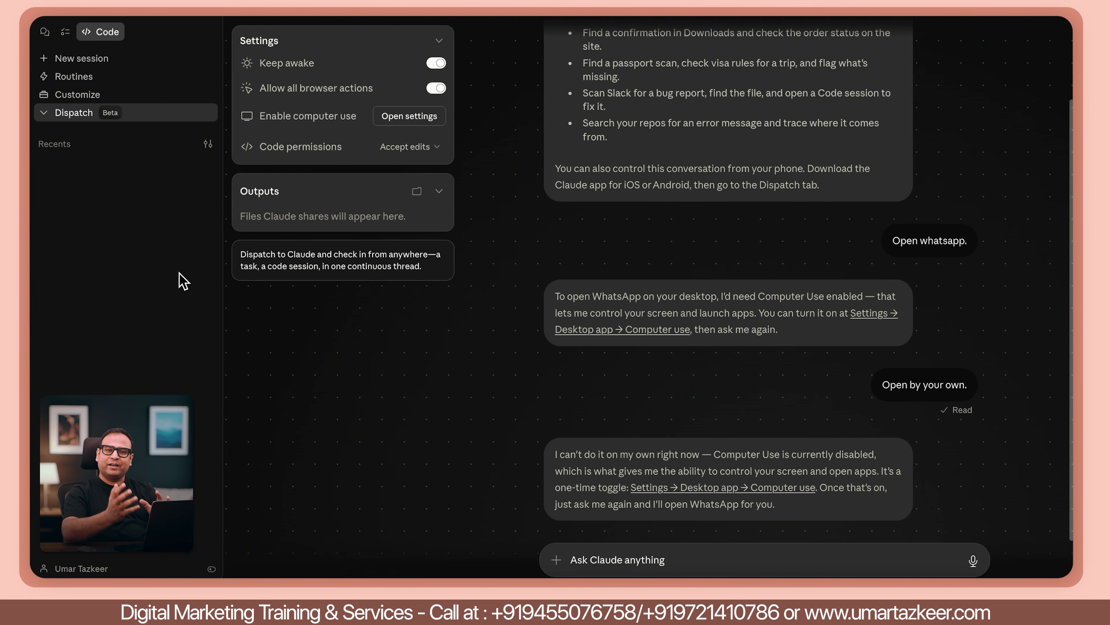